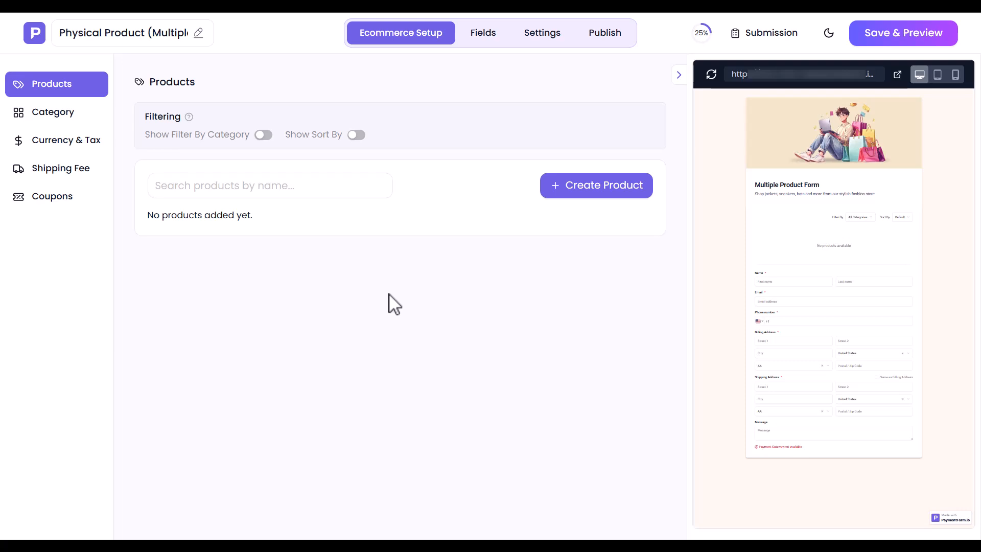
- Enable Show Filter By Category and Show Sort By, then start a new product
drag(145, 115, 181, 115)
click(181, 115)
click(263, 136)
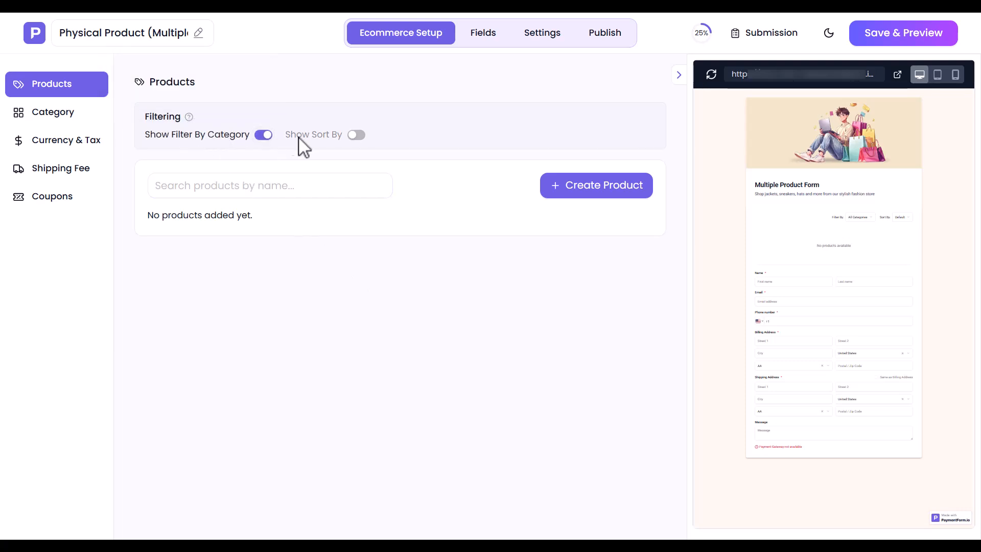
click(356, 136)
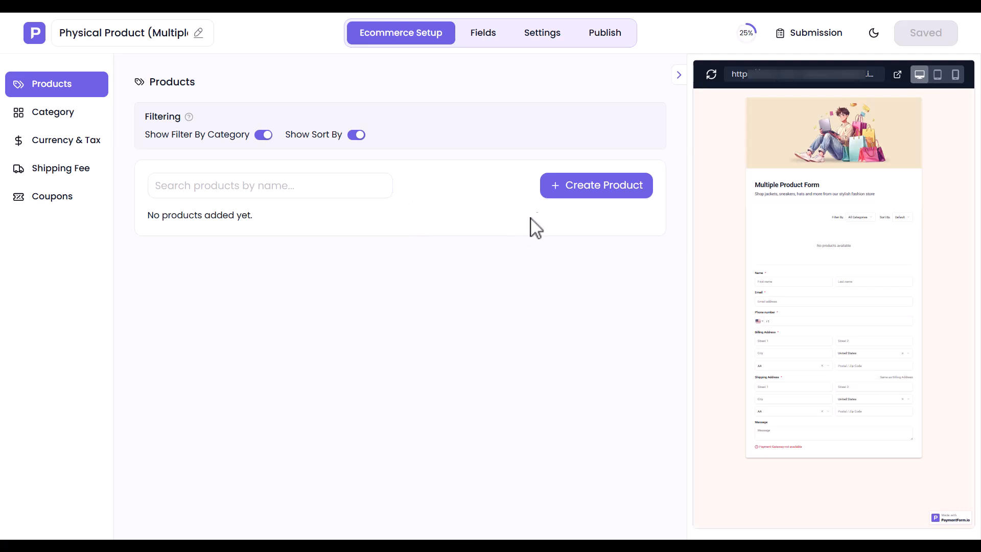
click(592, 193)
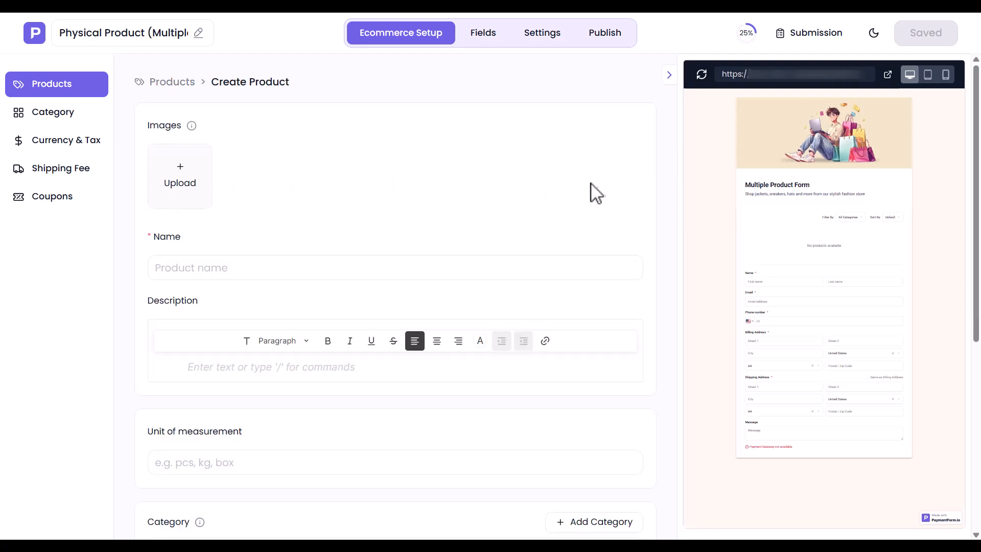
- Add the black oil sprayer photo, name 'Smart Oil Sprayer', a pasted description and unit 'pcs'
click(179, 175)
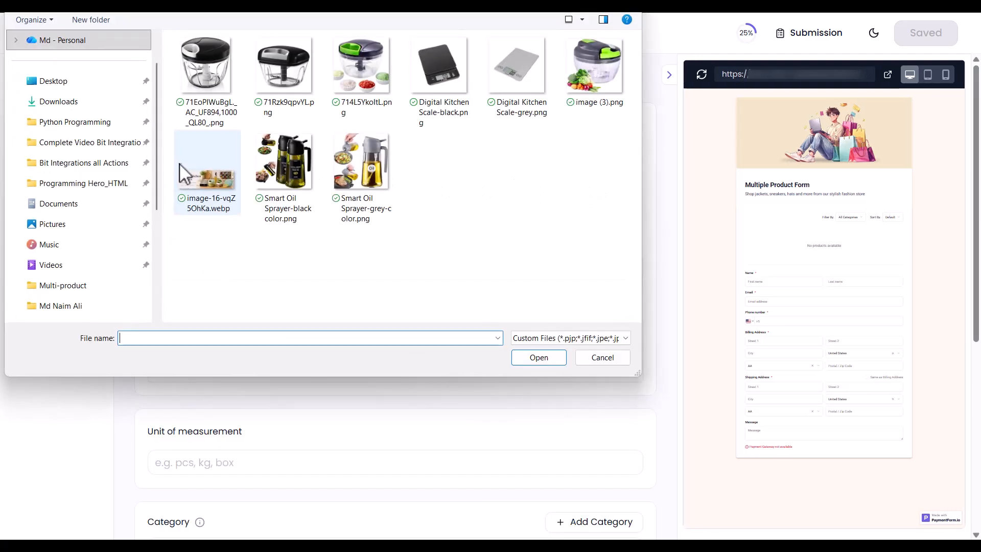
double_click(270, 161)
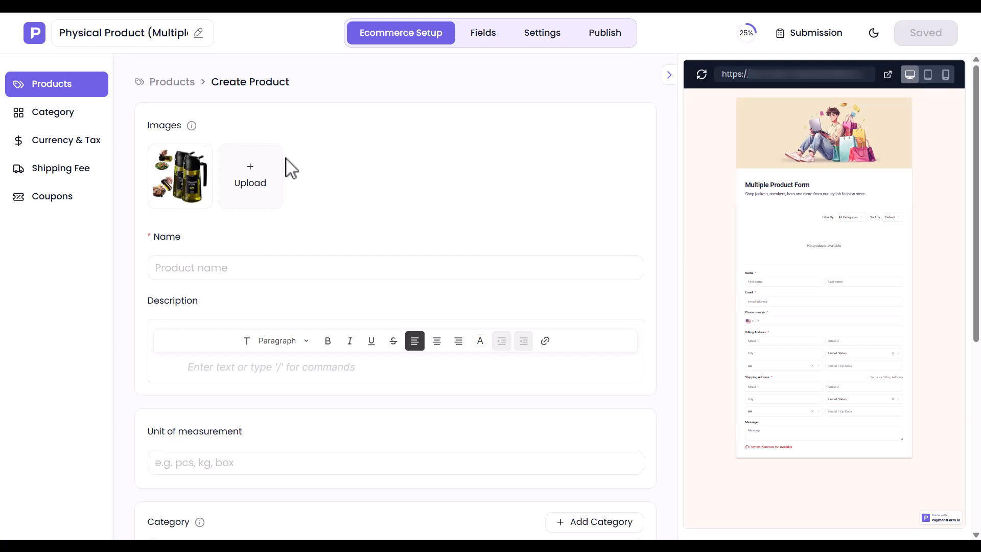
click(170, 268)
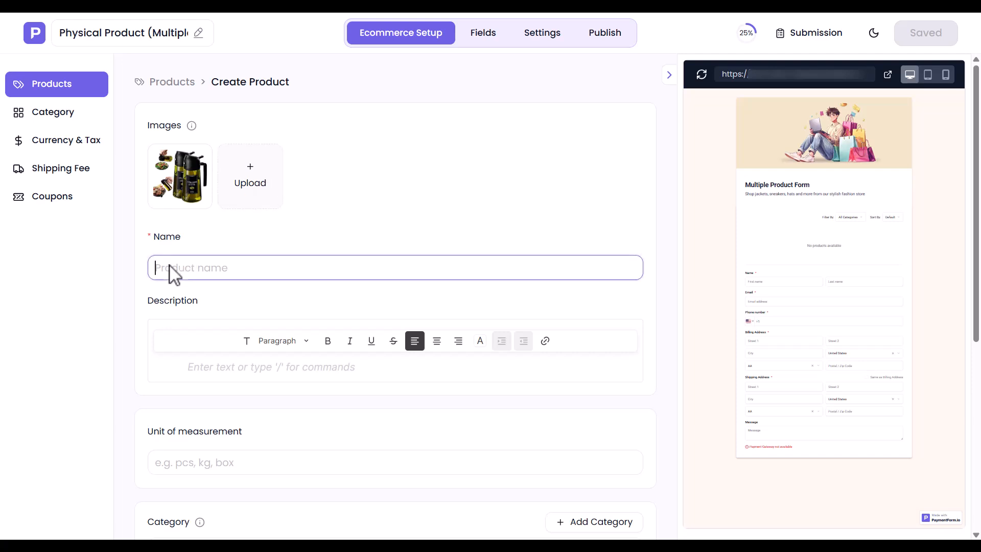
text(Smart Oil Sprayer)
click(240, 367)
text(A compact oil sprayer for cooking, grilling, baking, and salad prep. Helps control oil usage and keeps cooking cleaner.)
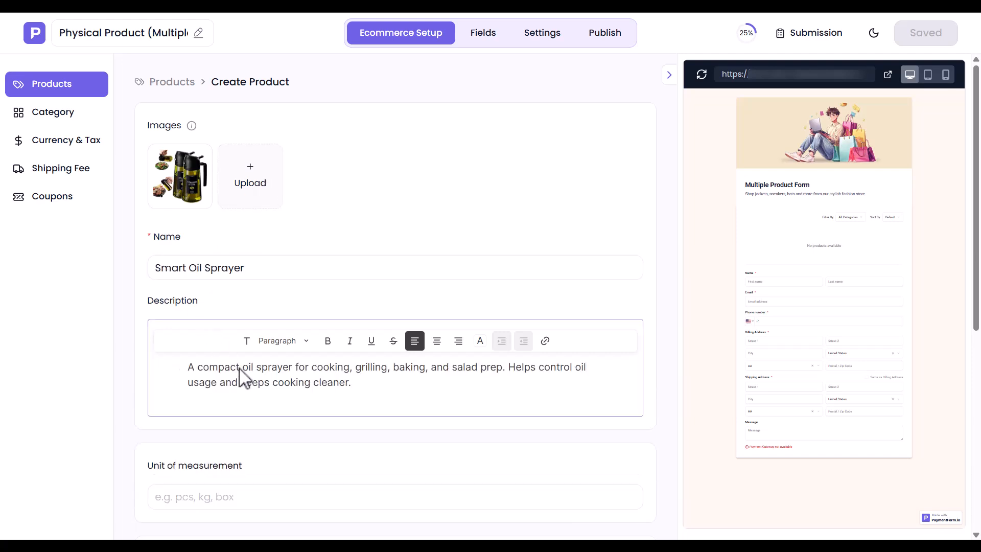
click(189, 503)
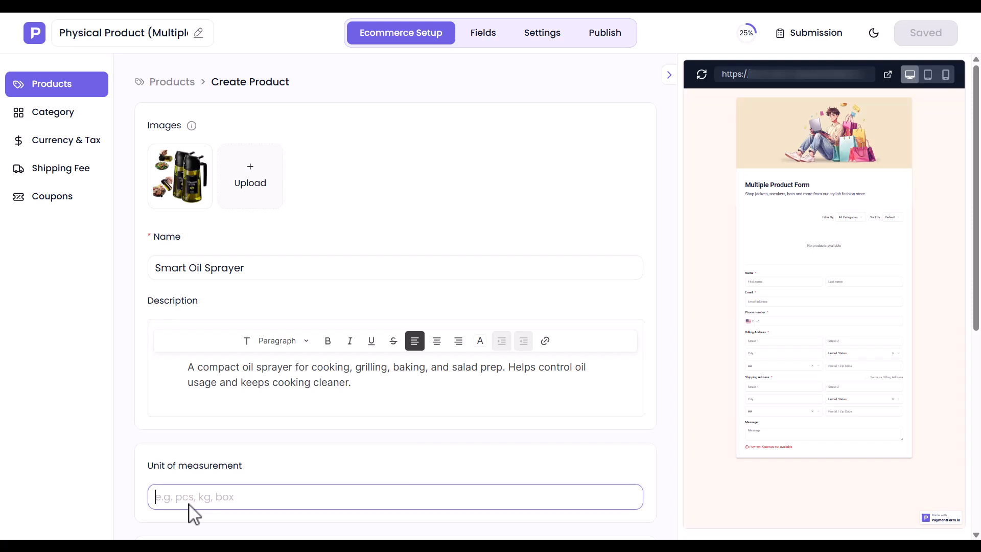
text(pcs)
scroll(194, 514, down, 7)
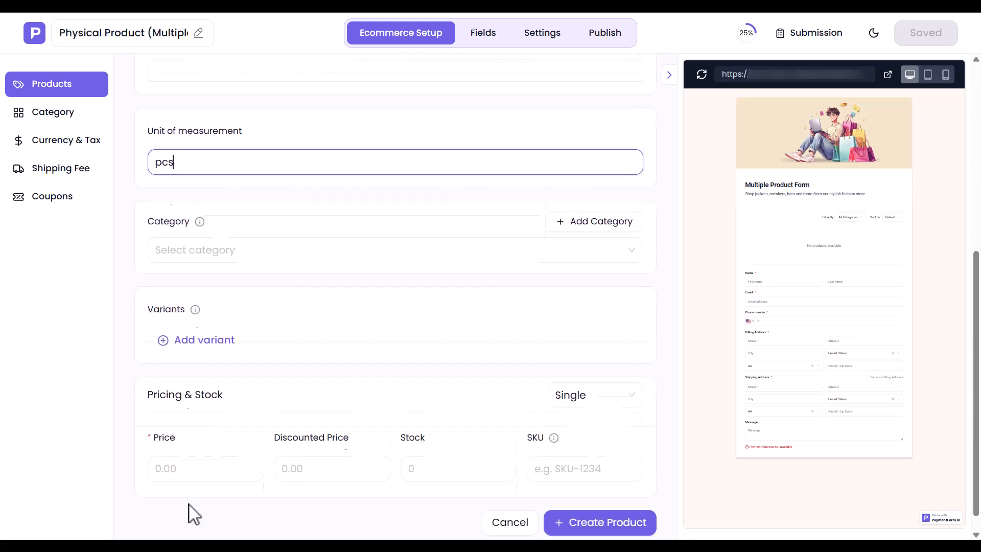
- Add a new category named 'Kitchen Accessories' and assign the product to it
click(202, 221)
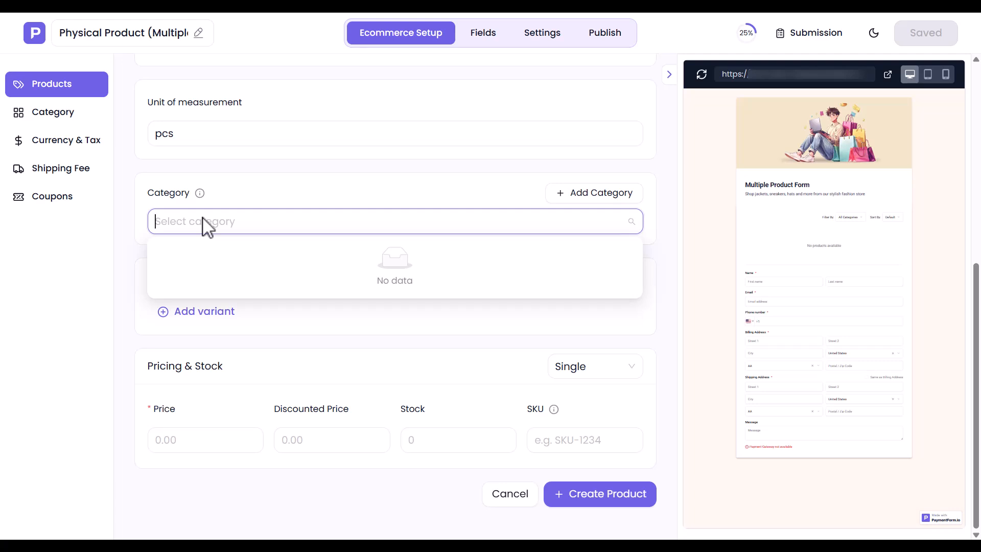
click(603, 198)
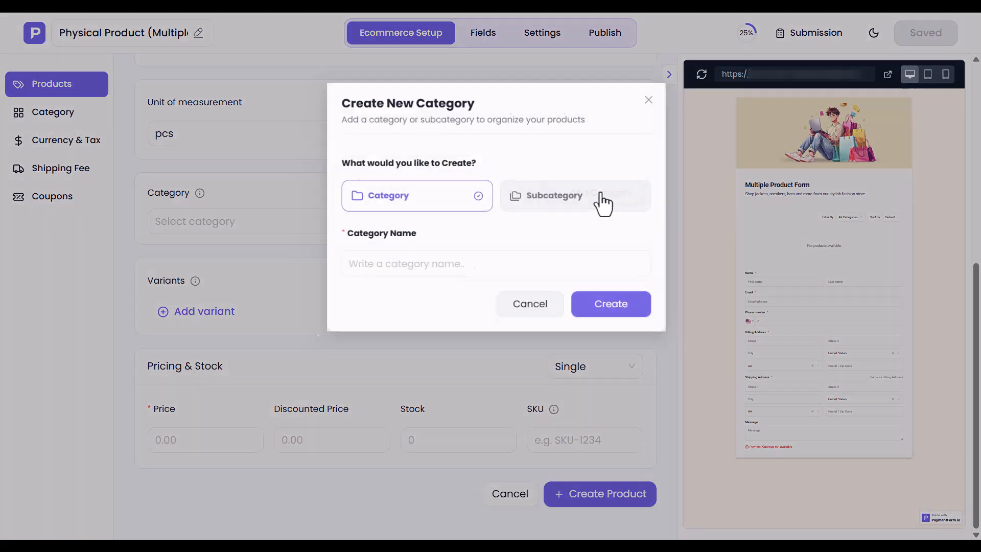
click(373, 277)
text(Kitchen Accessories)
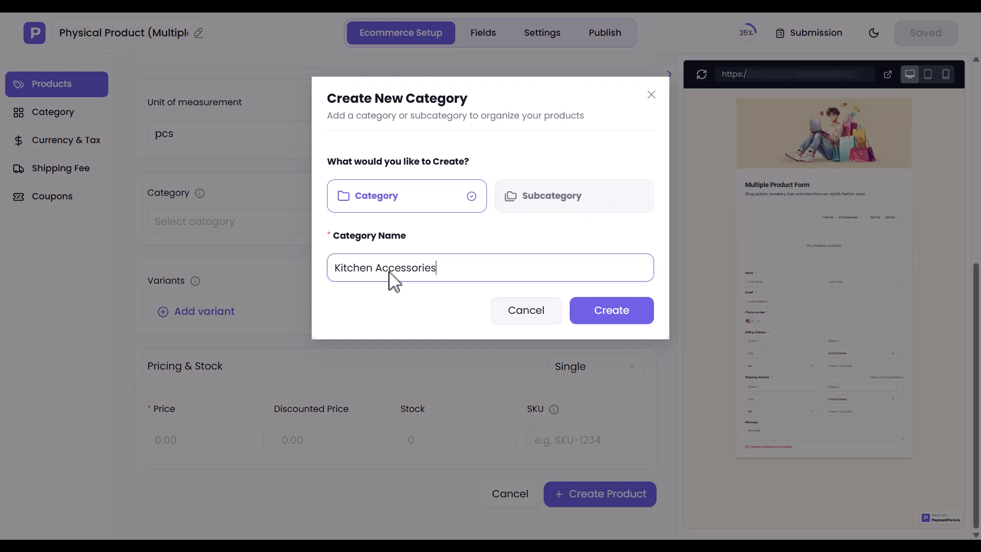
click(612, 317)
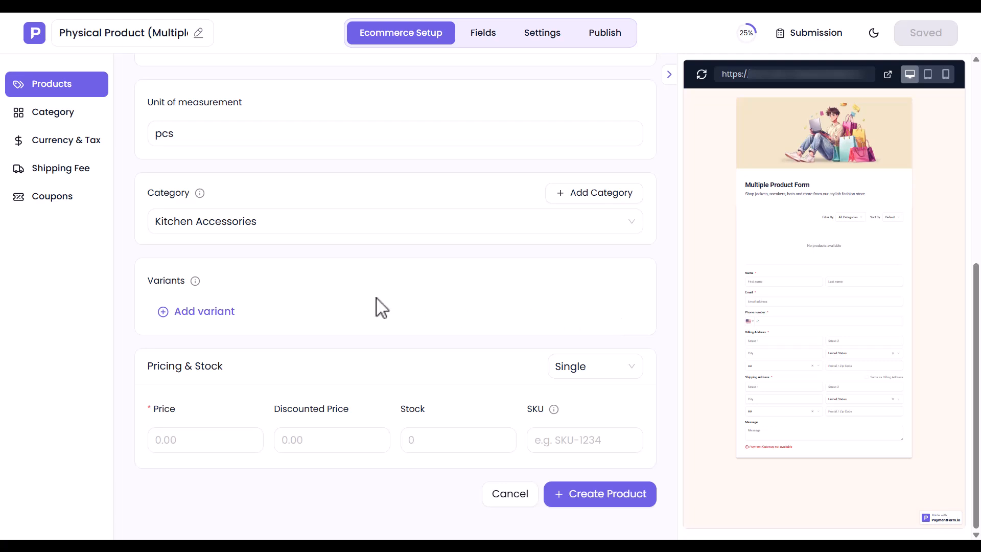
- Add a Color variant with the options Black and Gray
drag(147, 280, 185, 279)
click(186, 278)
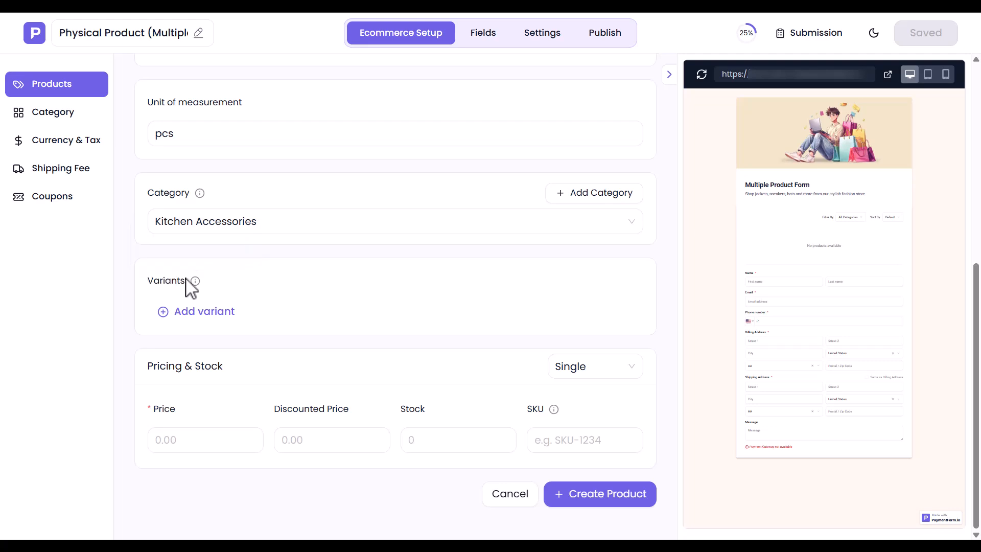
click(206, 312)
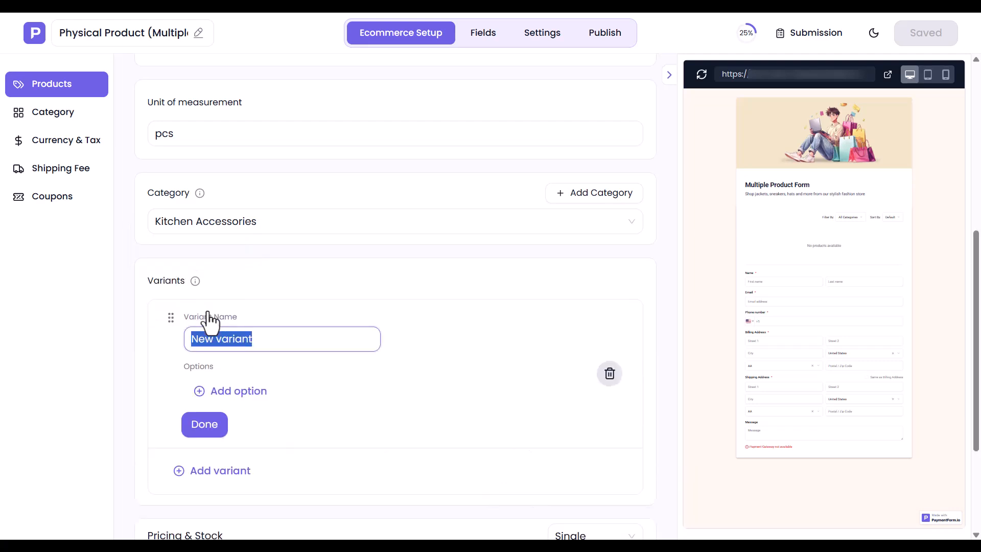
text(Color)
click(232, 391)
text(Black)
click(233, 423)
text(Gray)
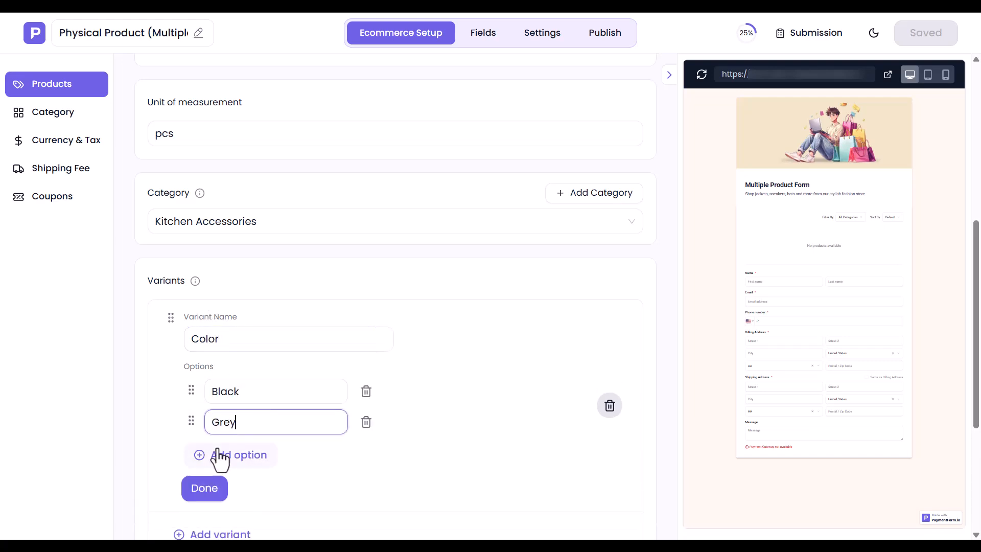
click(203, 486)
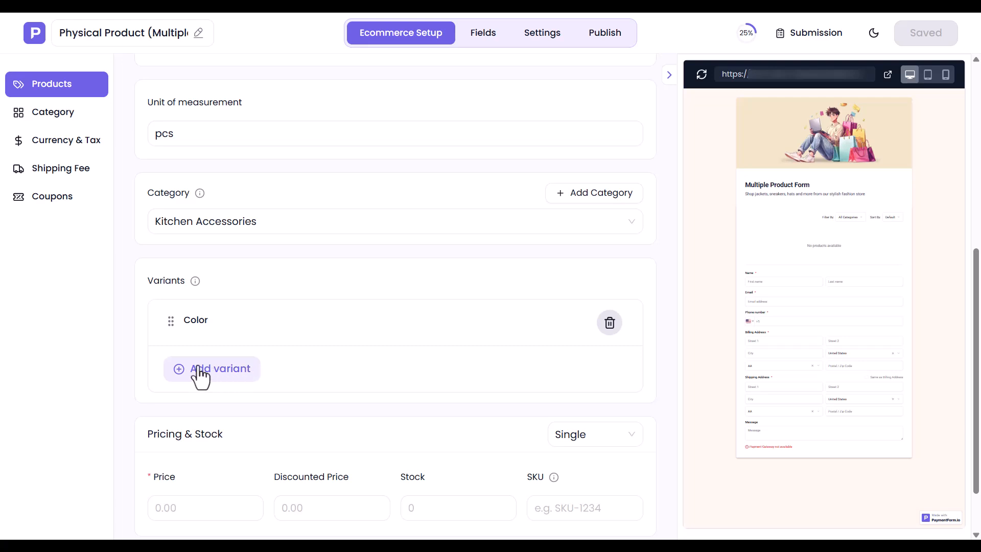
- Add a Size variant with the options 500ml and 1000ml
click(221, 374)
text(Size)
click(232, 438)
text(500ml)
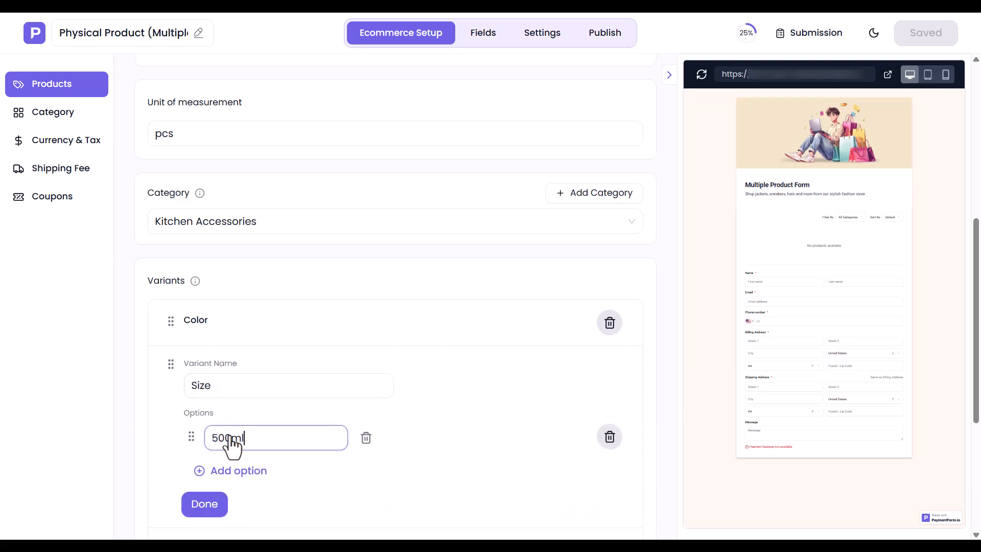
click(241, 470)
text(1000ml)
click(204, 533)
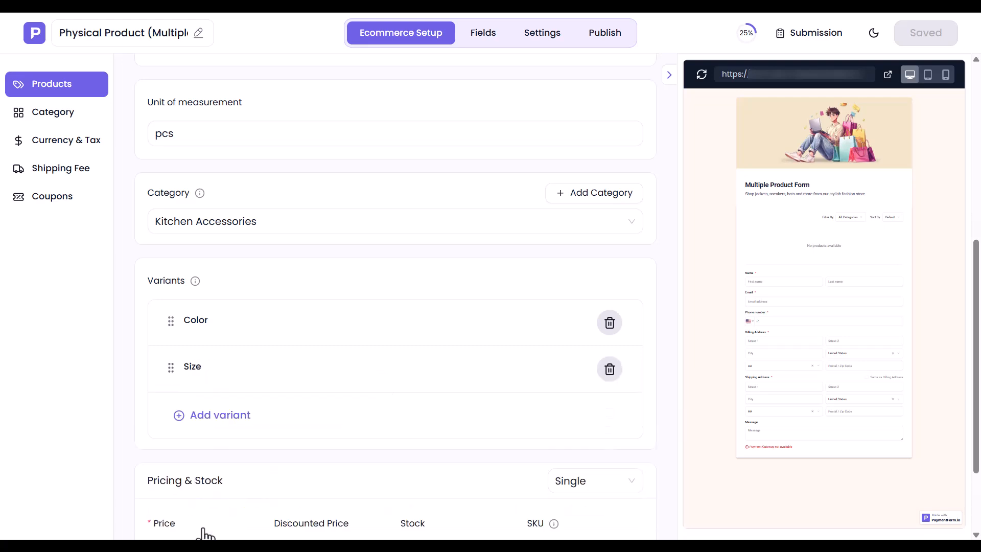
scroll(203, 521, down, 2)
drag(148, 366, 225, 376)
click(230, 376)
- Switch Pricing & Stock from Single to Variant
click(575, 370)
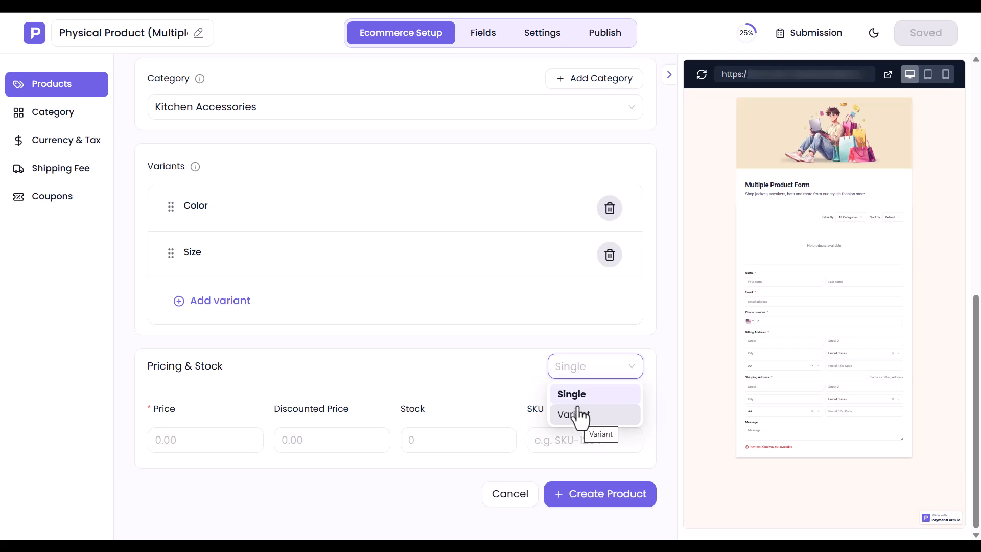
click(577, 398)
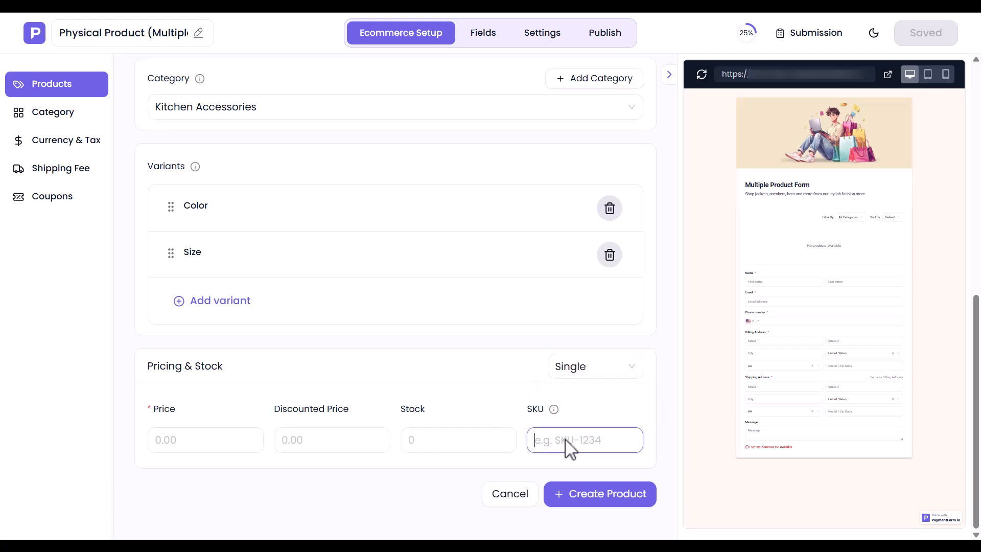
click(584, 377)
click(574, 414)
scroll(574, 423, down, 3)
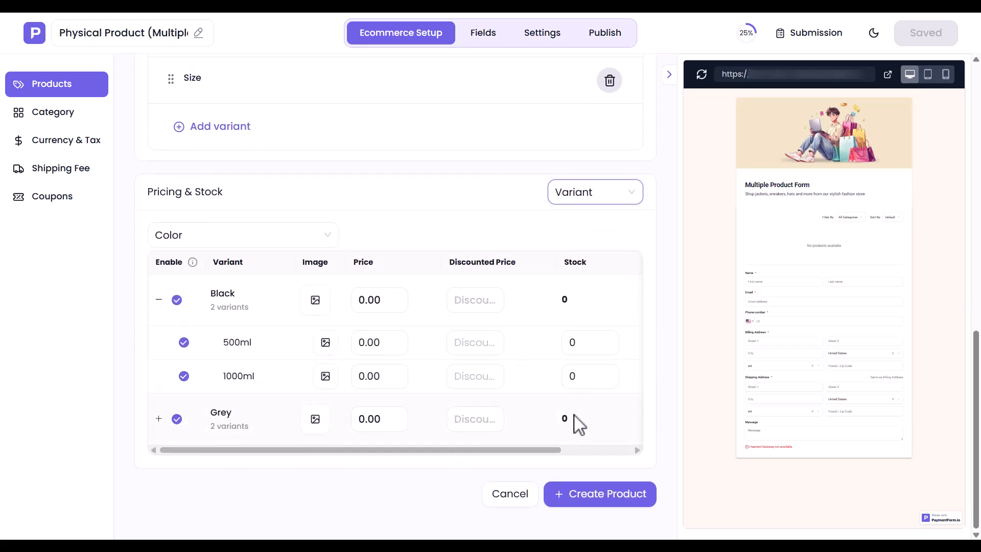
- Group the variant pricing table by Color
click(192, 241)
click(168, 282)
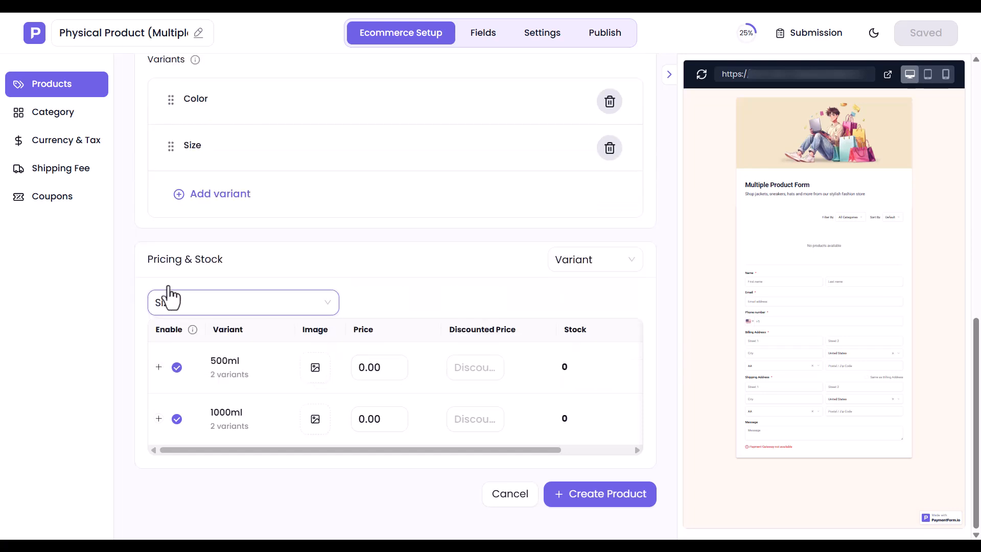
click(197, 309)
click(176, 330)
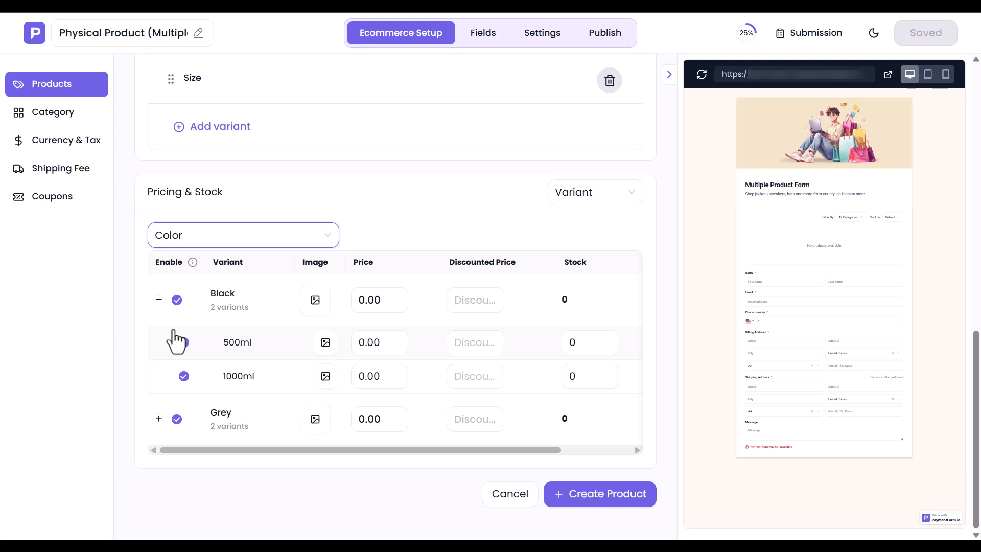
- Attach the black sprayer image to the Black variant
click(316, 300)
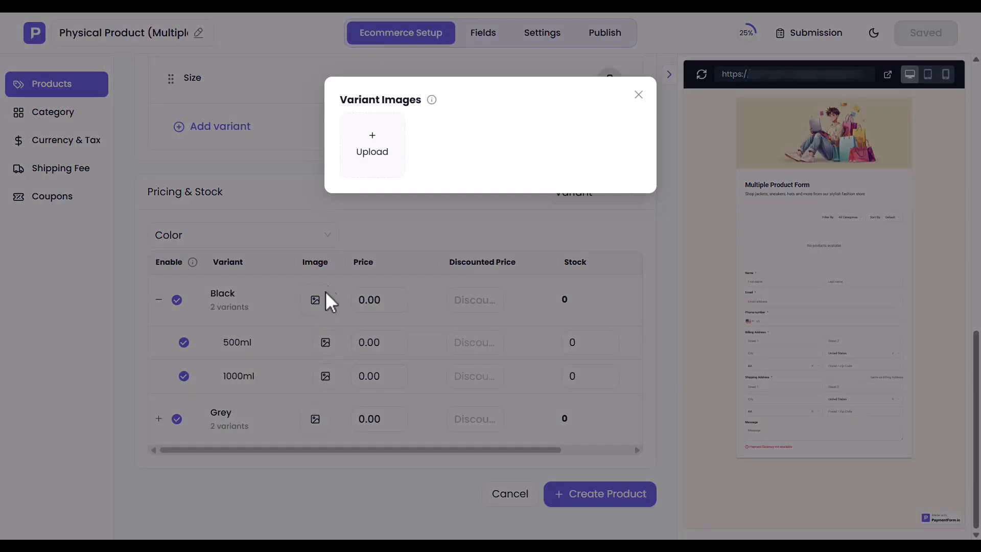
click(367, 151)
double_click(284, 166)
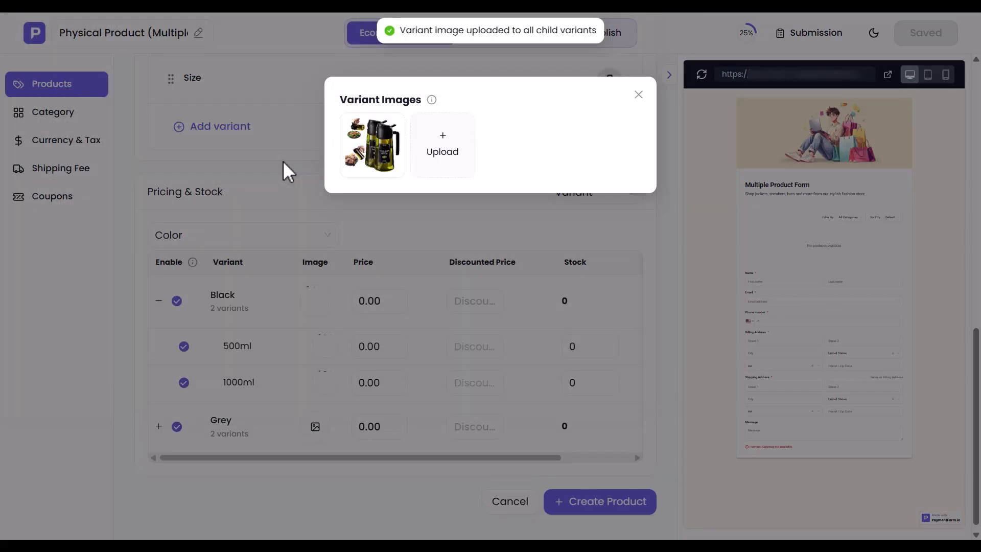
click(639, 95)
- Set Black 500ml to 25/20 with stock 55, and Black 1000ml to 30/25 with stock 45
click(362, 347)
text(25)
click(469, 353)
text(20)
click(586, 353)
text(55)
click(369, 391)
text(30)
click(467, 389)
text(25)
click(580, 390)
text(45)
- Attach the grey sprayer image to the Grey variant and expand its size rows
click(314, 427)
click(372, 148)
double_click(373, 154)
click(638, 95)
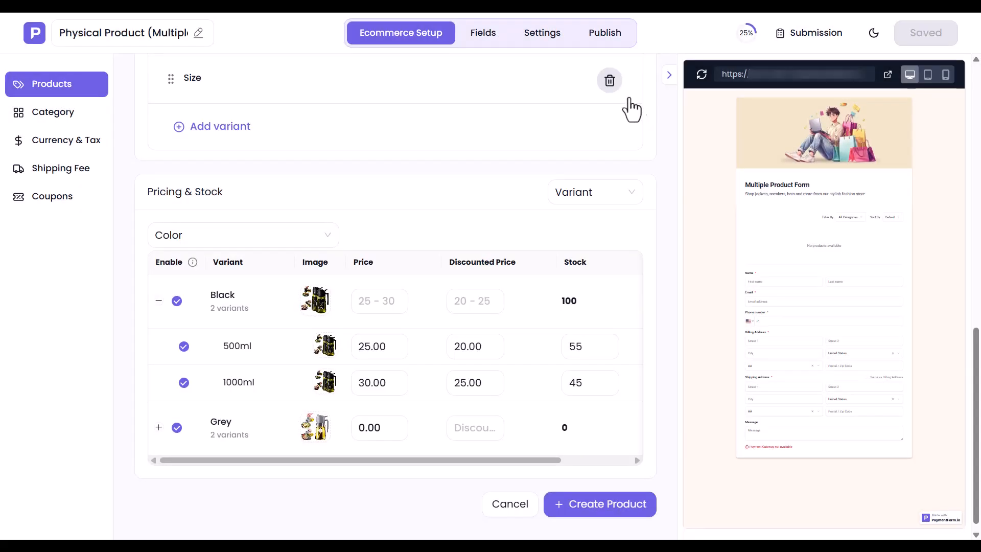
click(159, 428)
- Set Grey 500ml to 35/30 with stock 24, and Grey 1000ml to 40/35 with stock 45
click(366, 480)
text(35)
click(457, 483)
text(30)
click(580, 479)
text(24)
click(366, 511)
text(40)
click(463, 509)
text(35)
click(570, 513)
text(45)
scroll(585, 523, down, 2)
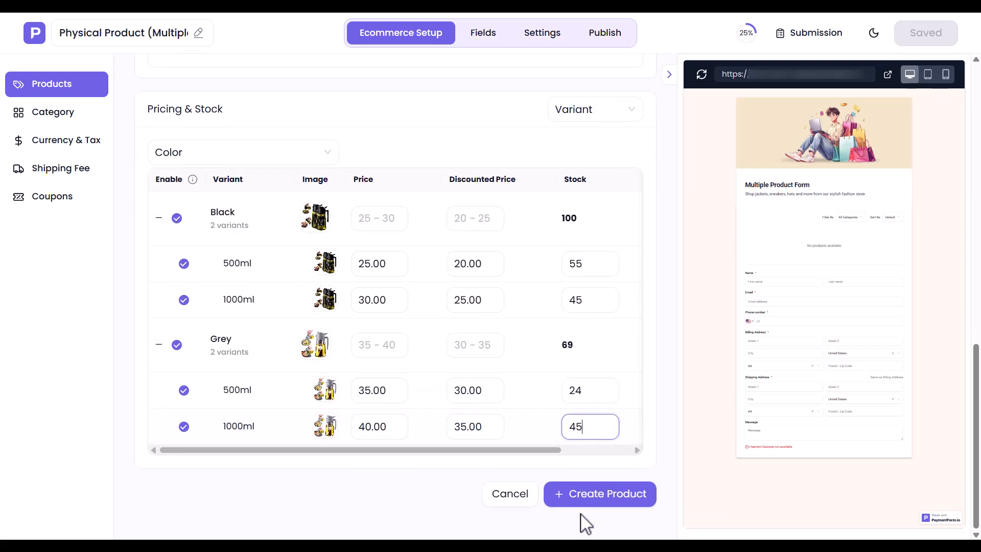
- Save the Smart Oil Sprayer product and begin another new product
click(597, 509)
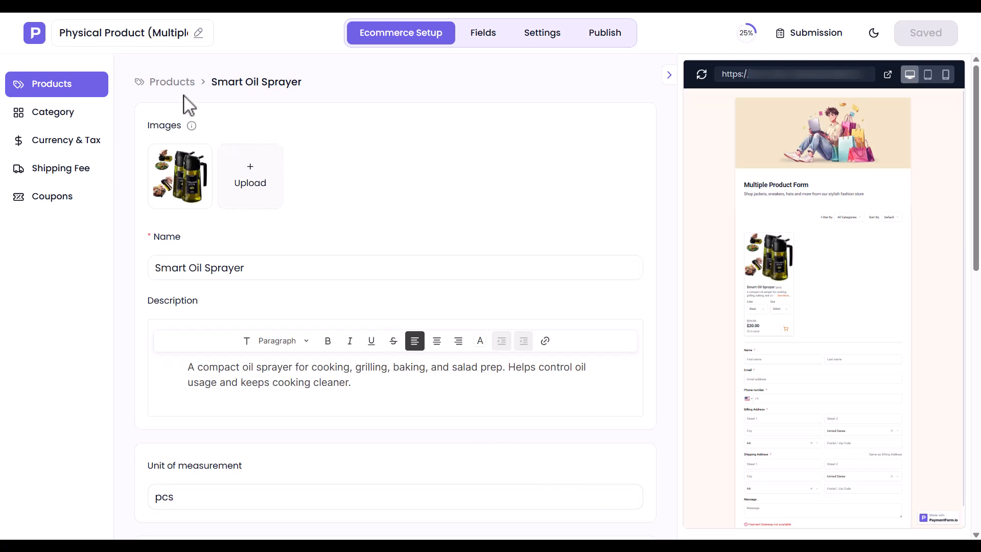
click(171, 84)
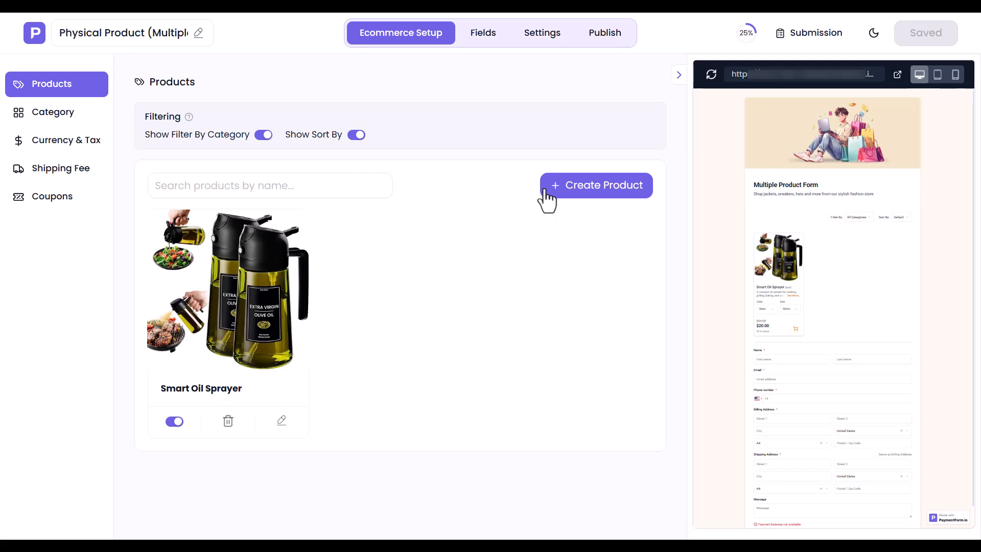
click(608, 186)
- Add the black kitchen scale photo, name 'Digital Kitchen Scale', a description and unit 'pcs'
click(180, 177)
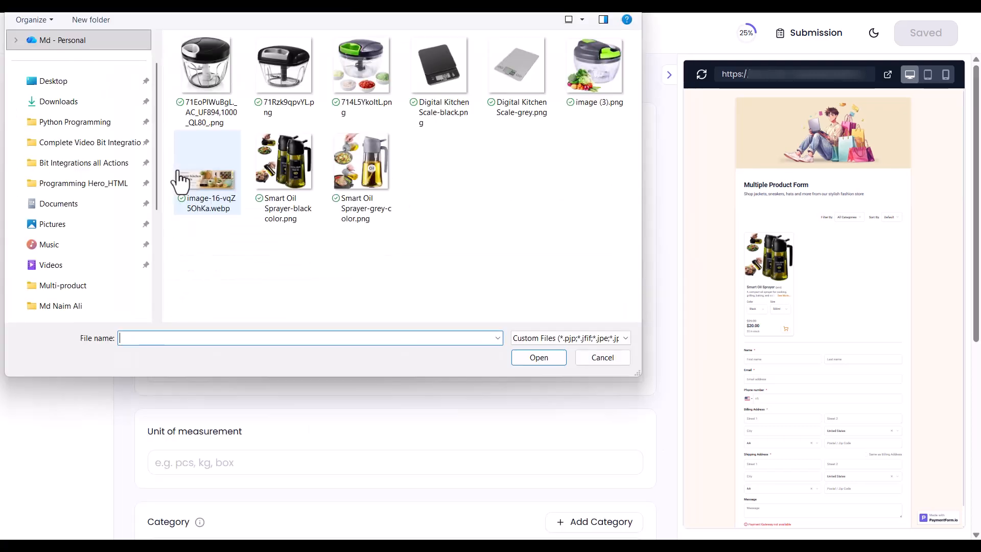
double_click(438, 90)
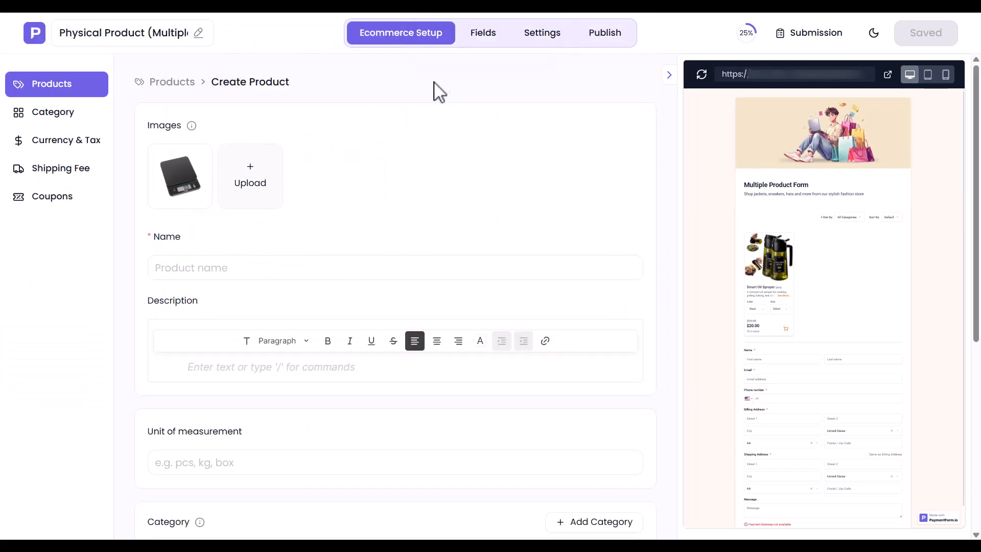
click(192, 267)
text(Digital Kitchen Scale)
click(262, 368)
text(A sleek digital scale for measuring ingredients accurately while cooking, baking, or meal prepping. The stainless steel surface is easy to clean and fits well in any modern kitchen.)
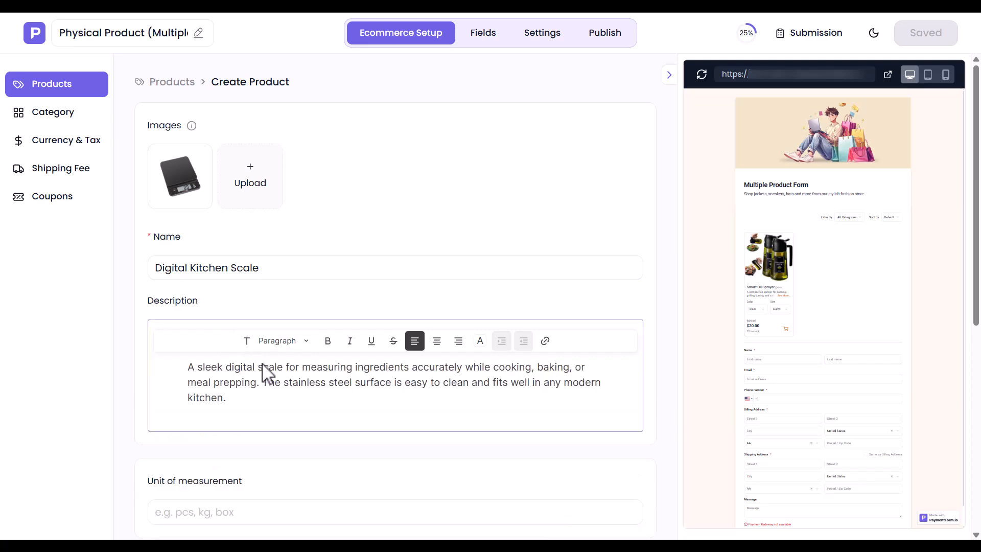
click(185, 511)
text(pcs)
scroll(185, 519, down, 5)
- Create a new 'Kitchen Appliances' category and assign it to the product
click(216, 282)
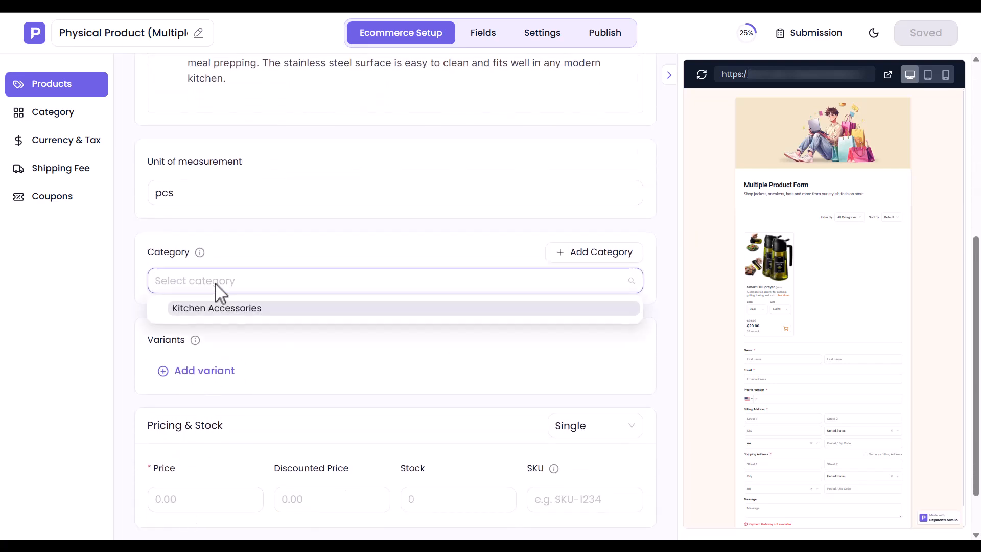
click(603, 254)
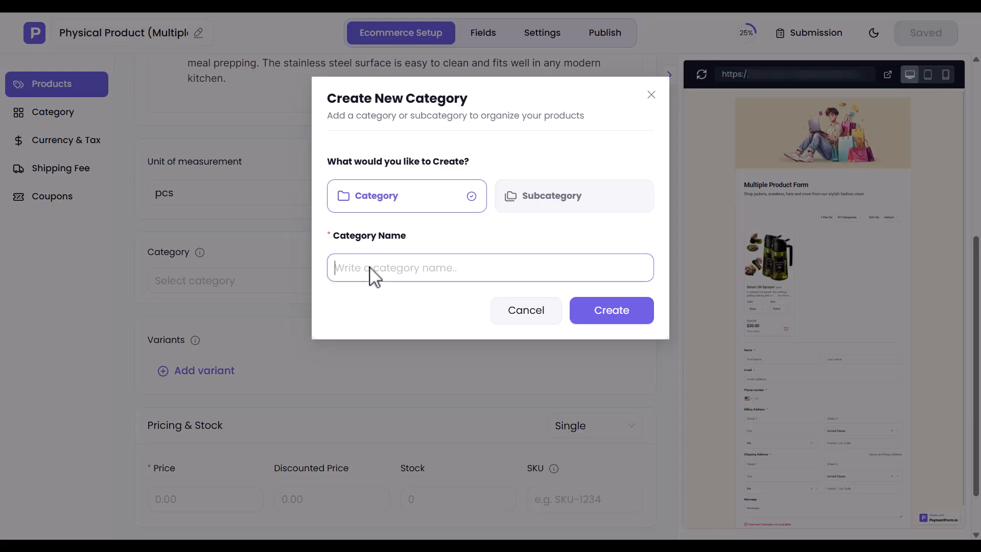
text(Kitchen Appliances)
click(613, 317)
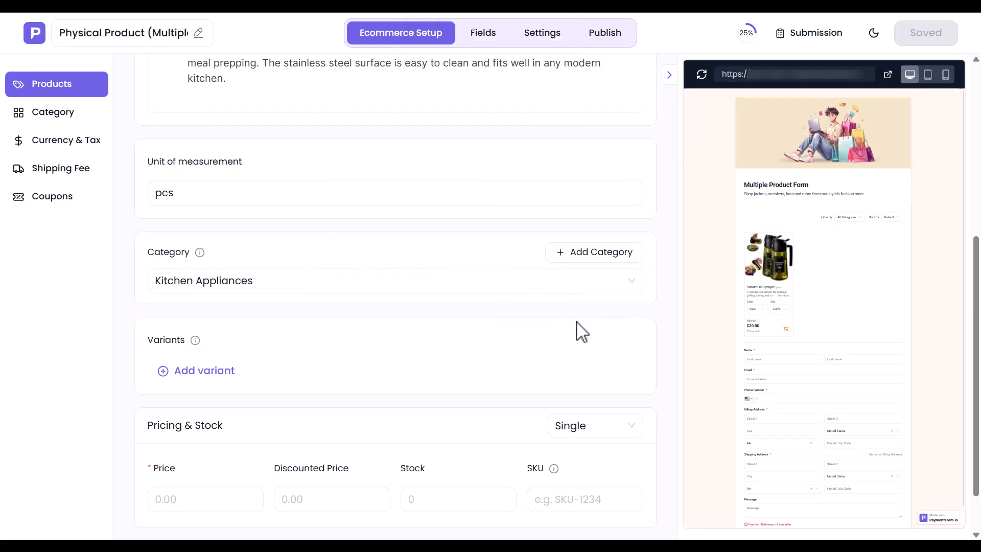
- Add a Color variant with options Black and Grey
click(241, 369)
text(Color)
click(235, 452)
text(Black)
click(235, 484)
text(Grey)
scroll(256, 486, down, 5)
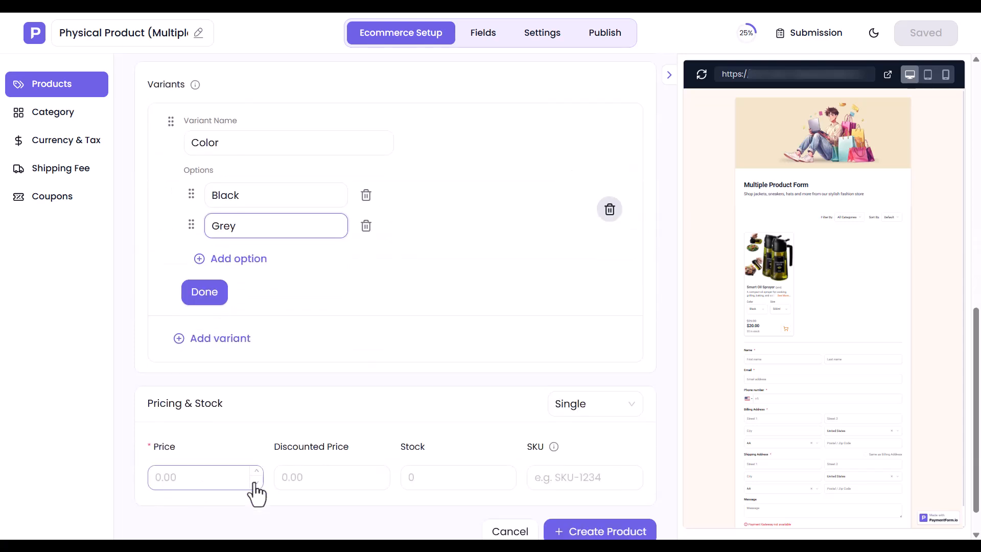
click(204, 291)
- Add a Capacity variant with options 150kg and 300kg
click(208, 301)
text(Capacity)
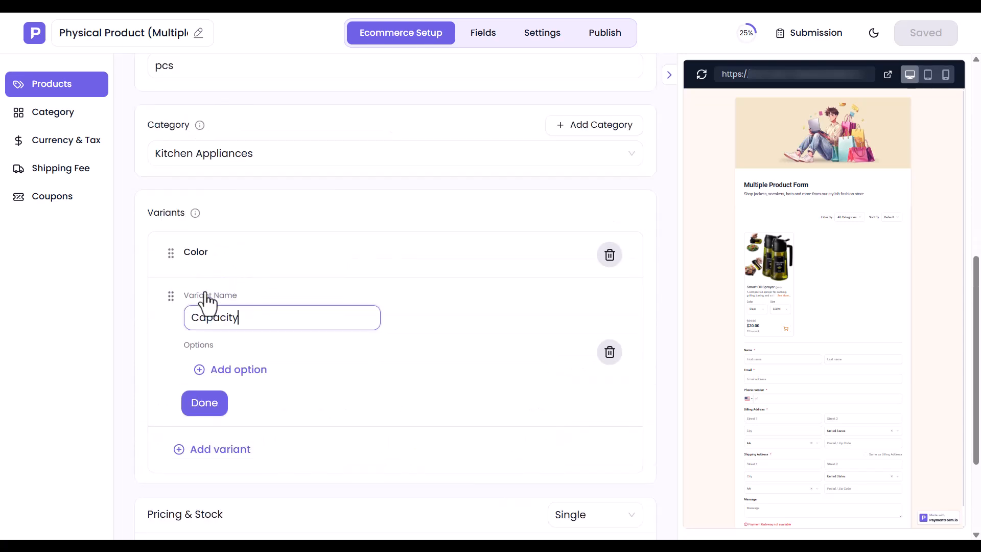
click(237, 369)
text(150kg)
click(244, 403)
text(200kg)
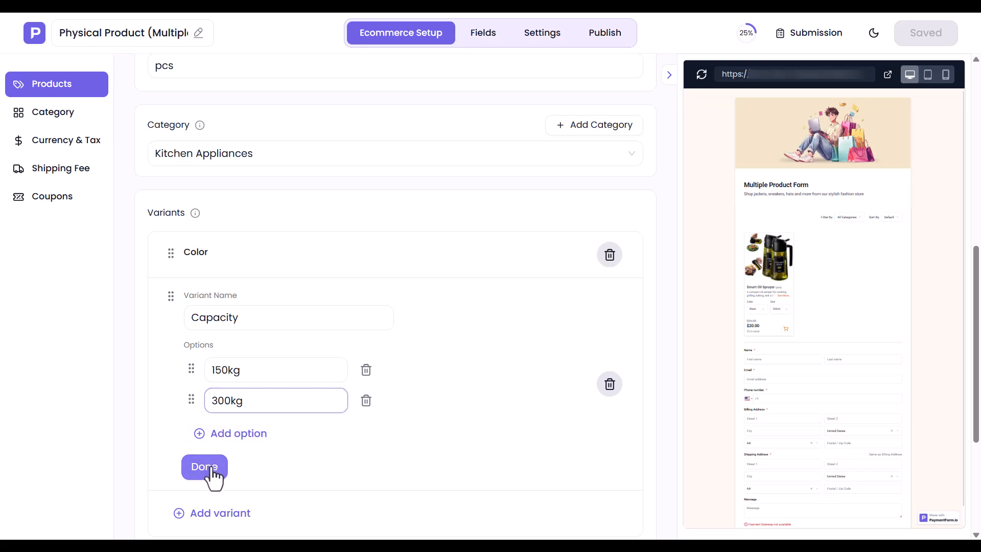
click(209, 466)
- Set Pricing & Stock to per-variant and attach the black scale photo to the Black variants
click(562, 415)
click(569, 461)
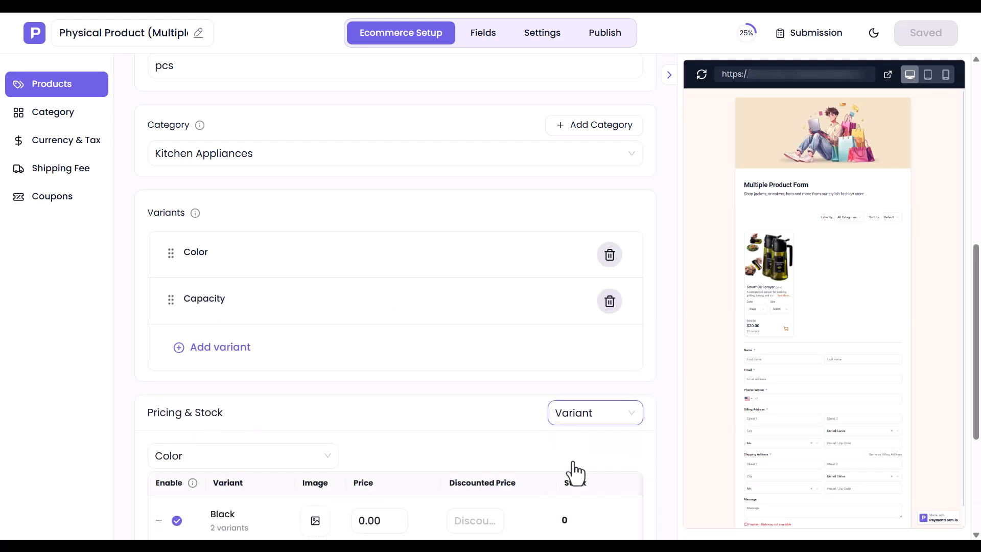
scroll(578, 470, down, 3)
scroll(572, 466, down, 1)
click(315, 302)
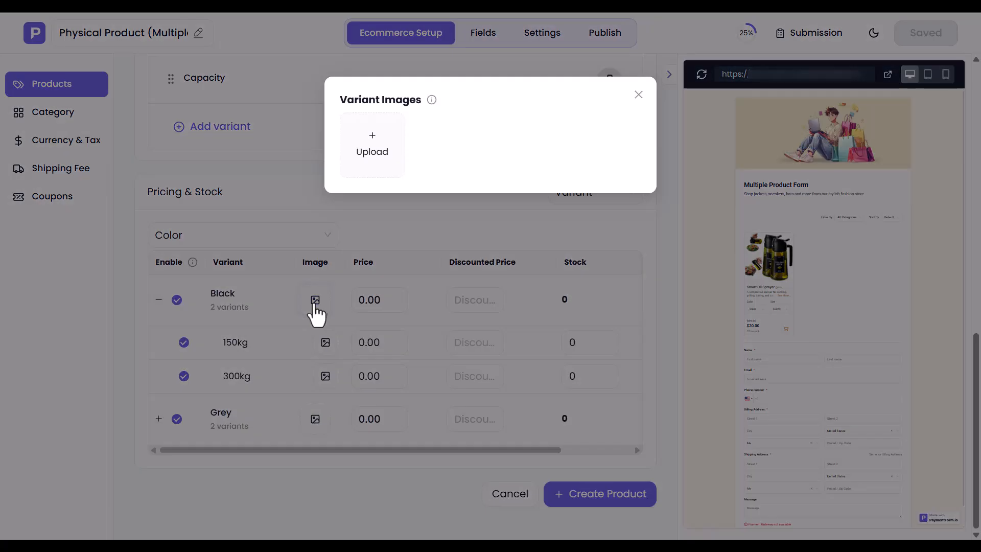
click(379, 152)
double_click(431, 81)
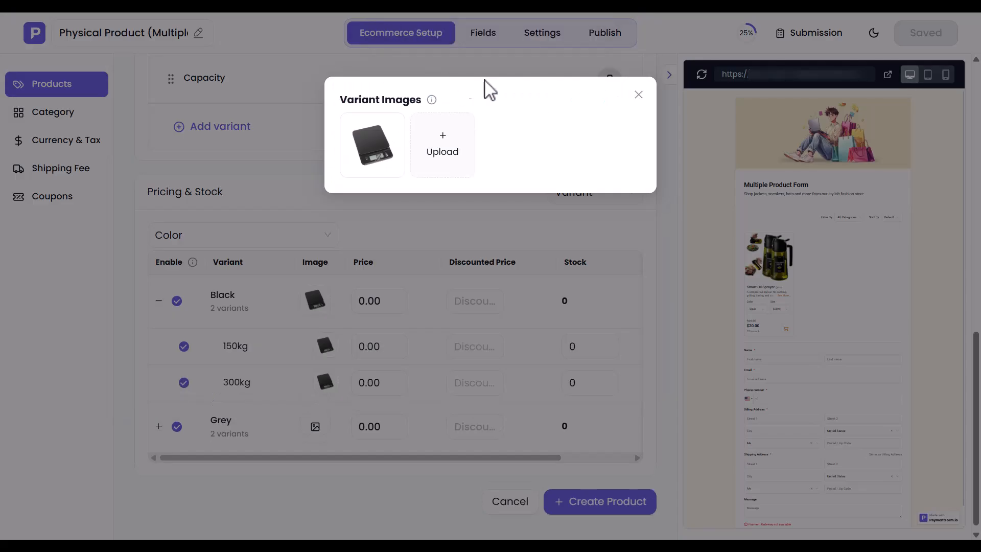
click(639, 95)
- Price Black 150kg at 9/85 with stock 34, and Black 300kg at 95/90 with stock 45
click(366, 348)
text(9)
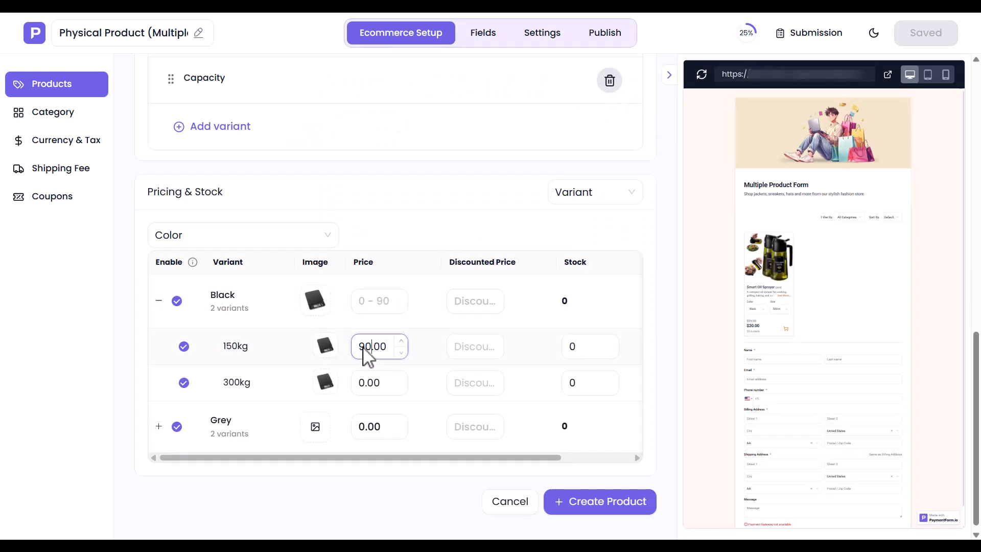
click(464, 352)
text(85)
click(580, 355)
text(34)
click(372, 384)
text(95)
click(462, 384)
text(90)
click(578, 388)
text(45)
- Attach the grey scale photo to the Grey variants and expand their capacity rows
click(321, 424)
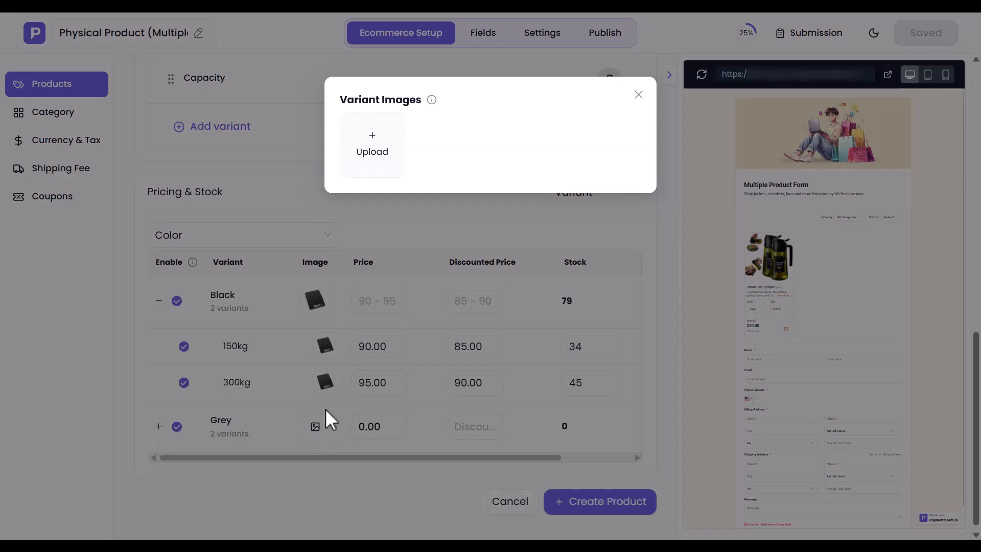
click(376, 174)
double_click(510, 67)
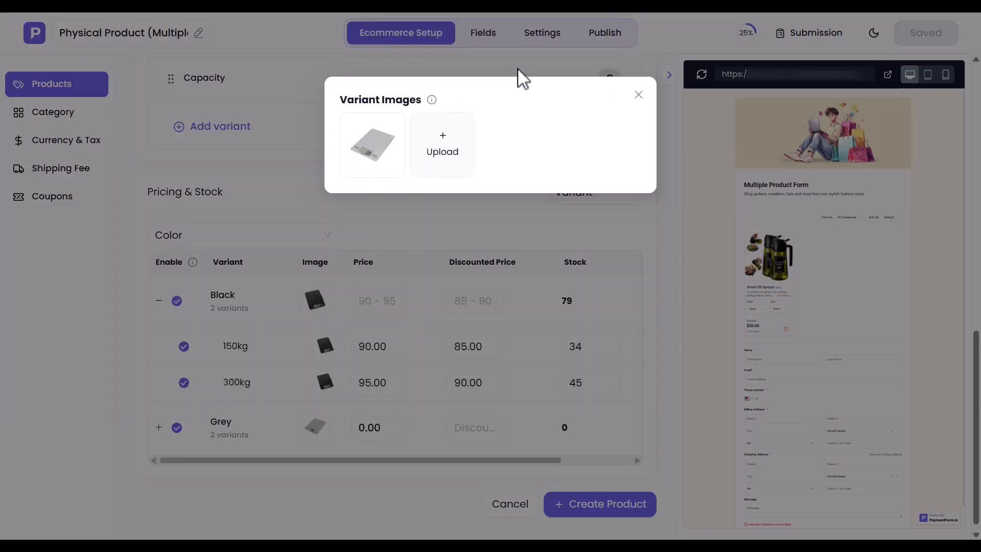
click(639, 95)
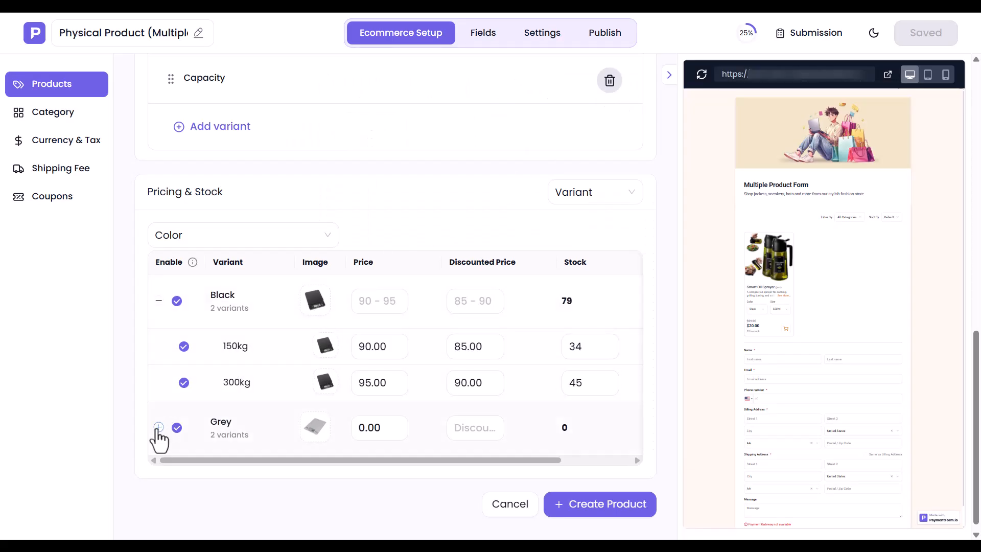
click(159, 427)
- Price Grey 150kg at 100/90, stock 45, and Grey 300kg at 110/100, stock 35, then create the product
click(363, 474)
text(100)
click(470, 474)
text(90)
click(585, 478)
text(45)
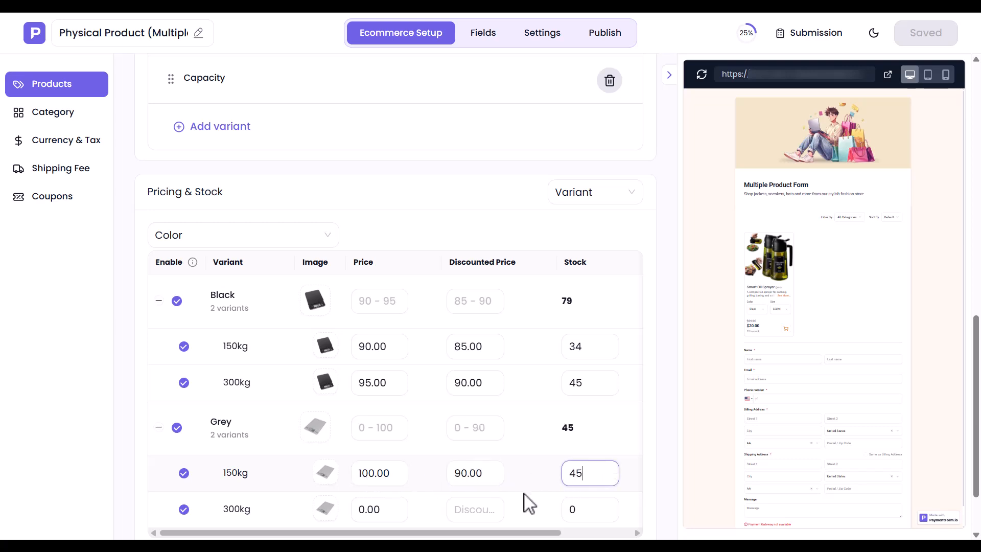
click(363, 517)
text(110)
click(470, 518)
text(100)
click(581, 517)
text(35)
scroll(585, 526, down, 2)
click(583, 497)
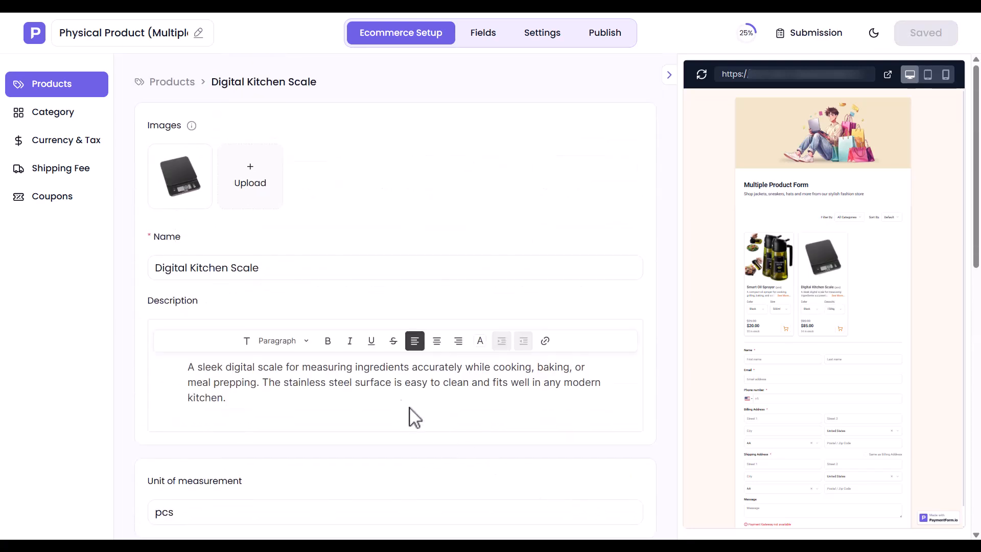
- Start a new product from the Products list and attach the vegetable chopper photo
click(170, 83)
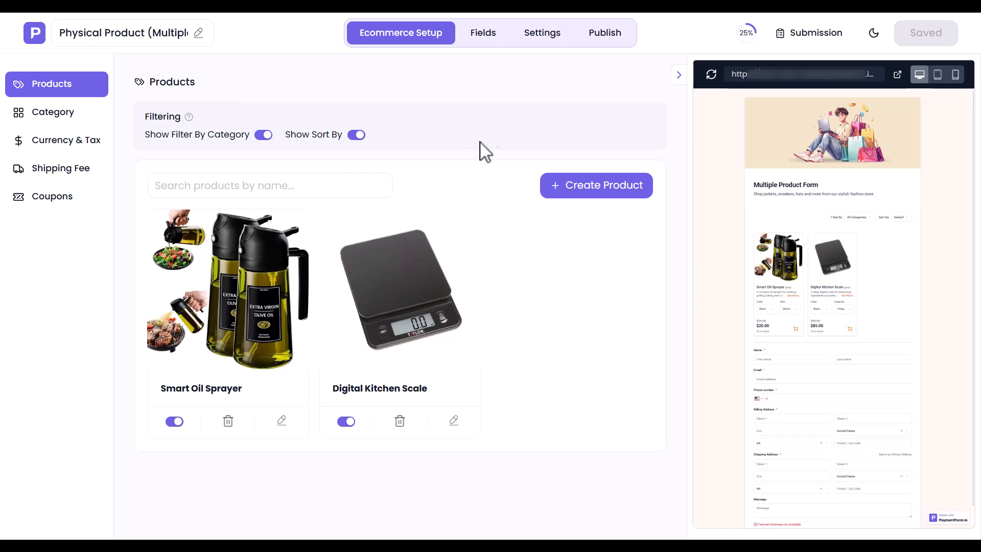
click(600, 188)
click(184, 179)
double_click(207, 80)
- Paste the product name and description, set unit to pcs, and create the Kitchen Gadgets category
click(270, 275)
text(Pull String Vegetable Chopper)
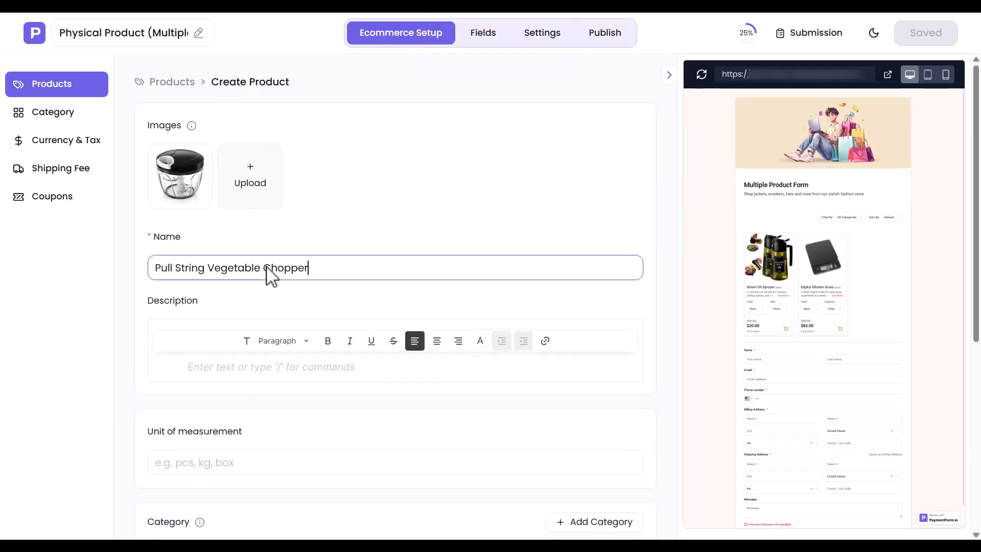
click(279, 367)
text(A compact manual chopper for quickly cutting garlic, onion, herbs, fruits, nuts, and small vegetables. The pull-string design makes food prep faster without needing electricity.)
click(188, 513)
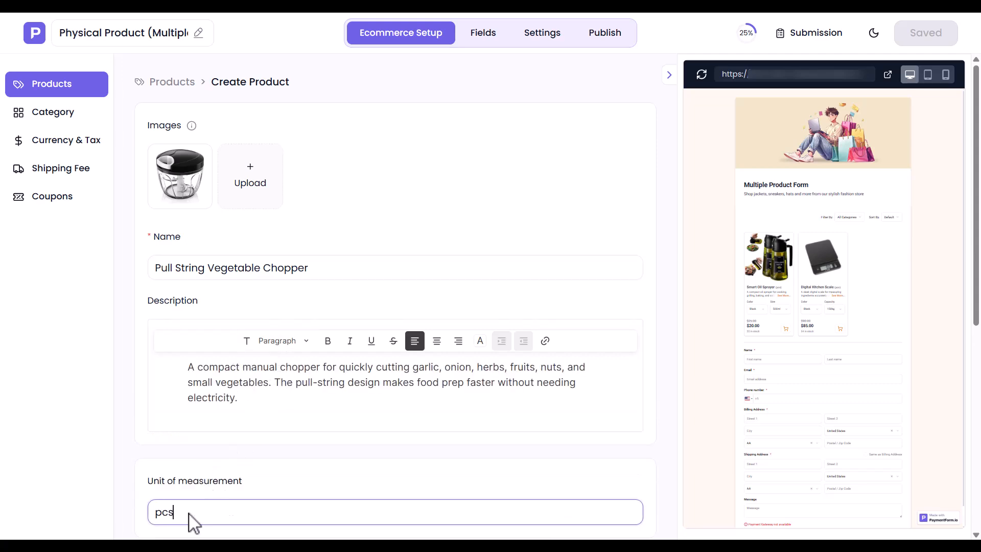
text(pcs)
scroll(188, 512, down, 3)
scroll(189, 513, down, 3)
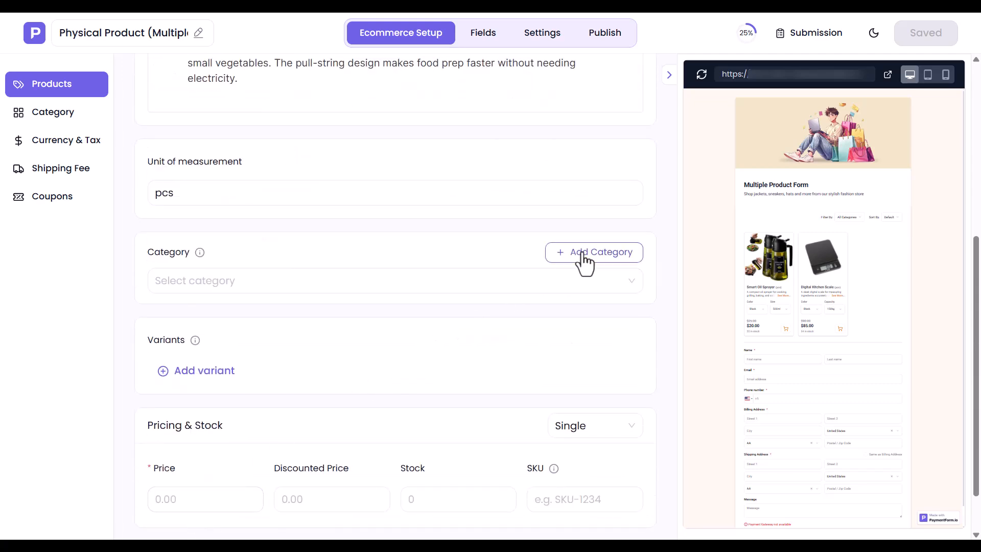
click(583, 255)
click(613, 319)
- Add a Color variant with options Black and Grey
click(204, 371)
text(Color)
click(236, 449)
text(Black)
click(239, 484)
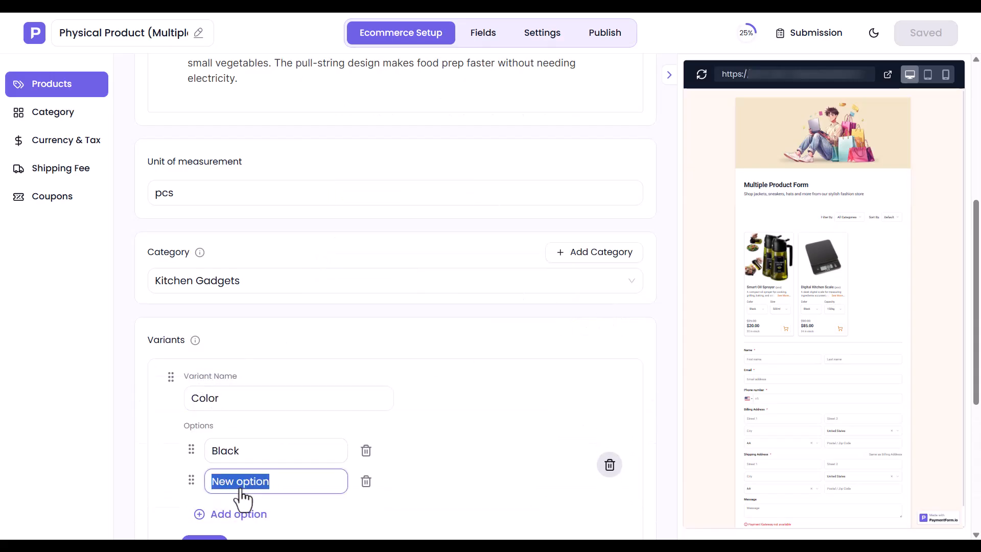
text(Grey)
scroll(243, 500, down, 5)
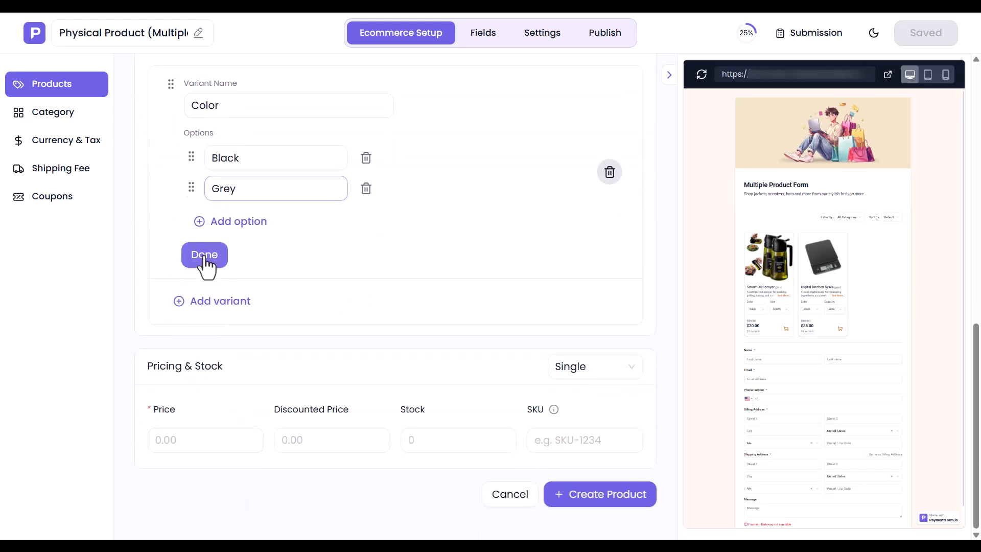
click(205, 254)
- Add a Size variant with options 250ml and 500ml
click(220, 300)
text(Size)
click(238, 369)
text(250ml)
click(236, 401)
text(500ml)
click(206, 466)
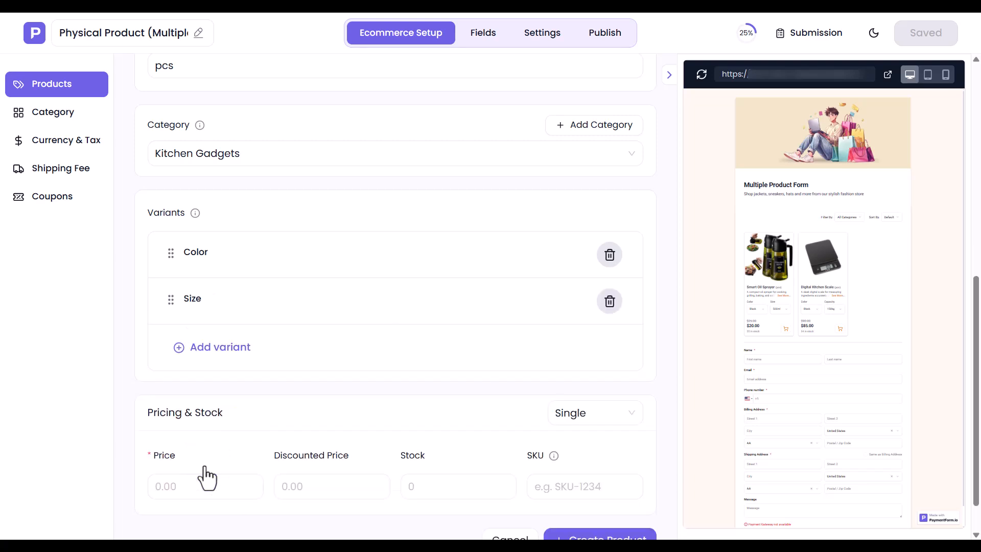
click(580, 415)
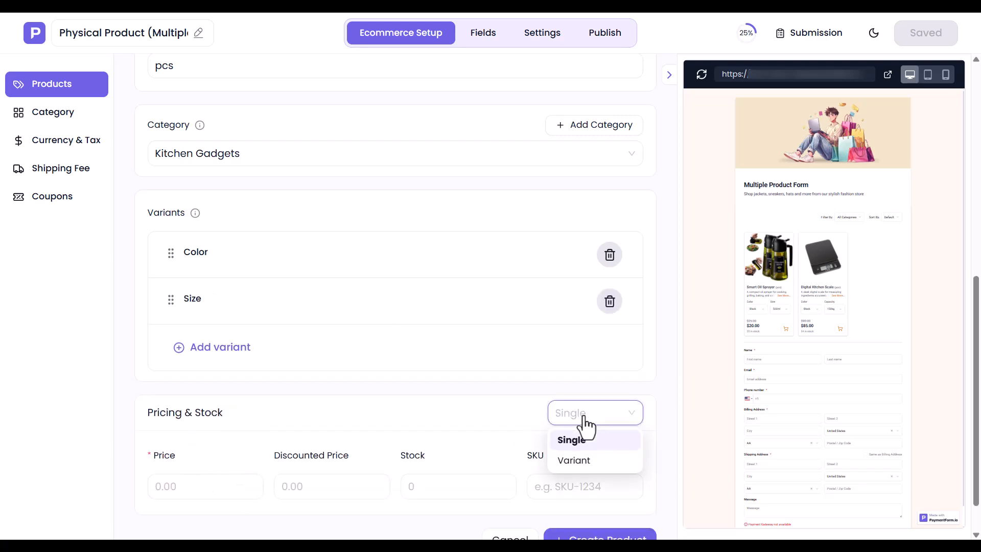
- Switch pricing to per-variant and attach the first chopper photo to the Black variants
click(575, 462)
scroll(574, 461, down, 4)
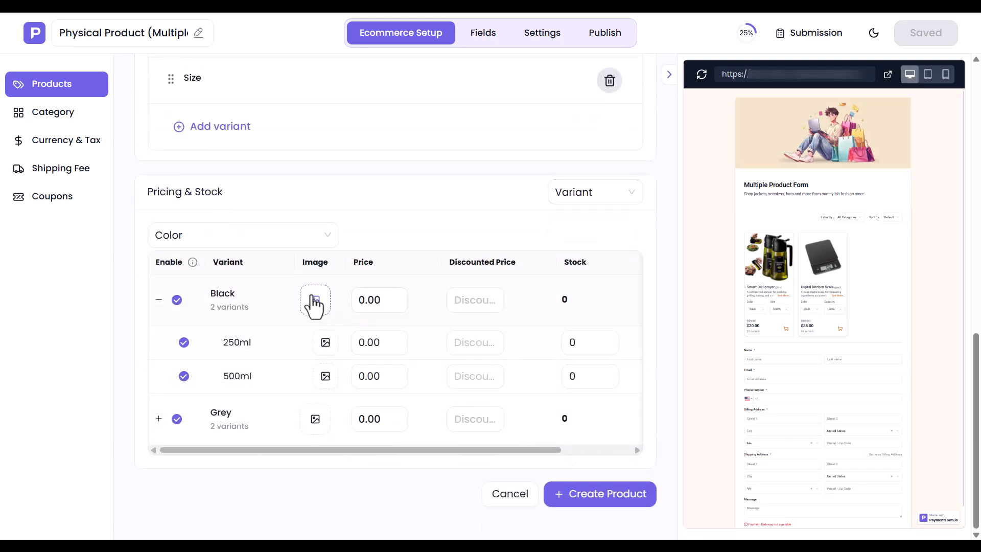
click(315, 301)
click(376, 147)
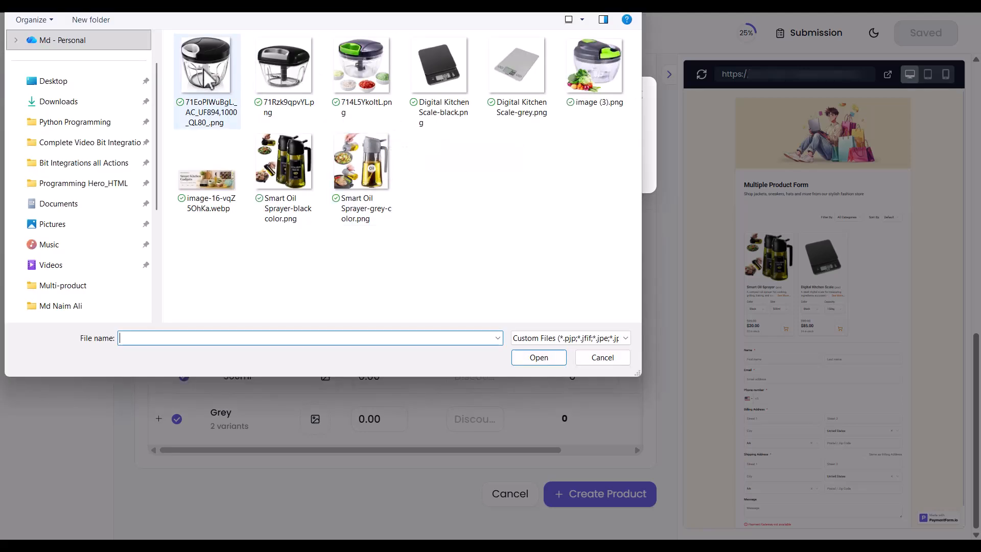
double_click(220, 99)
click(638, 95)
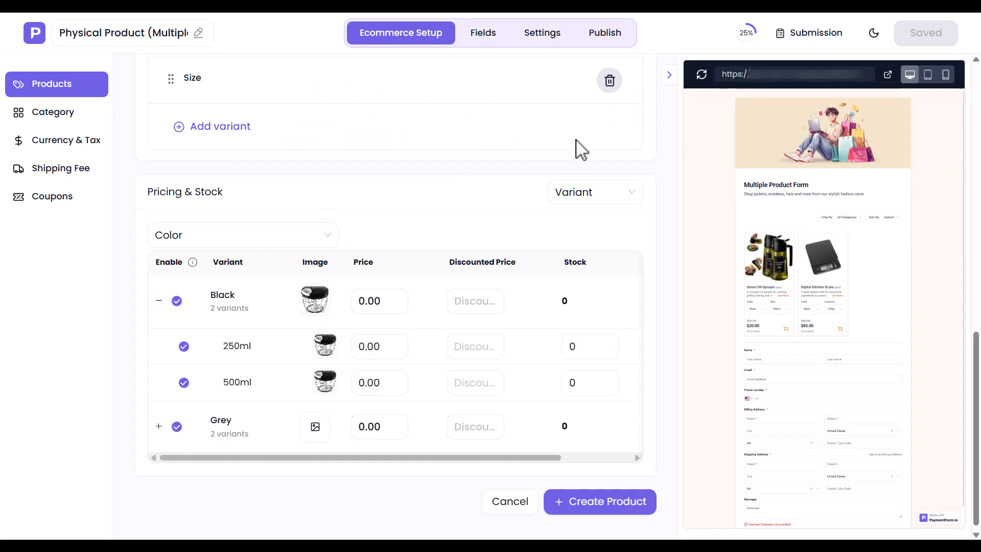
- Price Black 250ml at 2/15, and Black 500ml at 25/20 with stock 45
click(363, 347)
text(2)
click(455, 353)
text(15)
click(584, 358)
click(377, 383)
text(25)
click(477, 389)
text(20)
click(581, 388)
text(45)
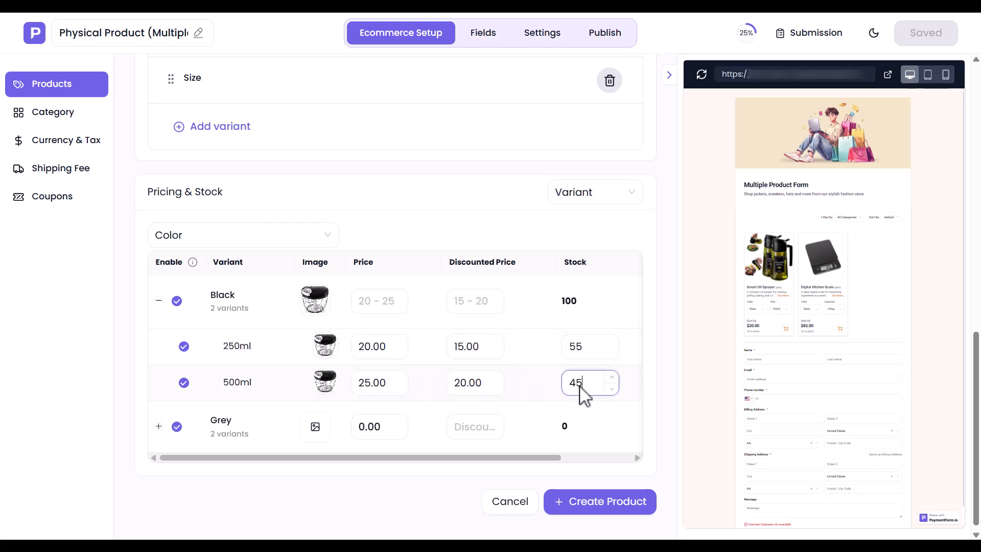
- Attach image (3).png to the Grey variants and expand their size rows
click(314, 429)
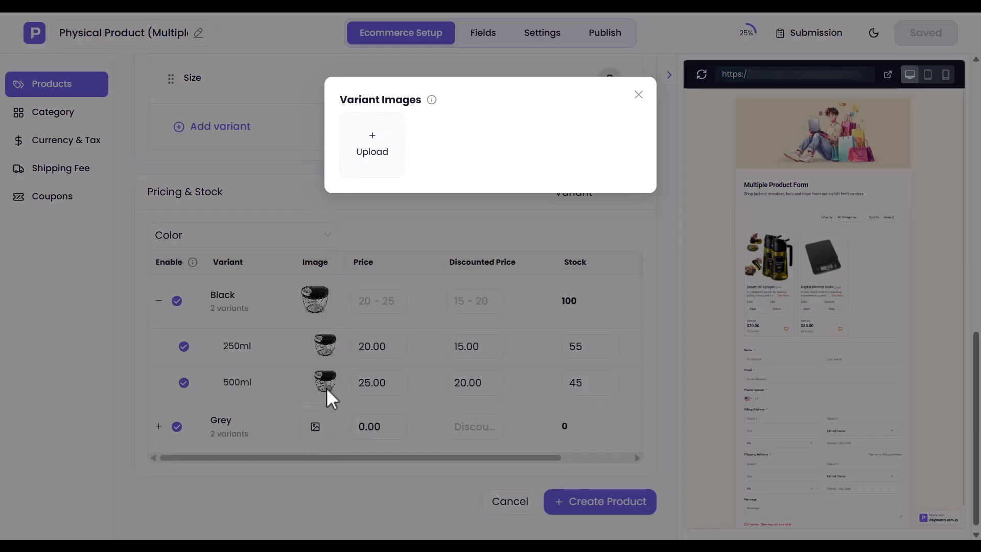
click(381, 151)
double_click(567, 75)
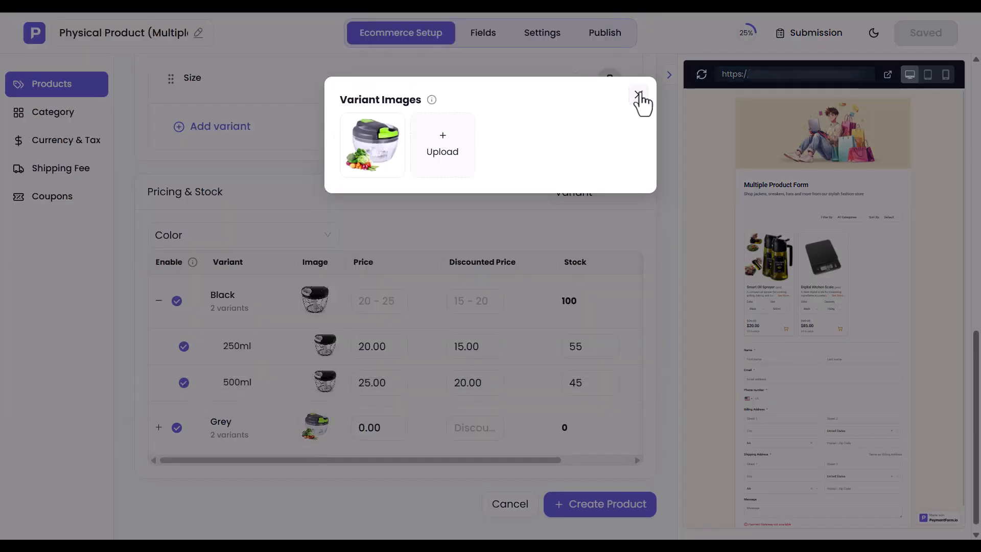
click(639, 95)
click(159, 427)
- Give Grey 250ml discounted price 20, Grey 500ml 30/25 with stock 45, then create the product
click(371, 475)
click(463, 479)
text(20)
click(578, 479)
click(364, 509)
text(30)
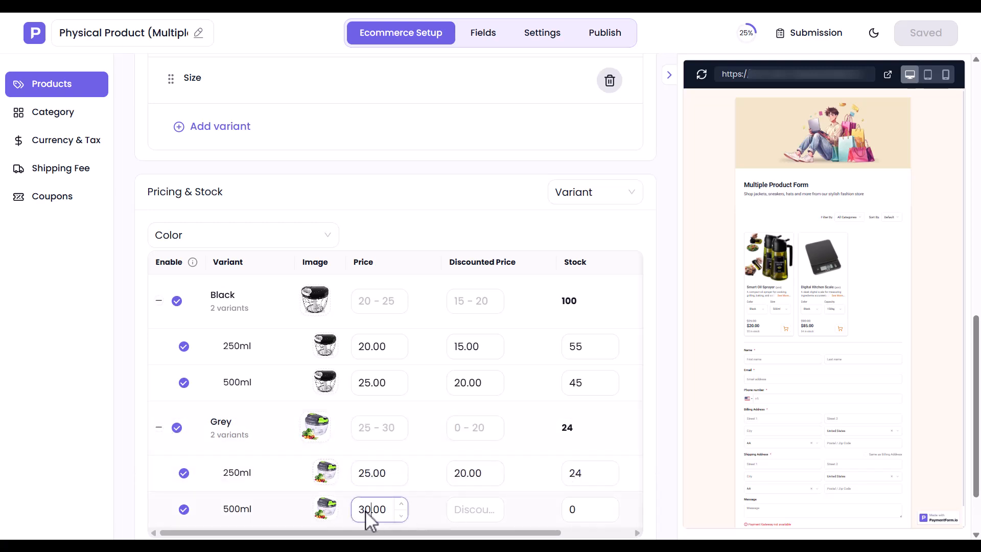
click(471, 509)
text(25)
click(587, 511)
text(45)
scroll(587, 519, down, 2)
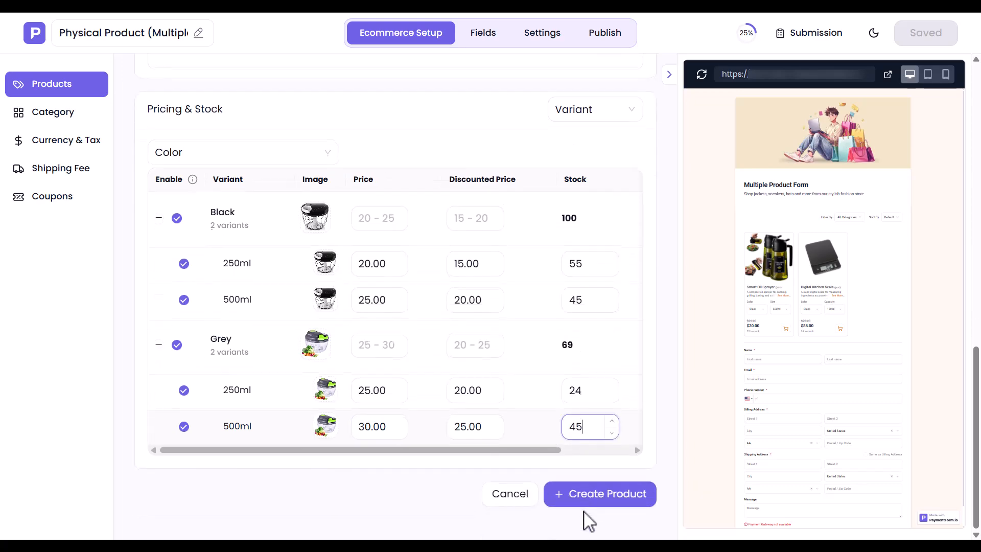
click(587, 494)
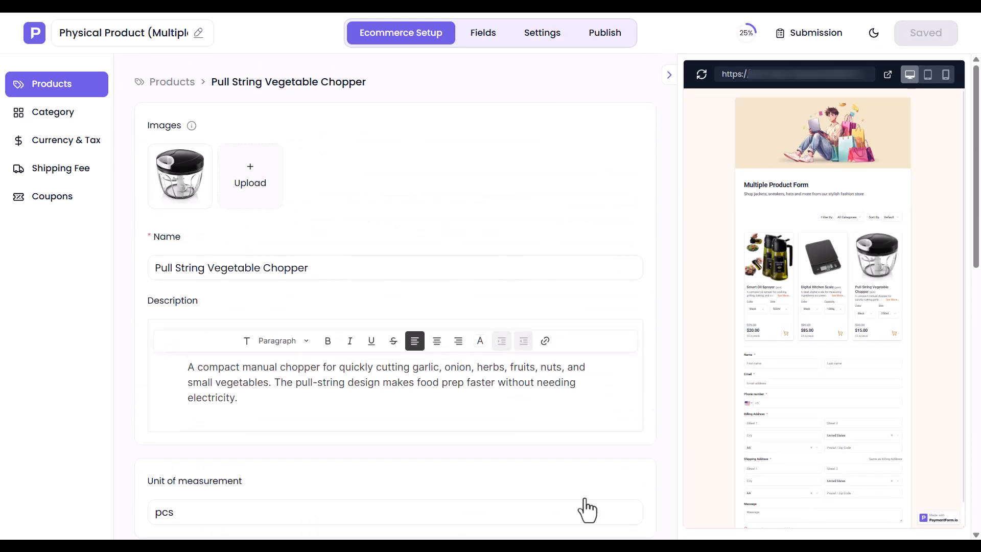
- Open the form's Category page, try adding a category with a subcategory, then delete it
click(156, 86)
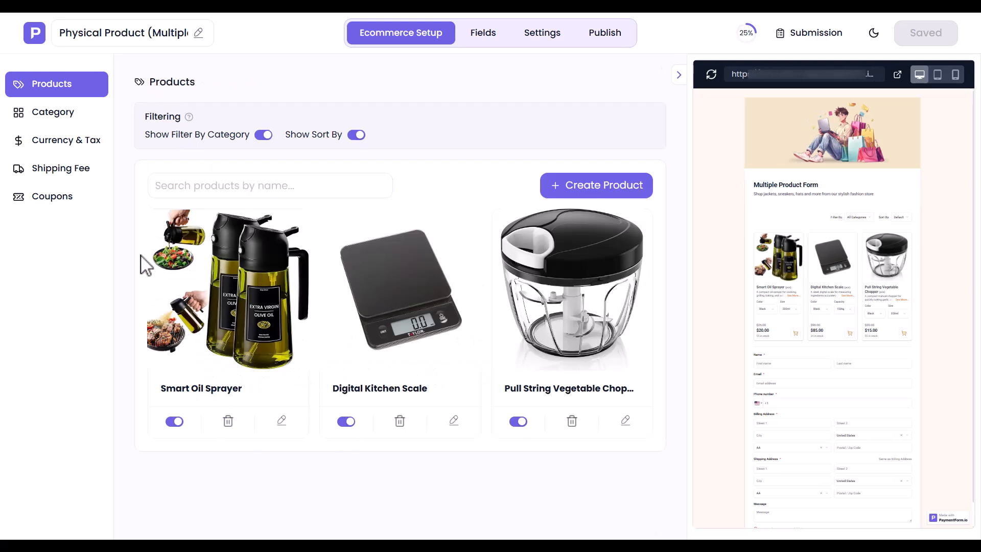
click(49, 116)
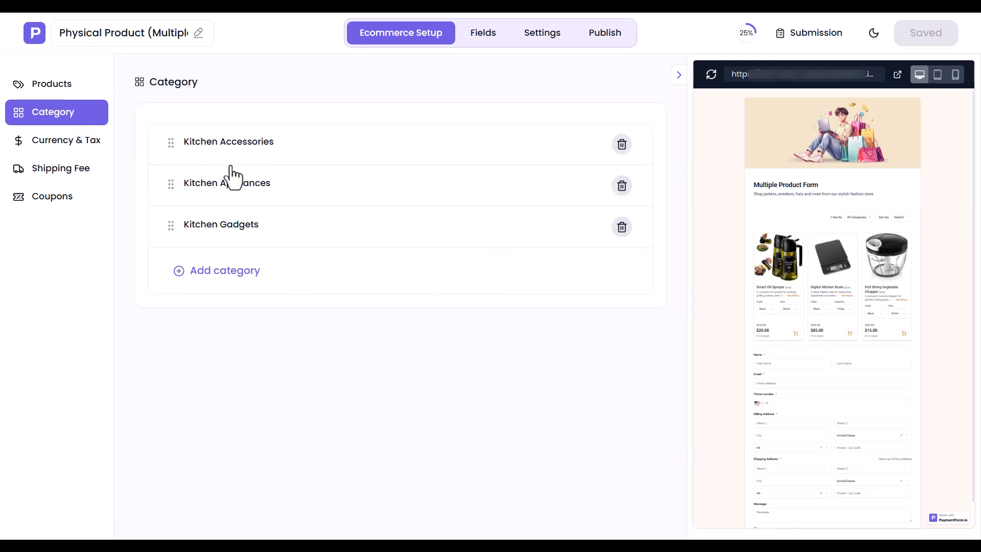
click(219, 270)
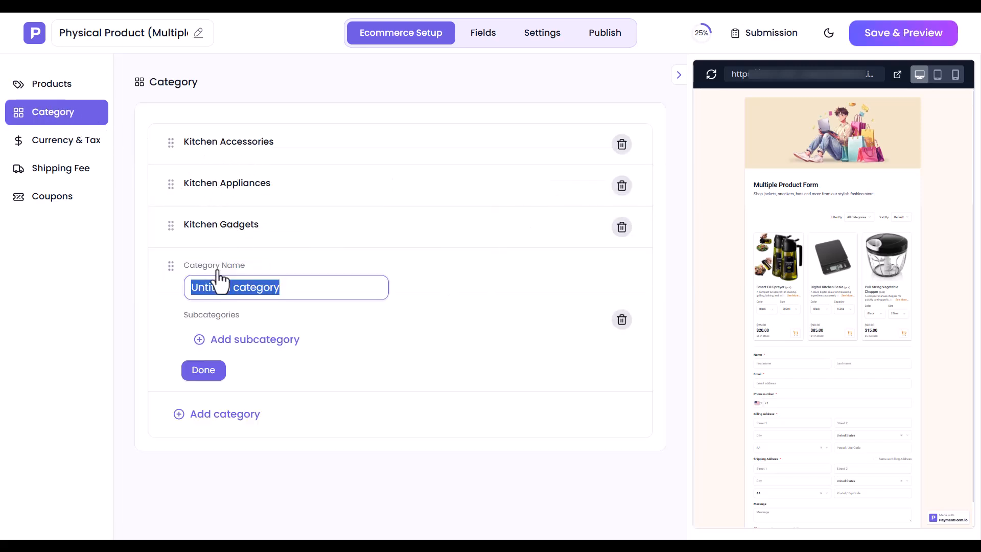
click(231, 298)
click(251, 341)
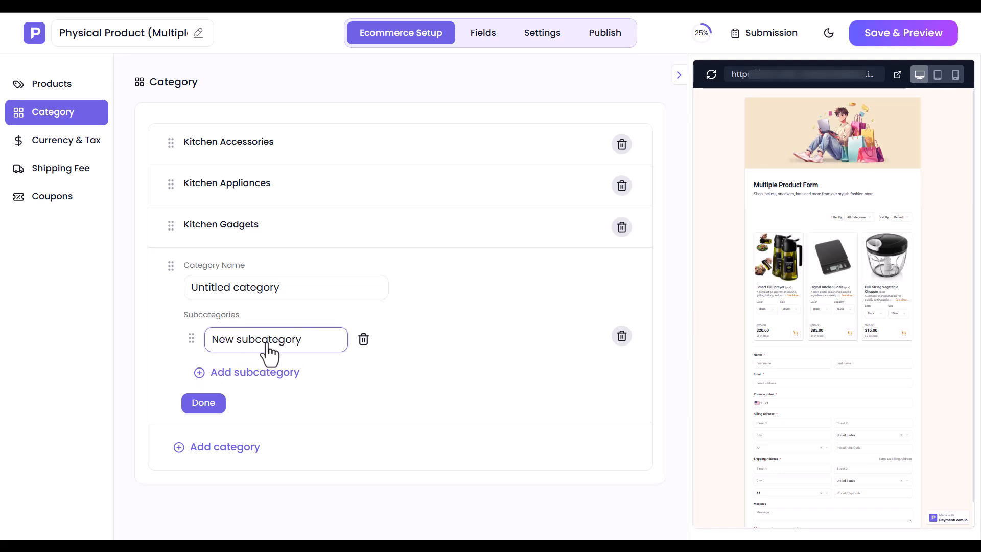
click(621, 337)
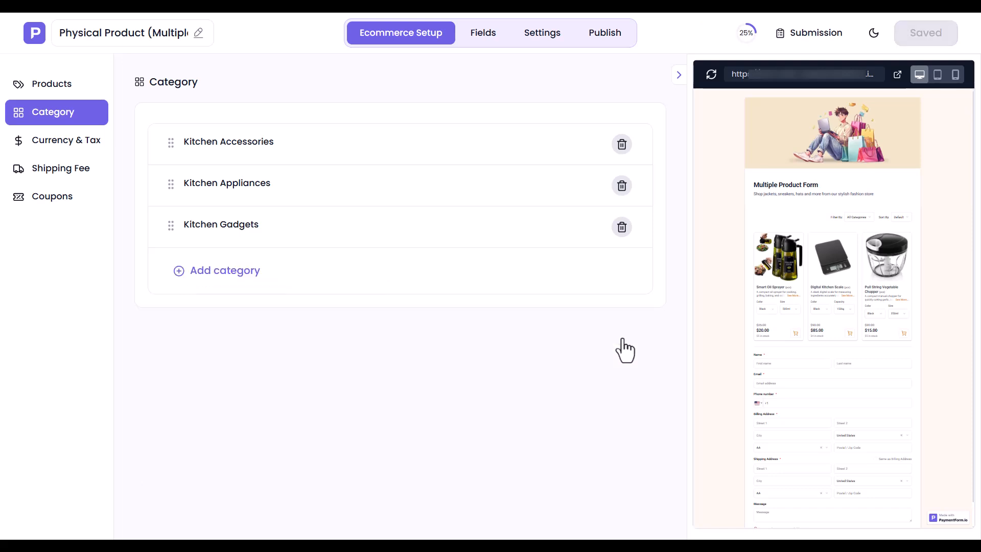
- Keep United States (USD) as the form's currency in Currency & Tax
click(50, 149)
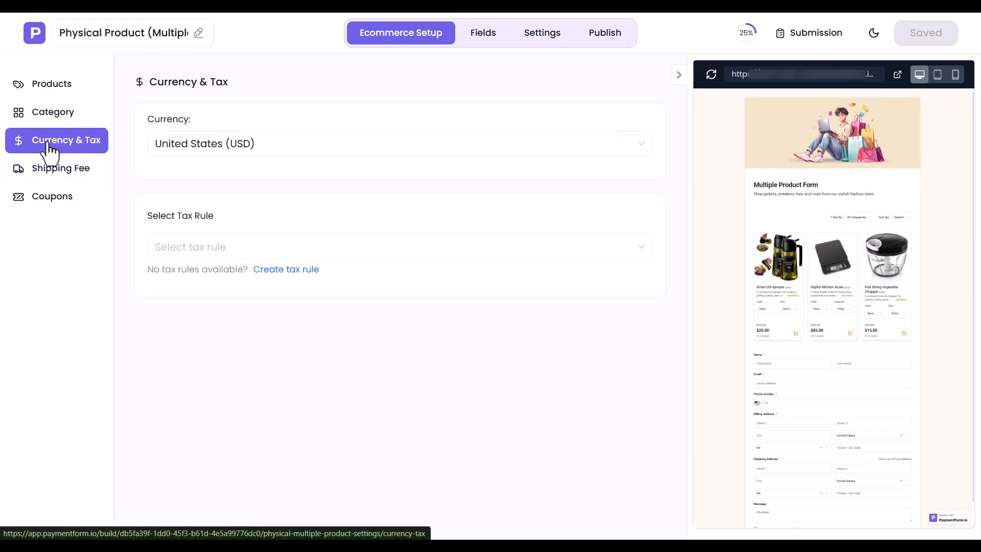
click(214, 147)
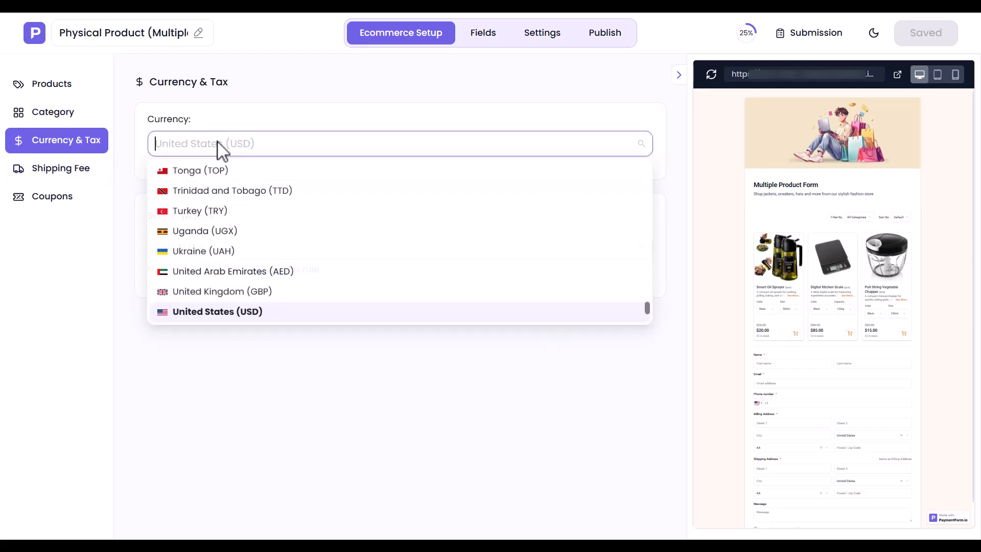
click(187, 315)
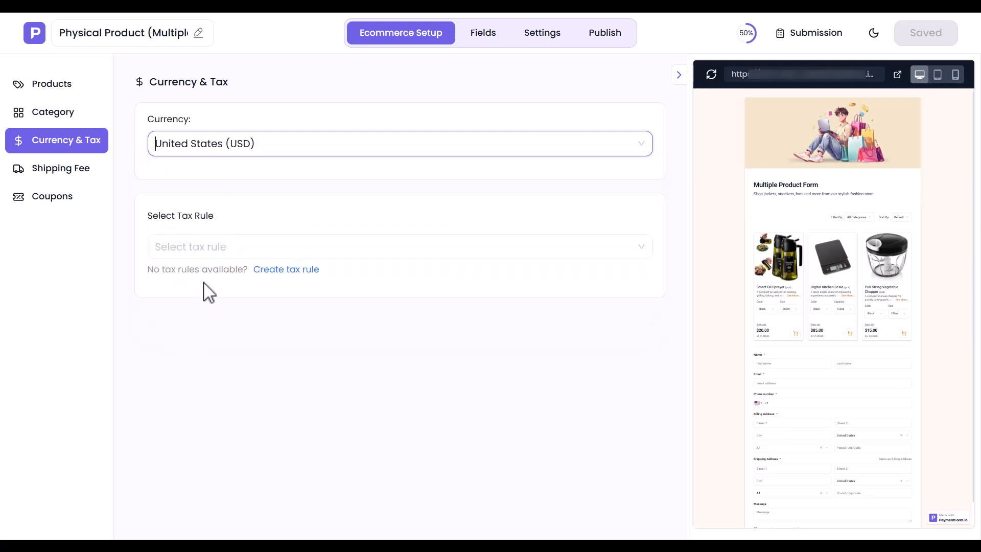
- Check the available tax rules, then start creating a new tax rule
click(223, 250)
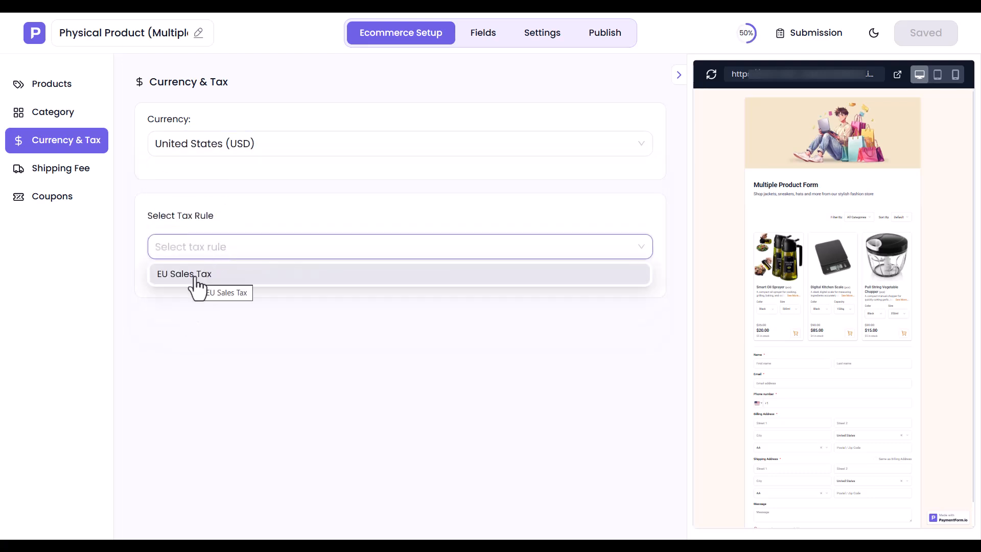
click(217, 247)
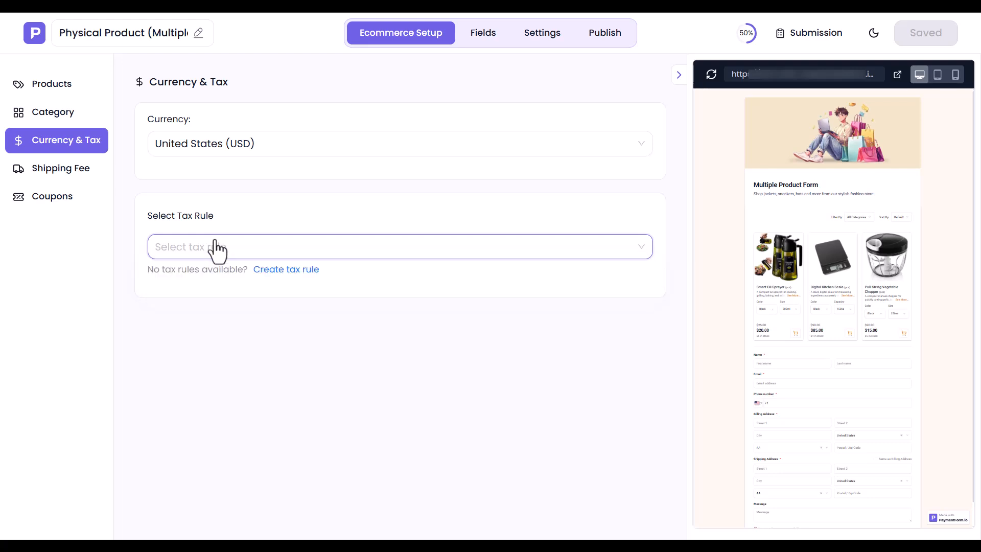
click(279, 271)
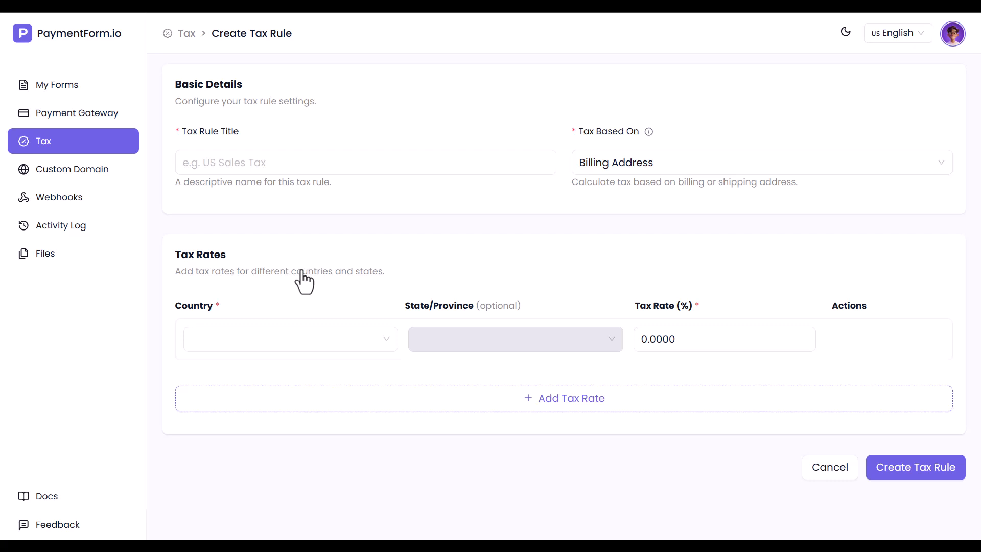
- Name the new tax rule 'US Sales Tax' and base it on the shipping address
click(308, 170)
text(US Sales Tax)
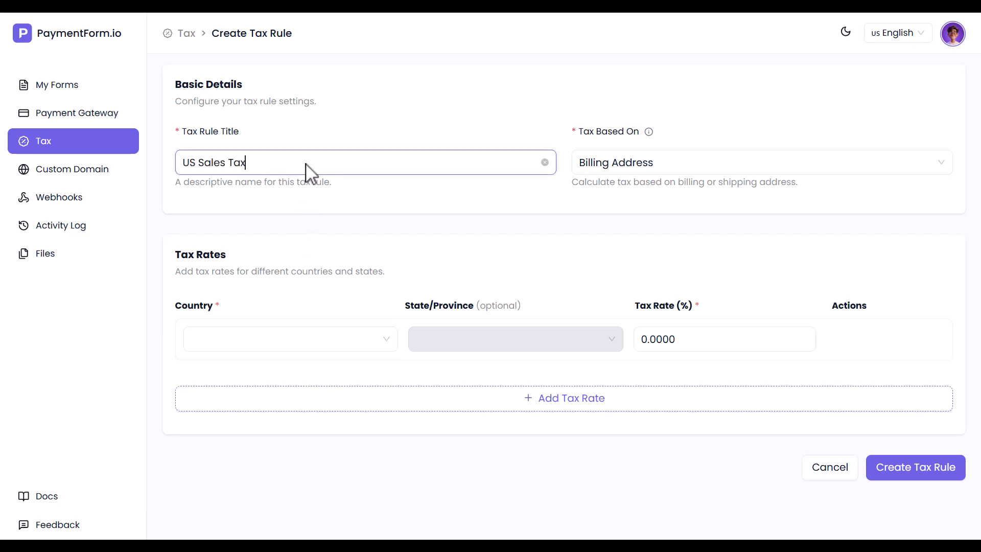
click(641, 172)
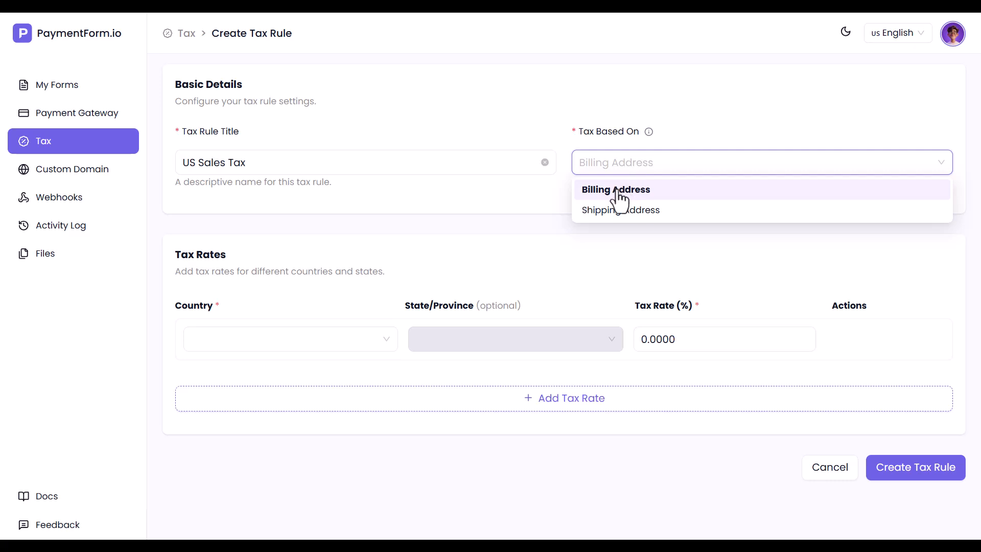
click(616, 219)
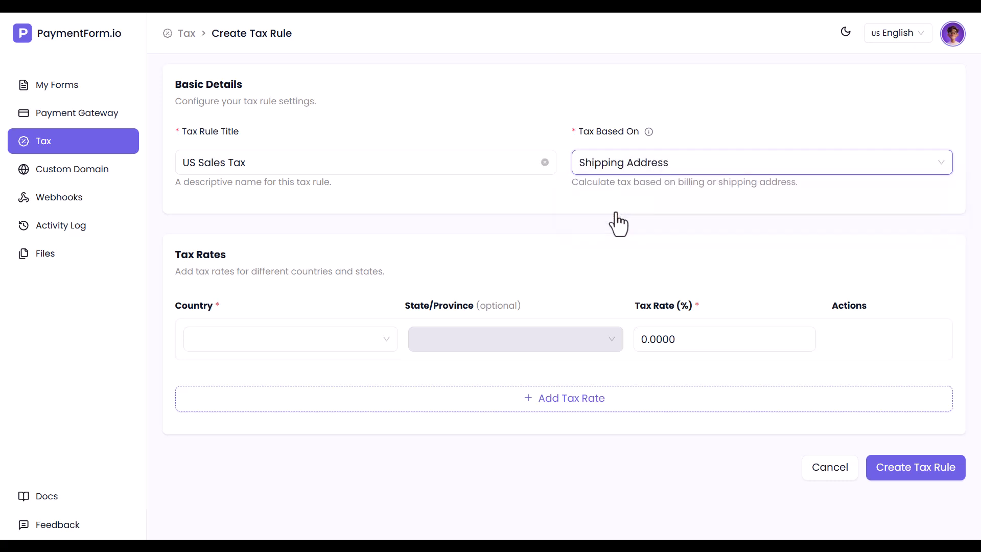
- Add a United States, New York tax rate of 15%
click(237, 341)
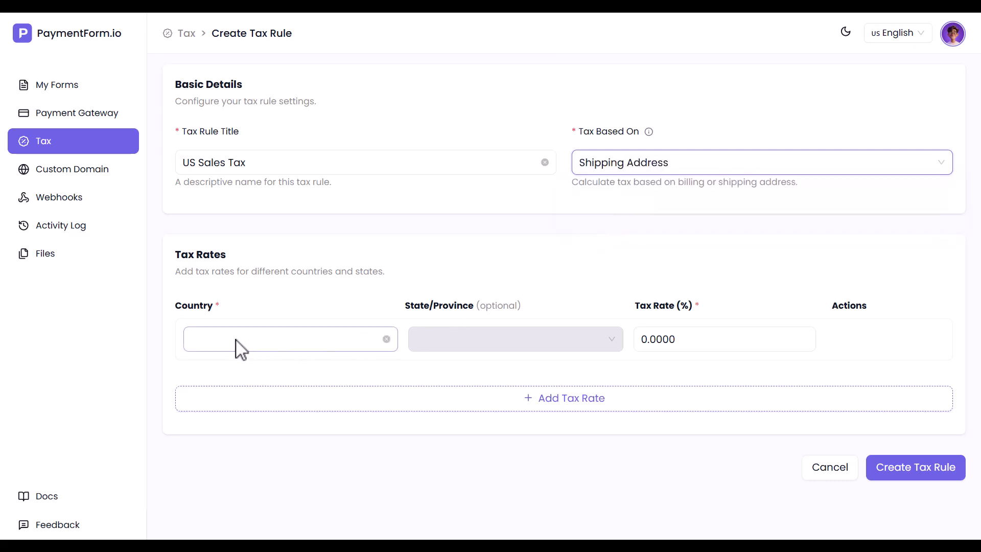
text(United)
click(235, 408)
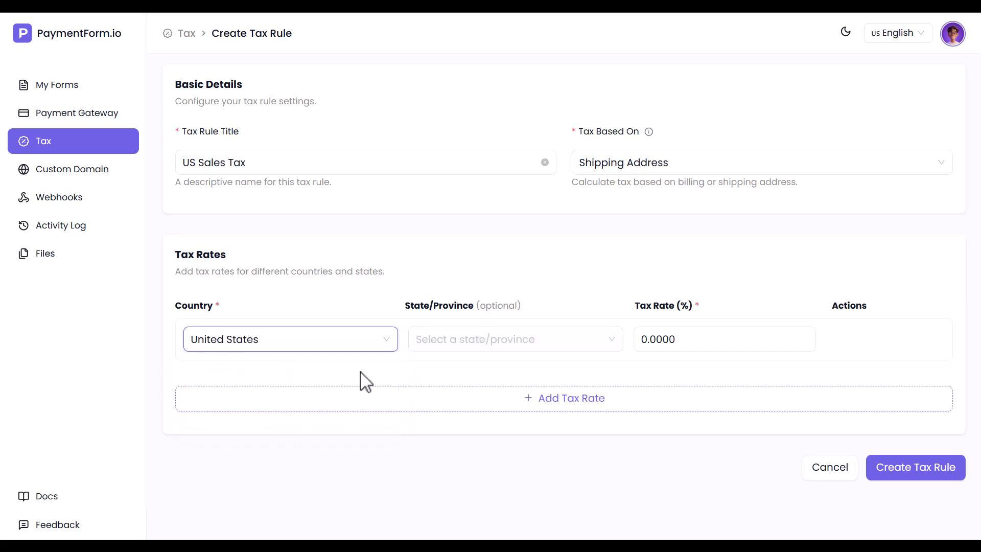
click(462, 346)
scroll(438, 490, down, 10)
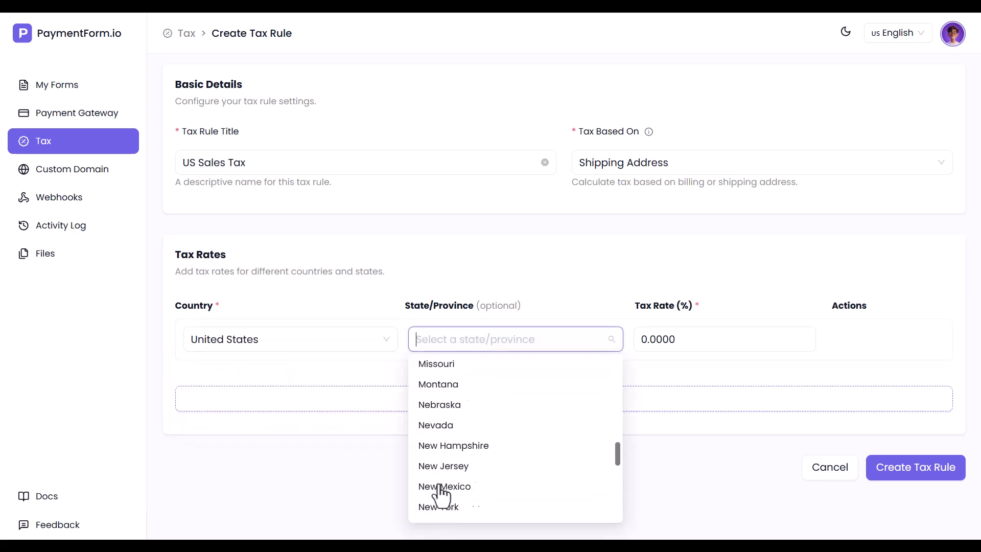
click(443, 445)
click(645, 340)
text(15)
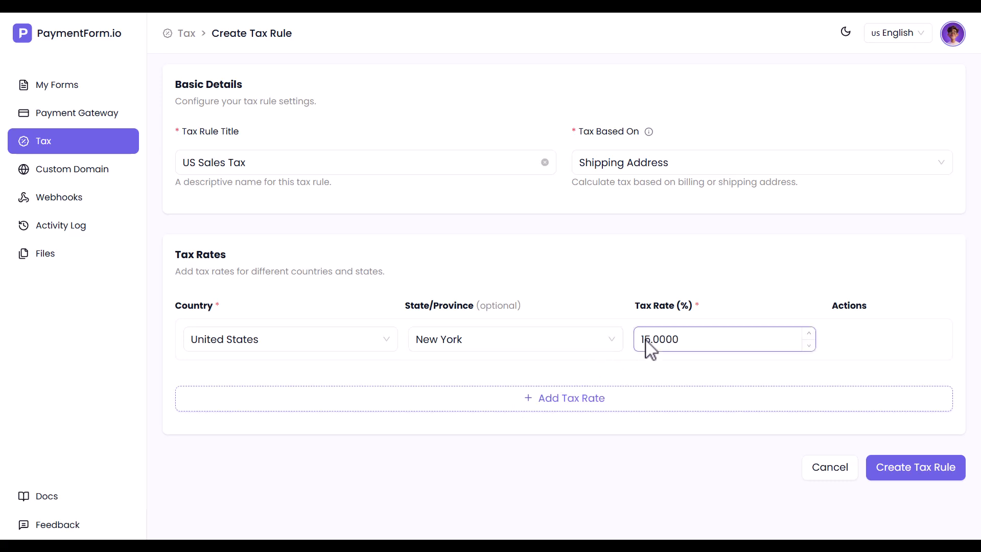
- Add a second rate row for United States, California at 10%
click(565, 404)
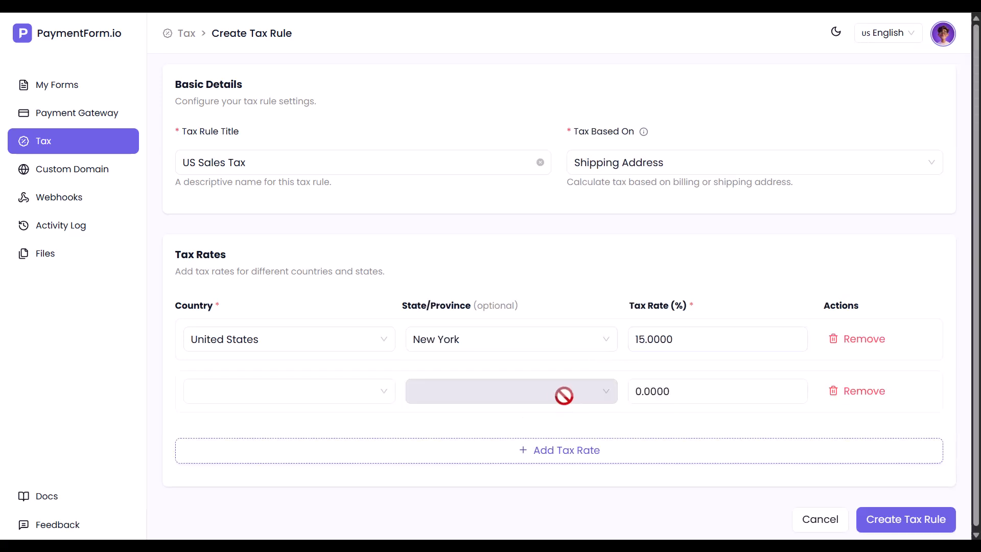
click(250, 394)
text(United)
click(247, 361)
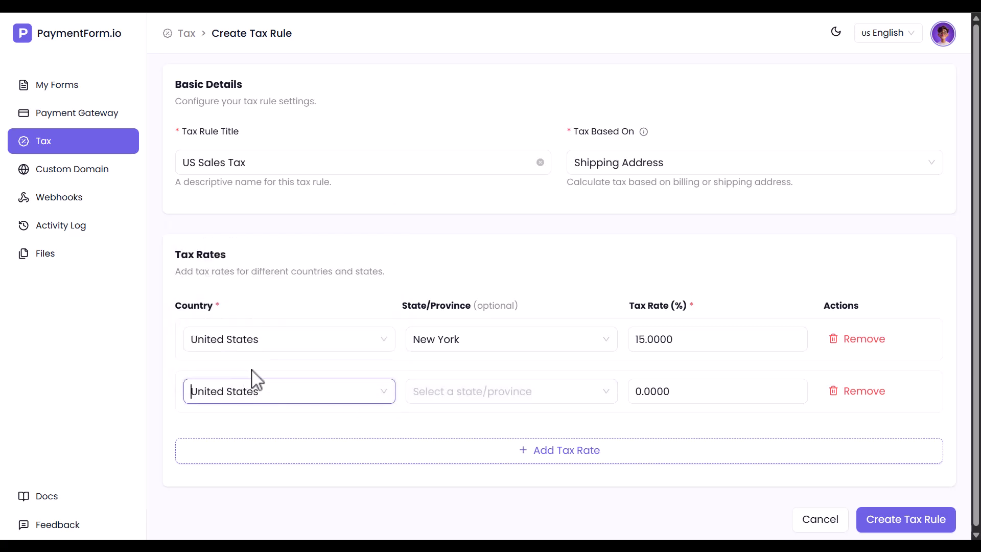
click(470, 400)
click(450, 362)
click(641, 394)
text(1)
- Add a third rate row for United States, Florida at 5%
click(588, 441)
click(245, 449)
text(United)
click(249, 423)
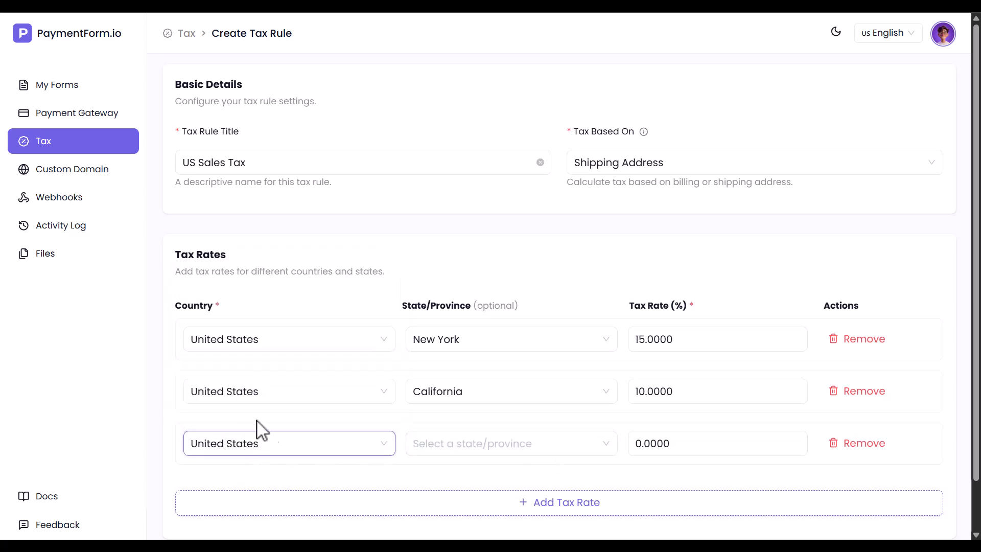
click(467, 441)
scroll(453, 380, down, 3)
click(434, 390)
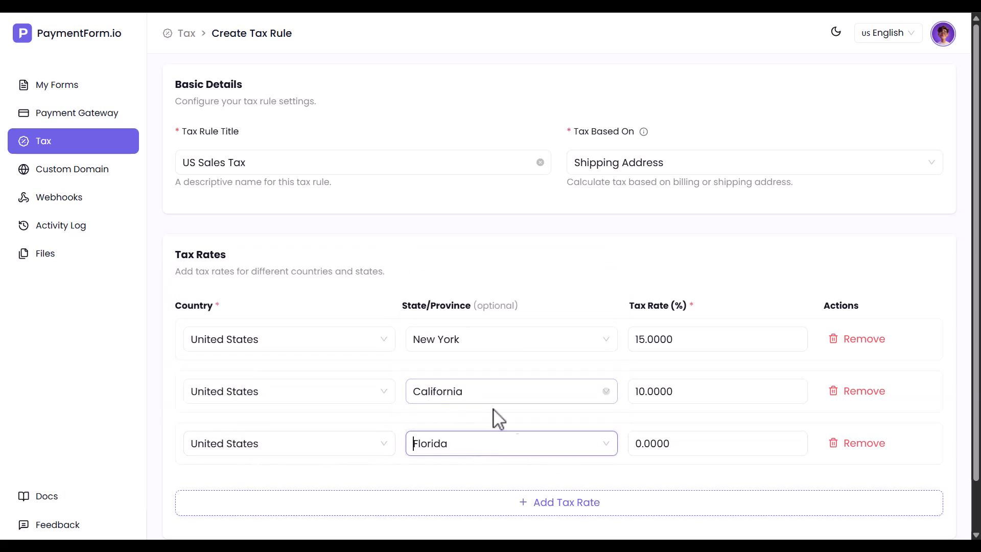
click(642, 452)
text(5)
- Remove the stray Angola rate row and create the US Sales Tax rule
click(566, 502)
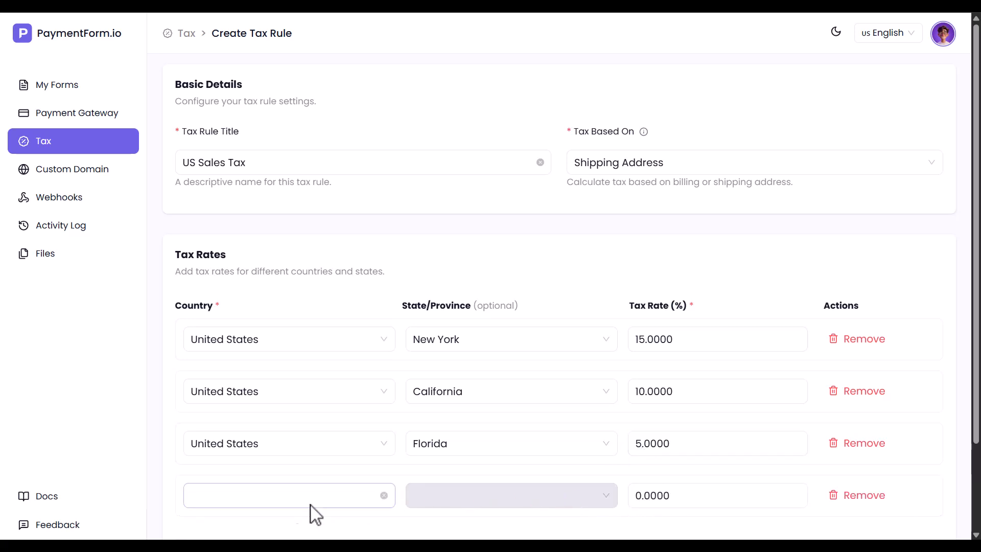
click(282, 503)
click(214, 466)
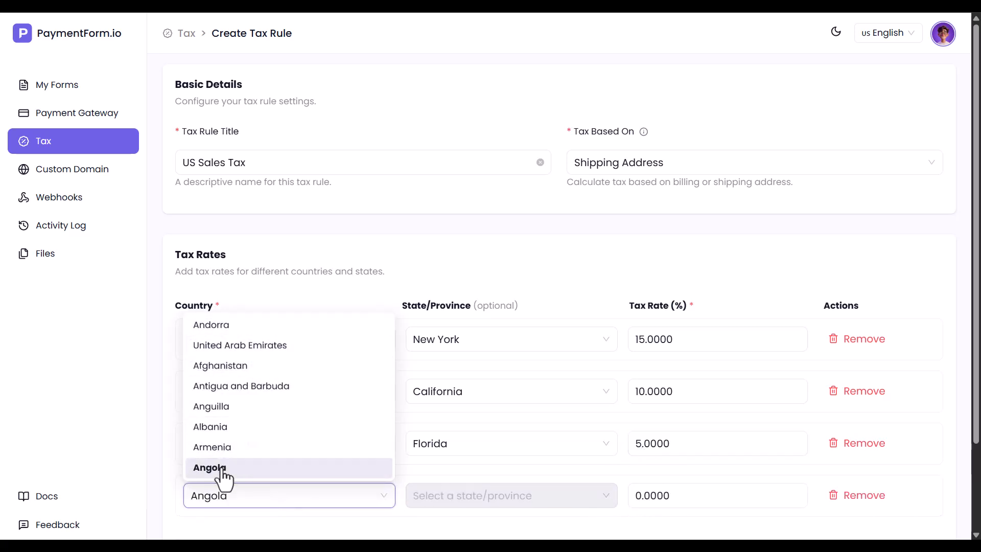
click(863, 498)
scroll(864, 507, down, 1)
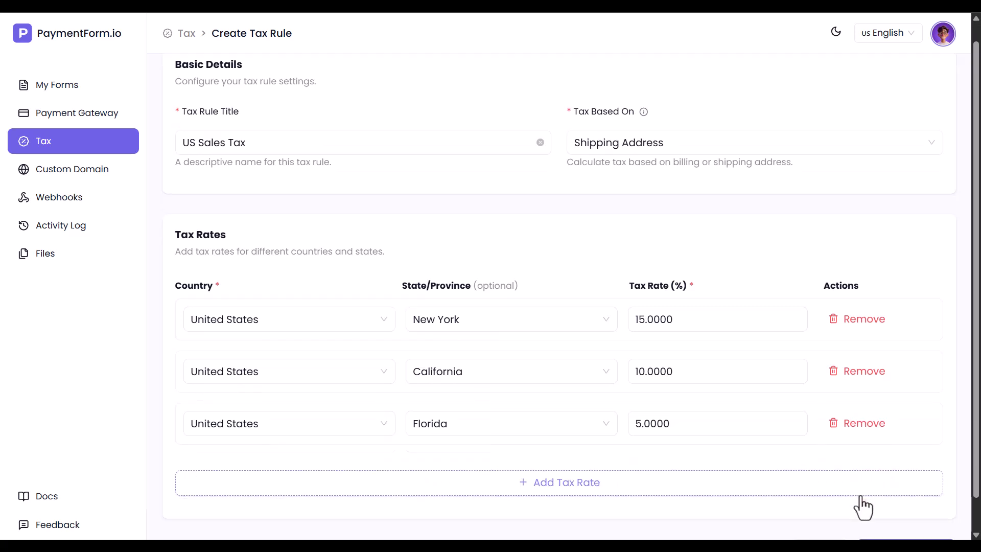
click(893, 522)
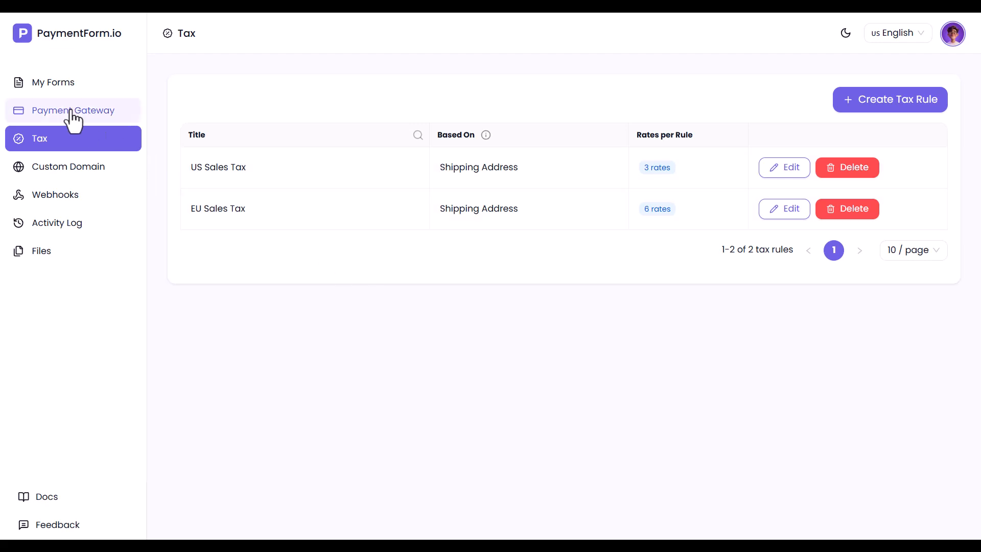
- Apply the US Sales Tax rule to the Physical Product (Multiple) form
click(26, 83)
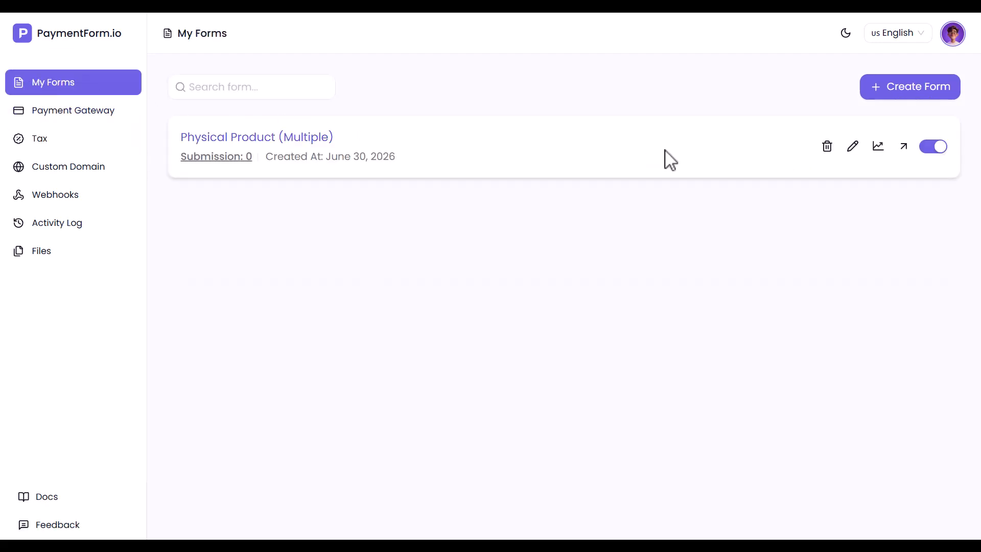
click(851, 147)
click(23, 145)
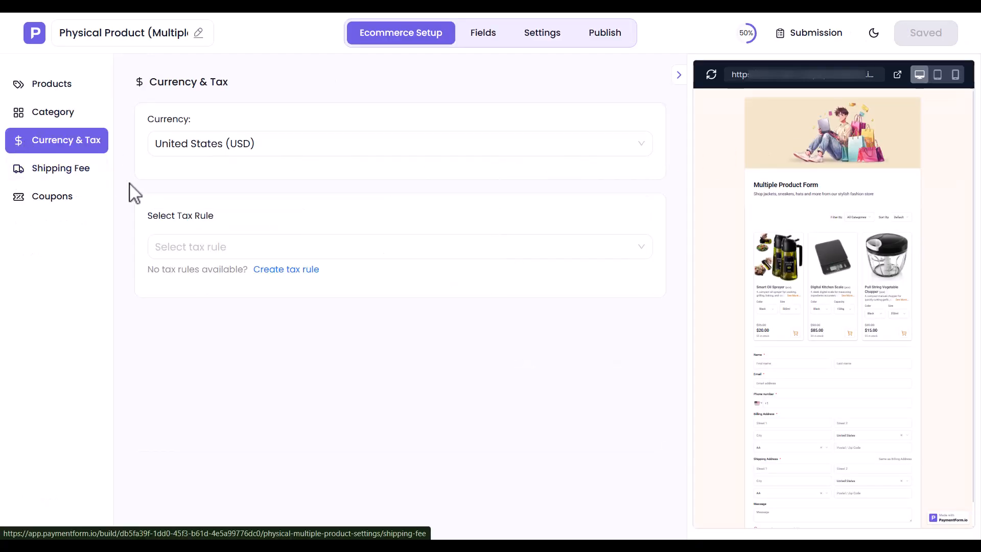
click(213, 250)
click(199, 273)
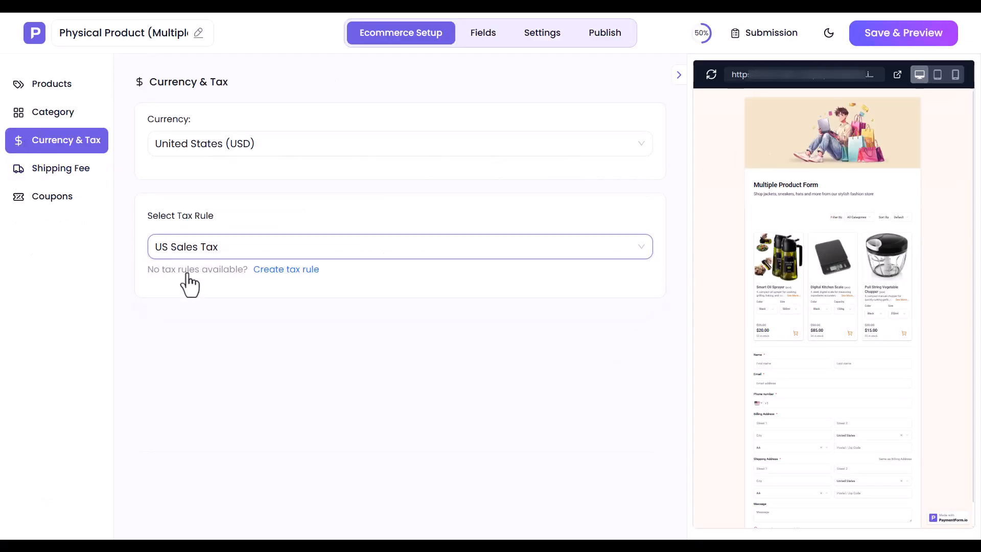
- Change the shipping prices to 15 for Store Pickup and 10 for Home Delivery
click(64, 172)
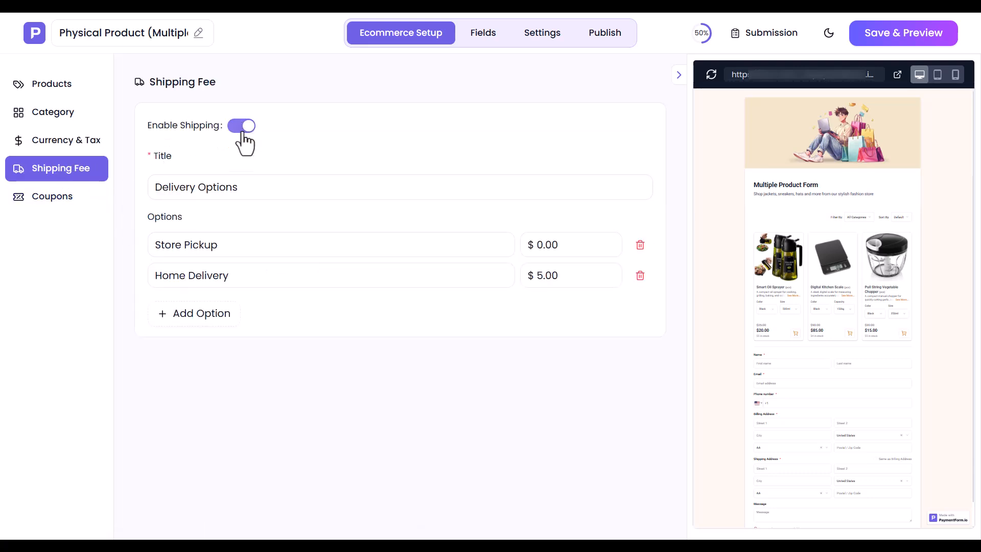
triple_click(243, 196)
click(244, 198)
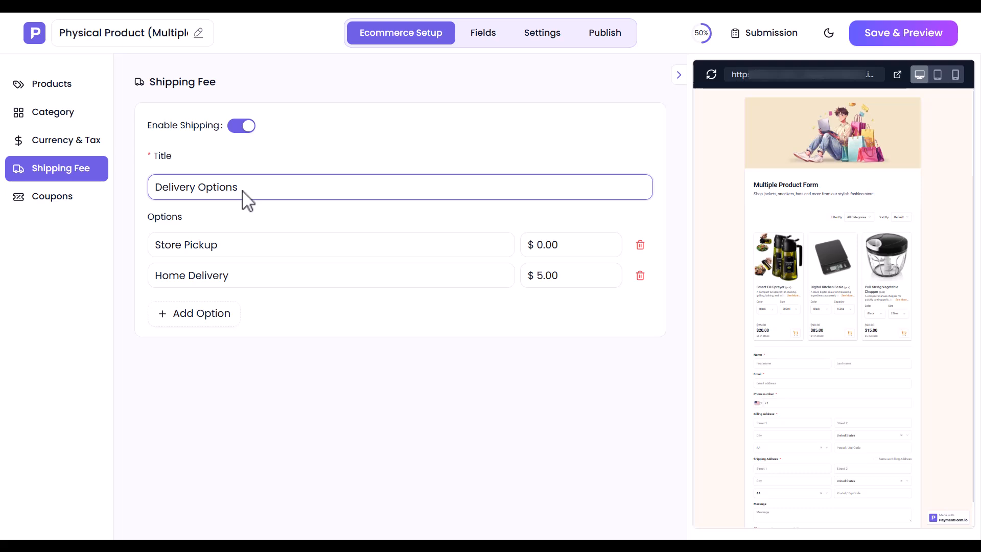
triple_click(223, 250)
click(223, 251)
triple_click(226, 277)
click(229, 278)
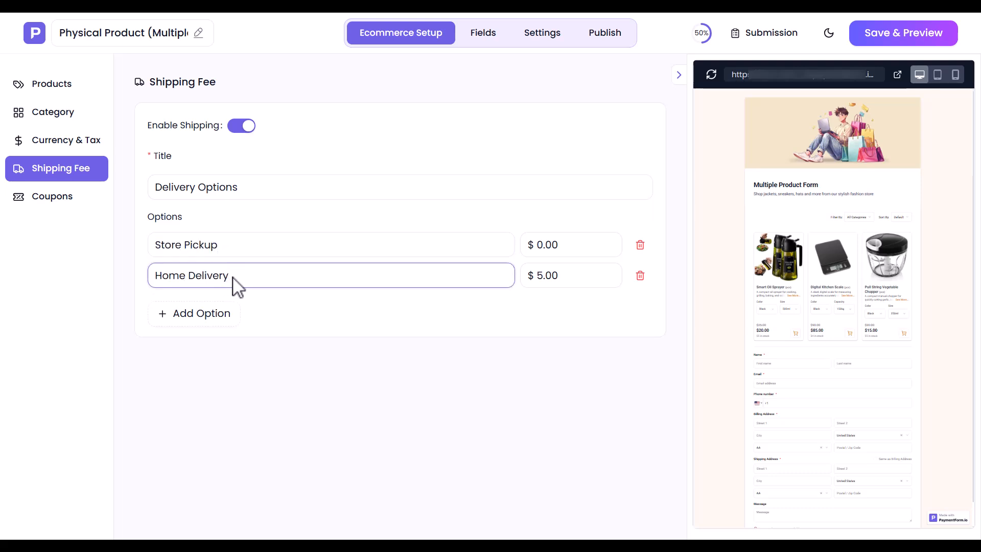
click(539, 247)
text(15)
click(541, 277)
text(10)
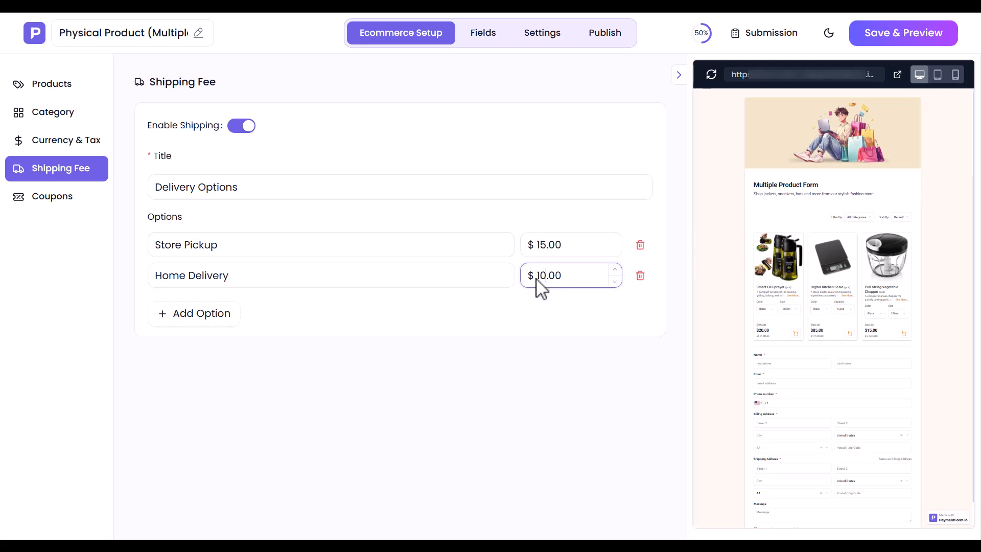
- Add a $5 Street Pickup shipping option, then go to the Coupons page
click(200, 314)
text(Street Pickup)
click(544, 310)
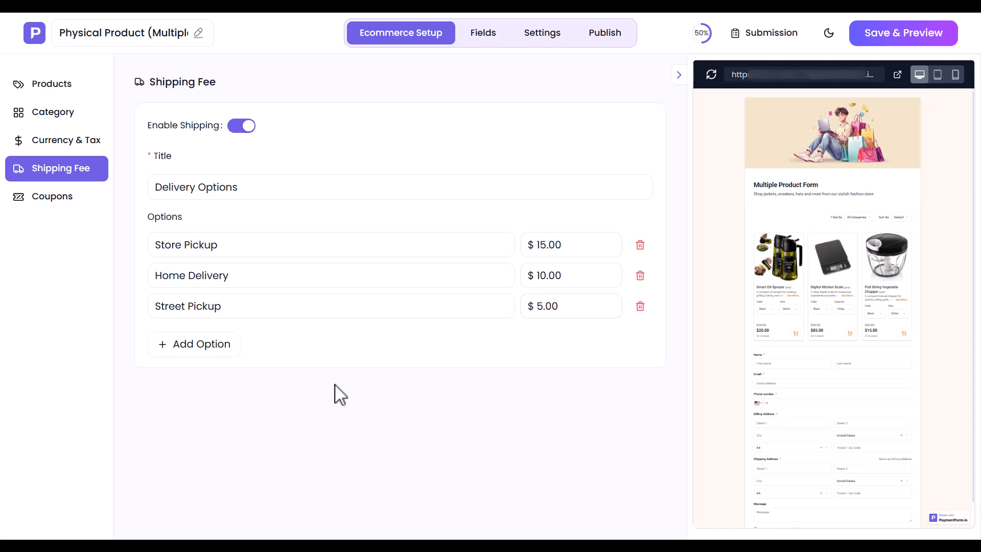
click(60, 202)
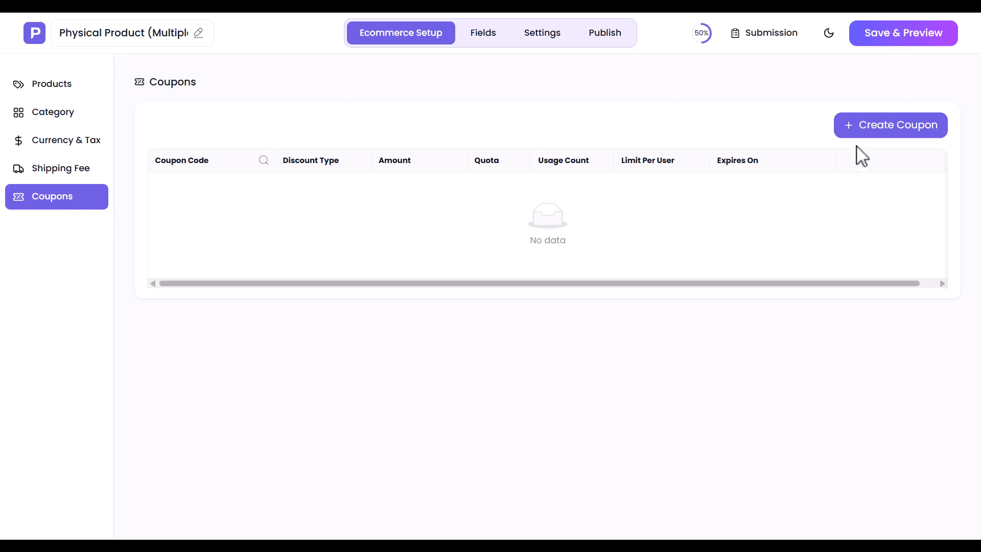
- Start coupon NX26 with a 2.5% percentage discount and a 100 minimum purchase
click(893, 129)
click(161, 200)
text(NY26)
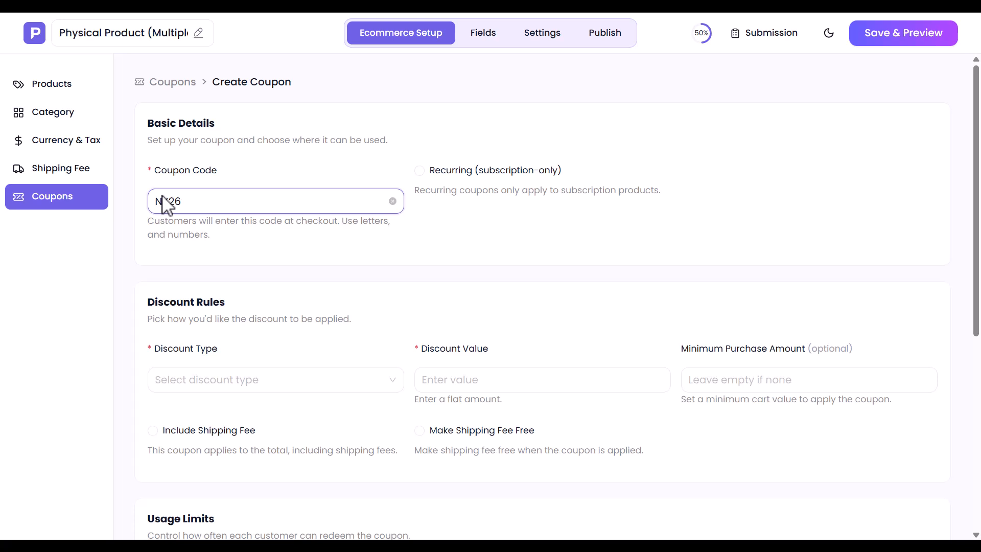
click(421, 172)
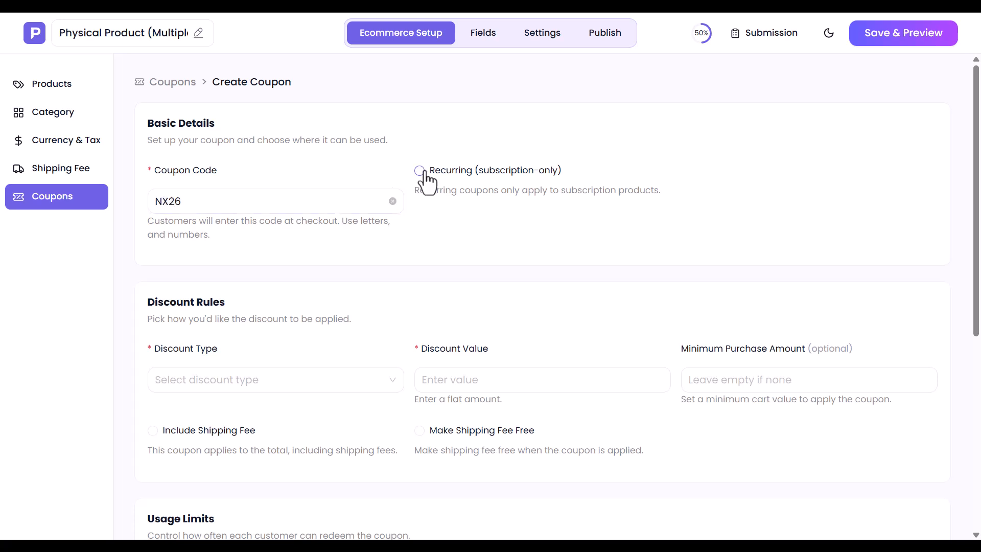
click(208, 381)
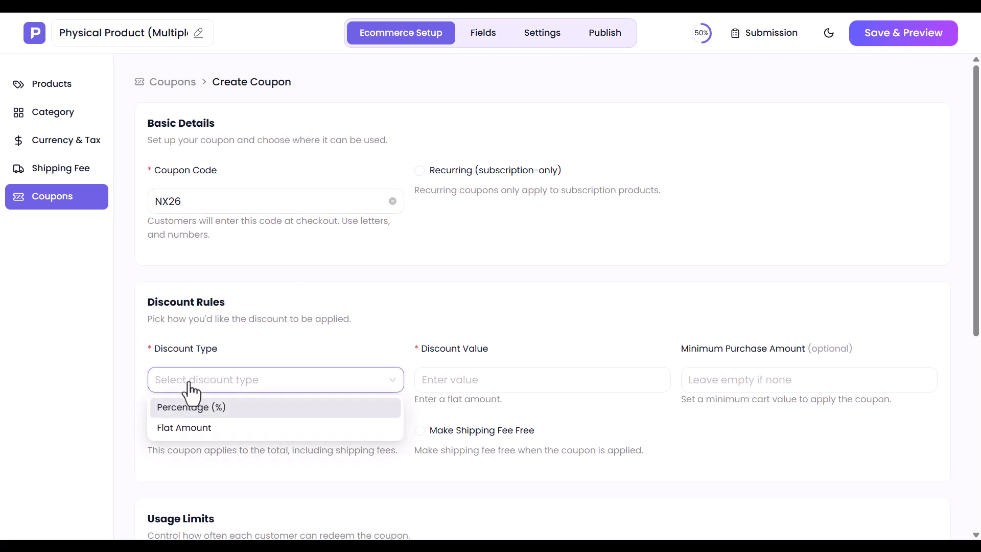
click(176, 409)
click(493, 387)
text(2.5)
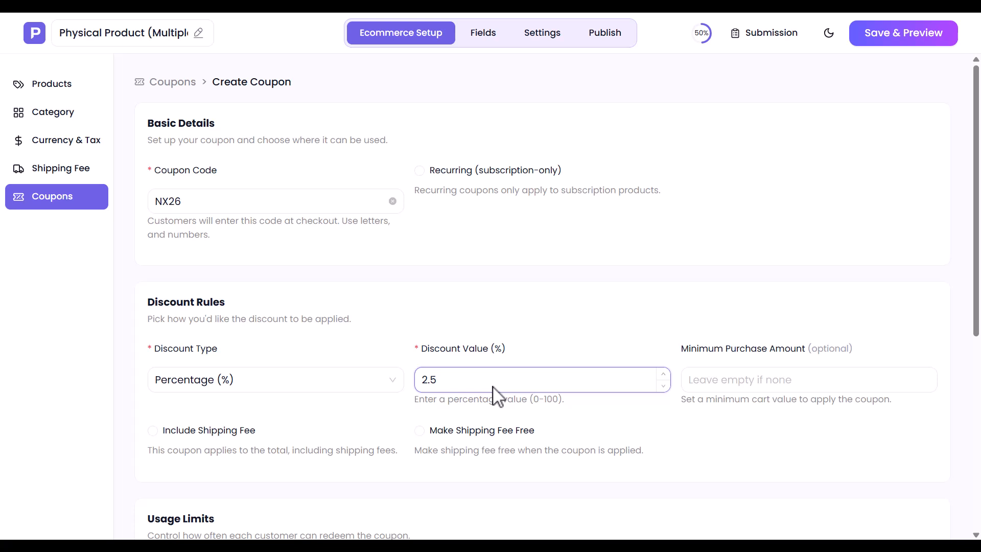
click(701, 387)
text(100)
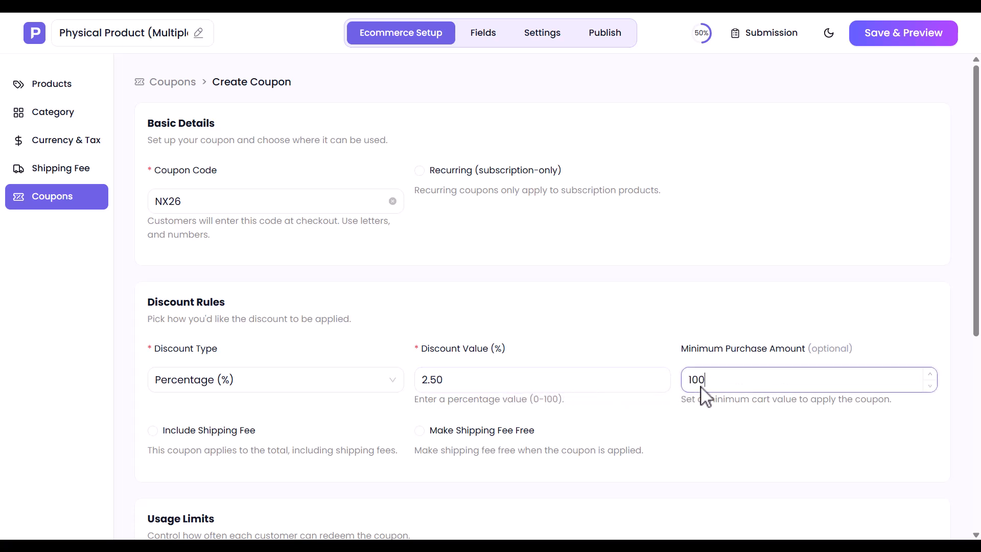
- Leave shipping discount and free shipping off, and limit uses to 100 total, 1 per user
click(153, 428)
click(153, 428)
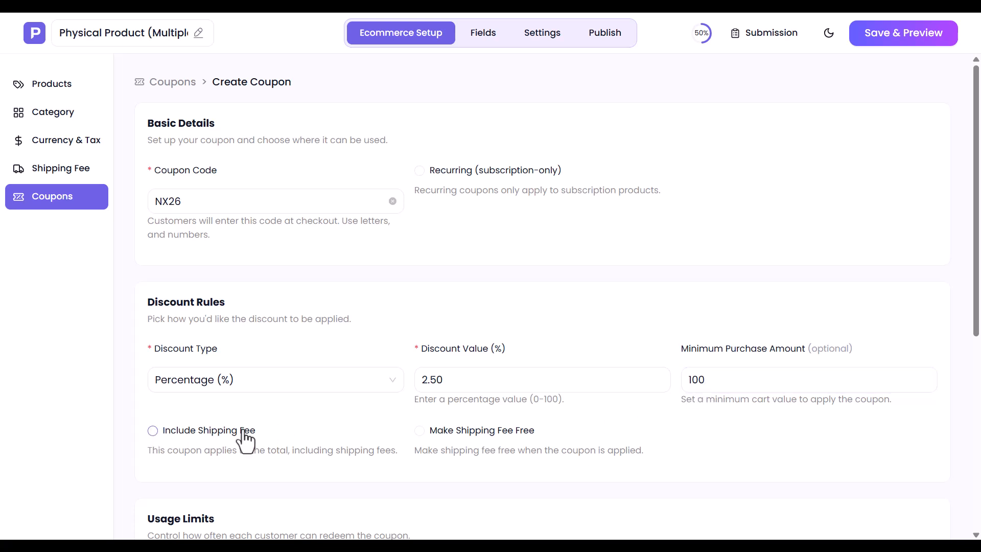
click(427, 438)
scroll(427, 445, down, 6)
click(236, 254)
text(100)
click(429, 255)
text(1)
- Make the coupon valid from 2026-06-30 to 2026-07-11 and create it
click(214, 417)
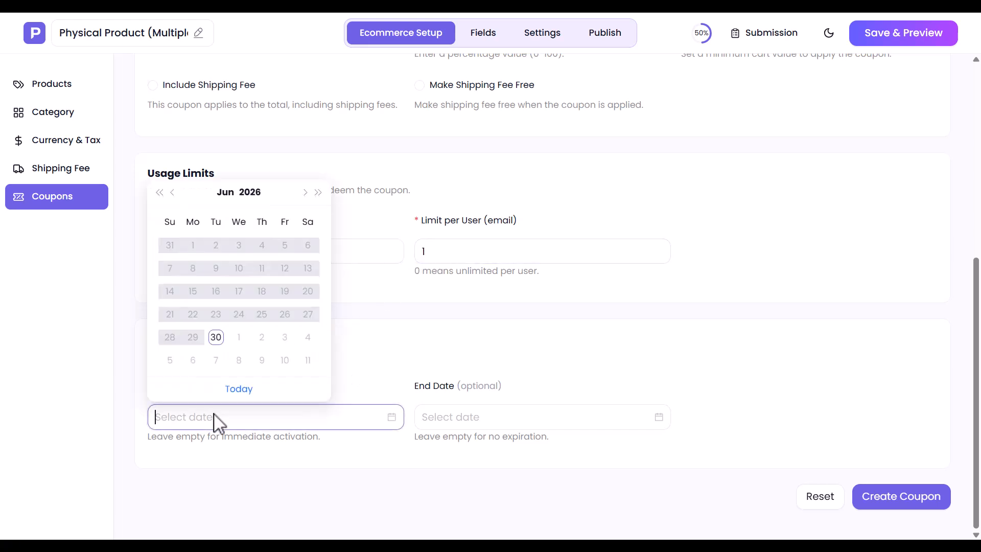
click(219, 338)
click(434, 418)
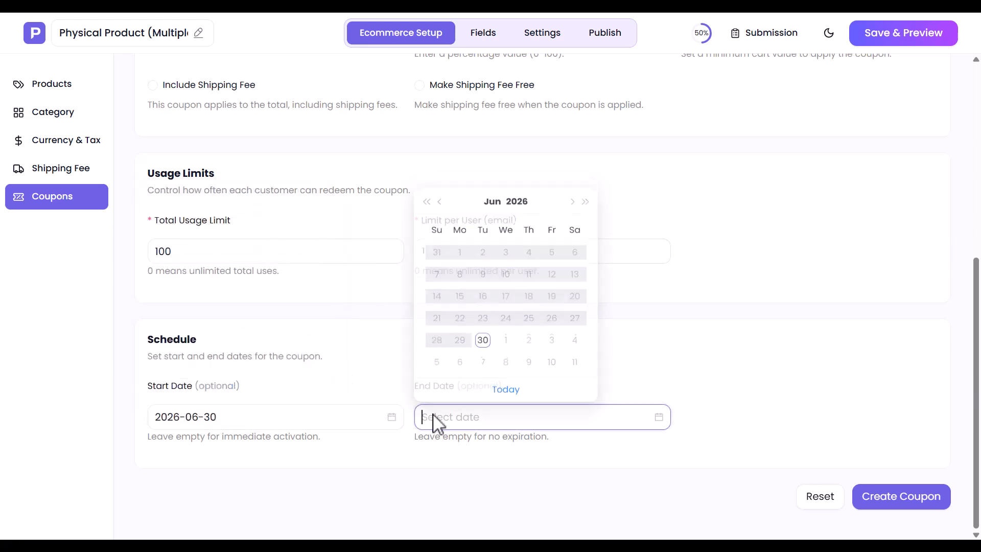
click(575, 360)
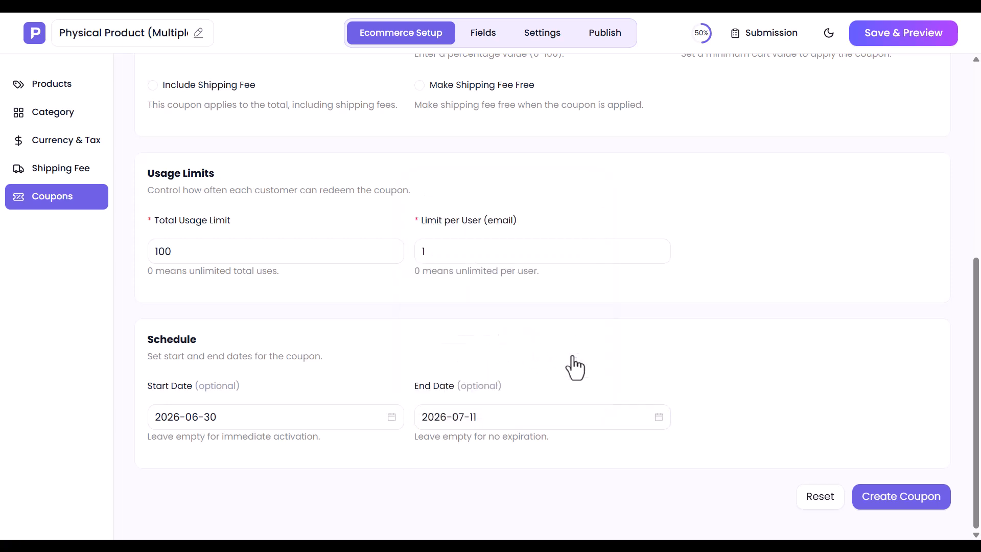
click(919, 510)
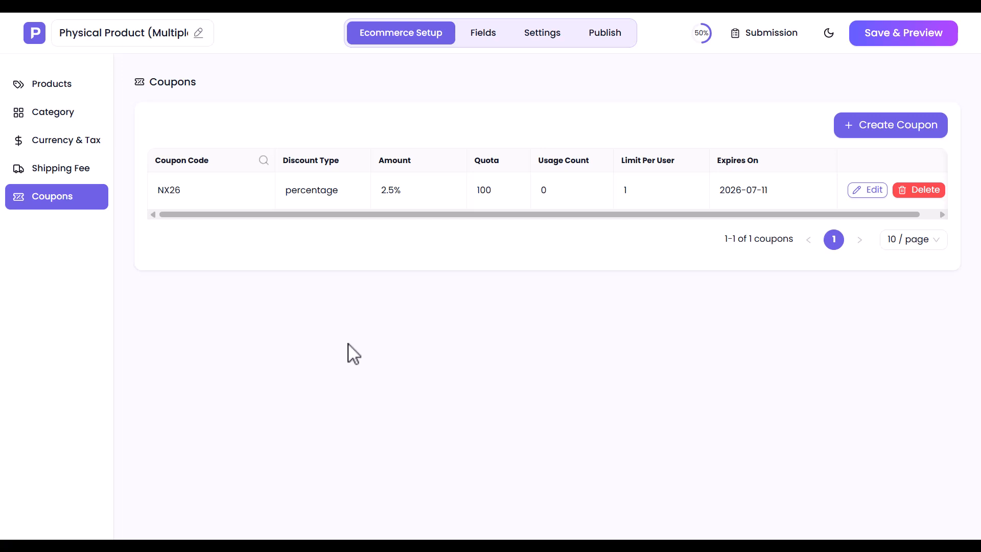
click(483, 34)
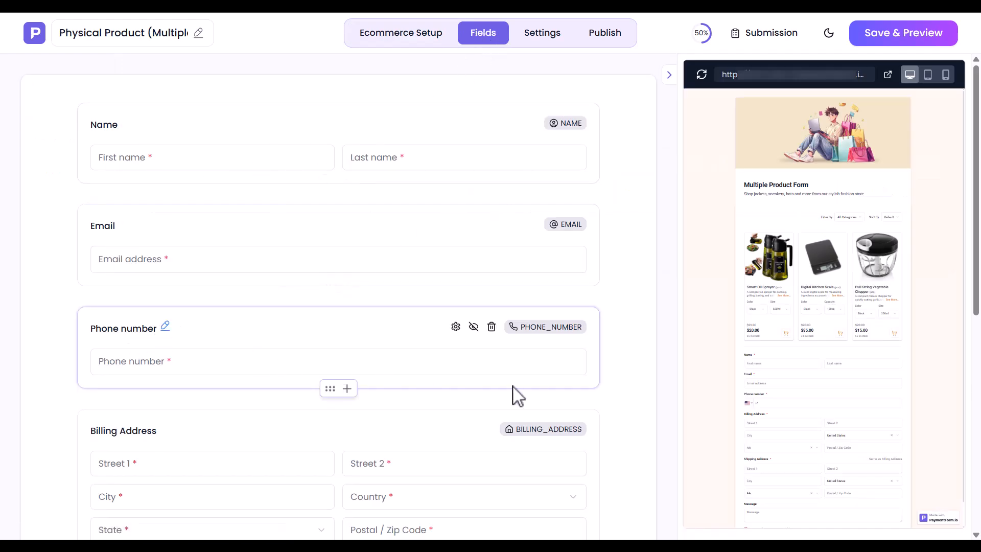
- Browse the addable field types and close the list without adding a field
scroll(391, 524, down, 1)
scroll(391, 523, down, 7)
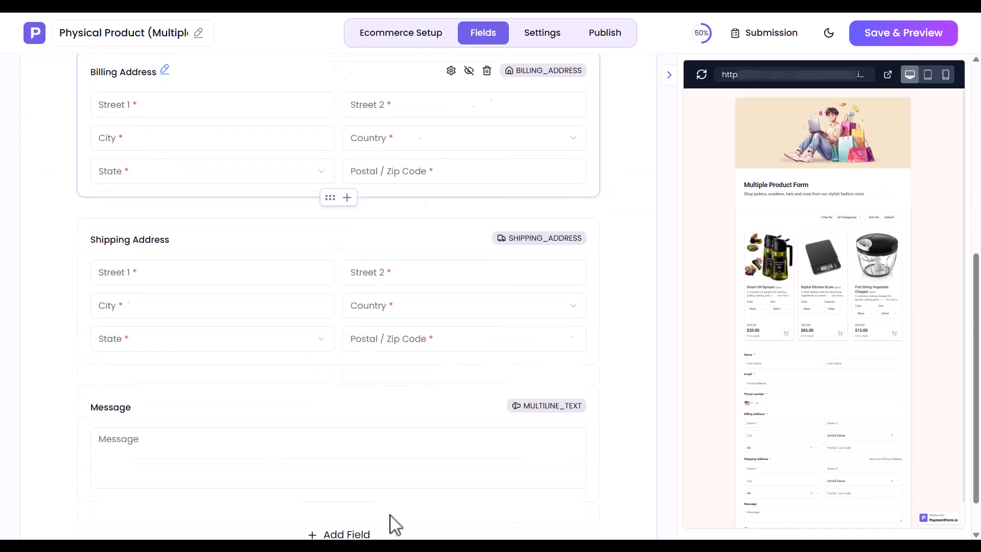
click(351, 484)
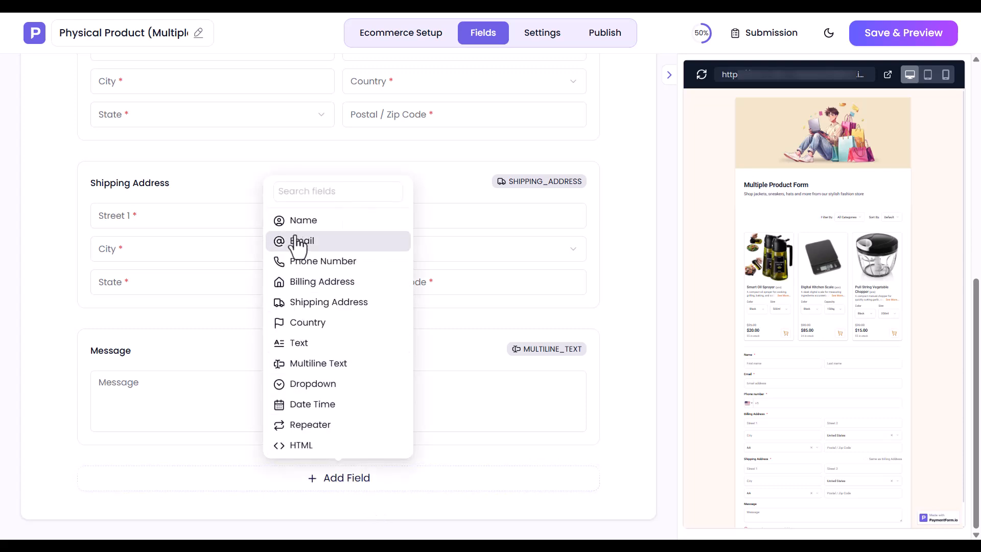
drag(353, 447, 419, 483)
click(422, 493)
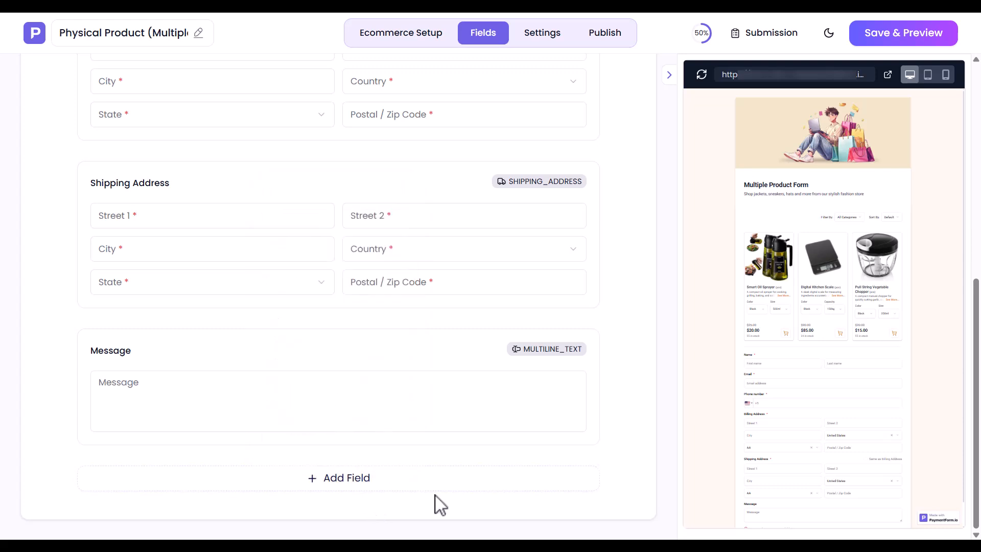
- Rename the Message field to Note and set its placeholder to Note
click(145, 351)
text(Note)
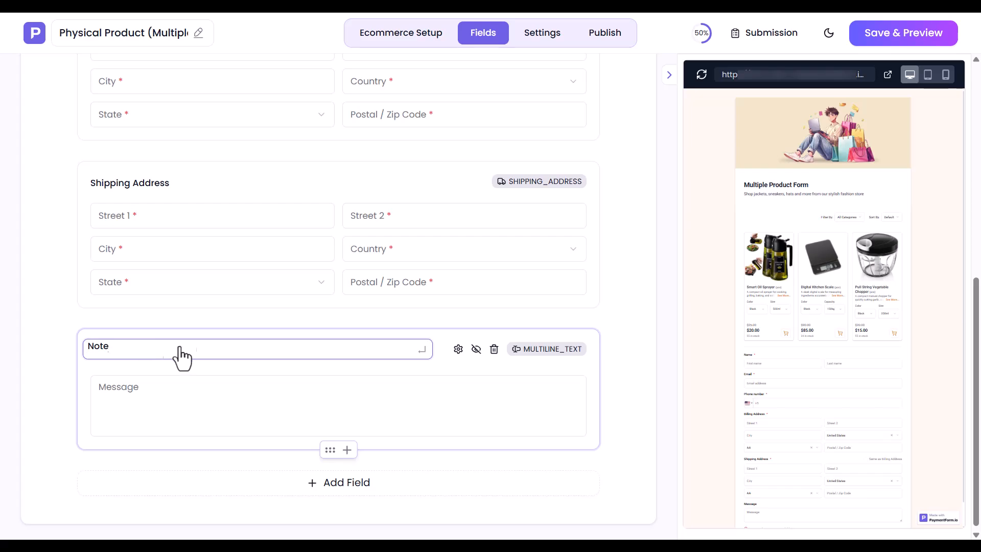
click(459, 350)
double_click(705, 133)
text(Note)
click(668, 32)
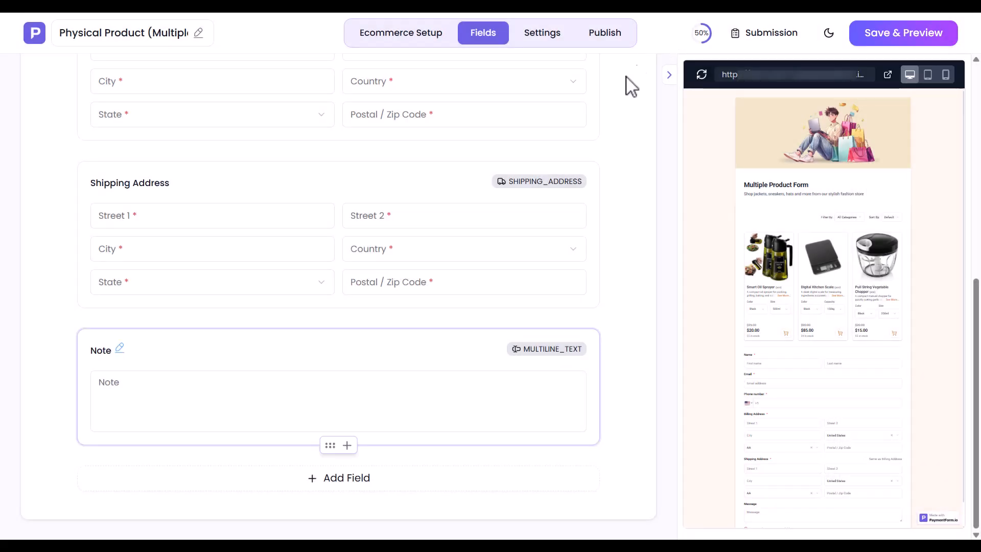
scroll(211, 421, up, 3)
scroll(211, 421, up, 4)
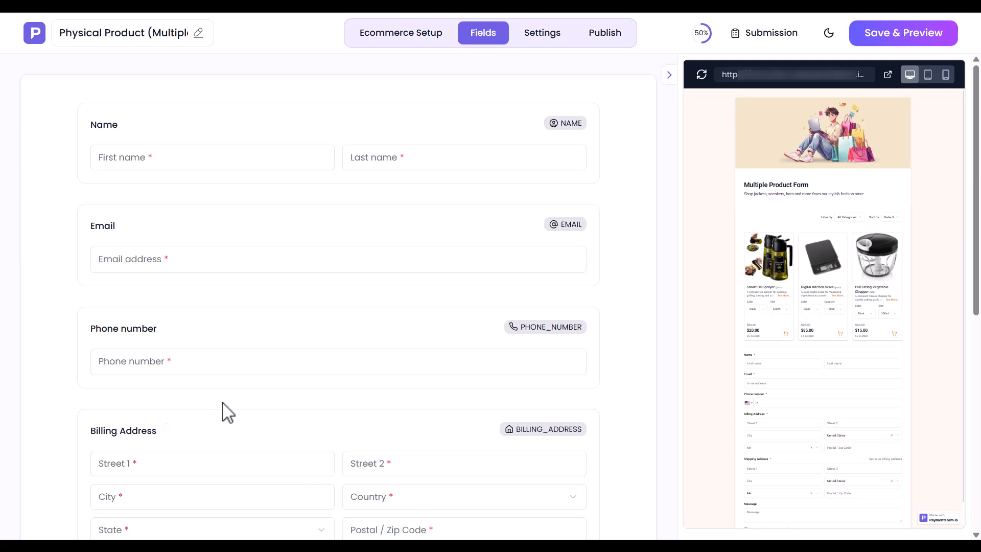
- Swap in the kitchen gadgets header banner and paste the new heading and description
click(551, 37)
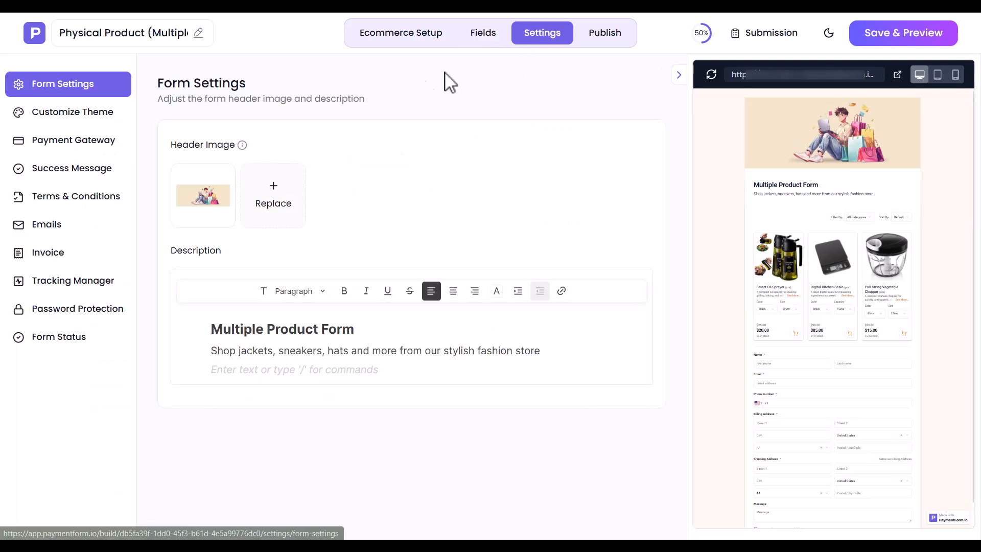
click(275, 201)
double_click(192, 185)
triple_click(291, 331)
text(Smart Kitchen Gadgets Order Form)
triple_click(317, 354)
text(Shop practical kitchen tools designed to make everyday cooking easier, cleaner, and faster. Choose your favorite gadgets, select product options, add your delivery details, and complete your order online.)
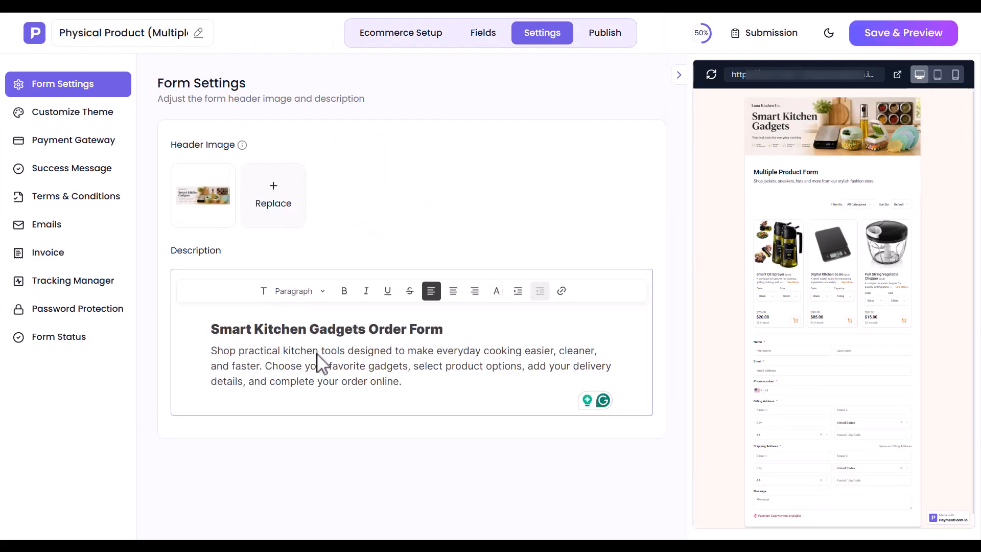
- Set the theme font family to Poppins, leaving background and accent colours unchanged
click(74, 121)
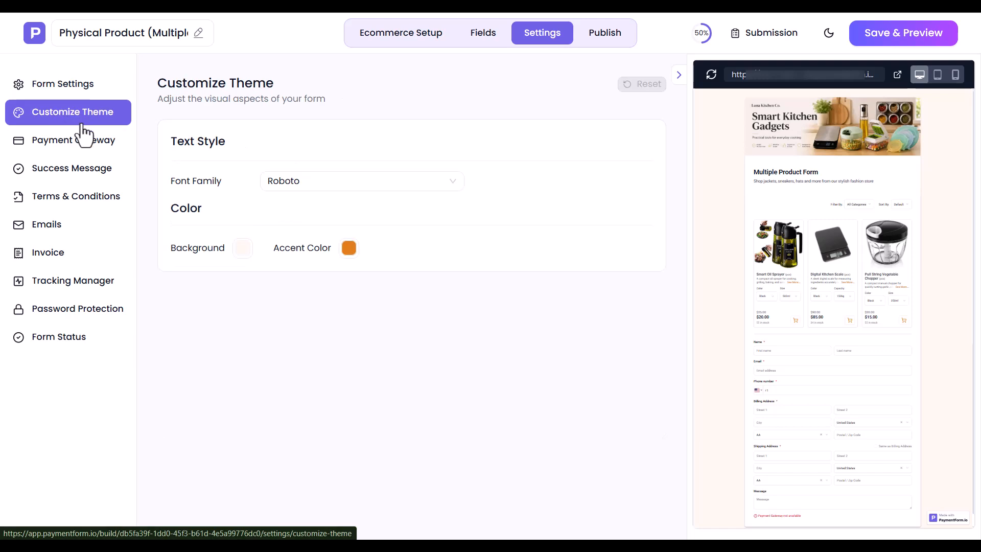
click(296, 184)
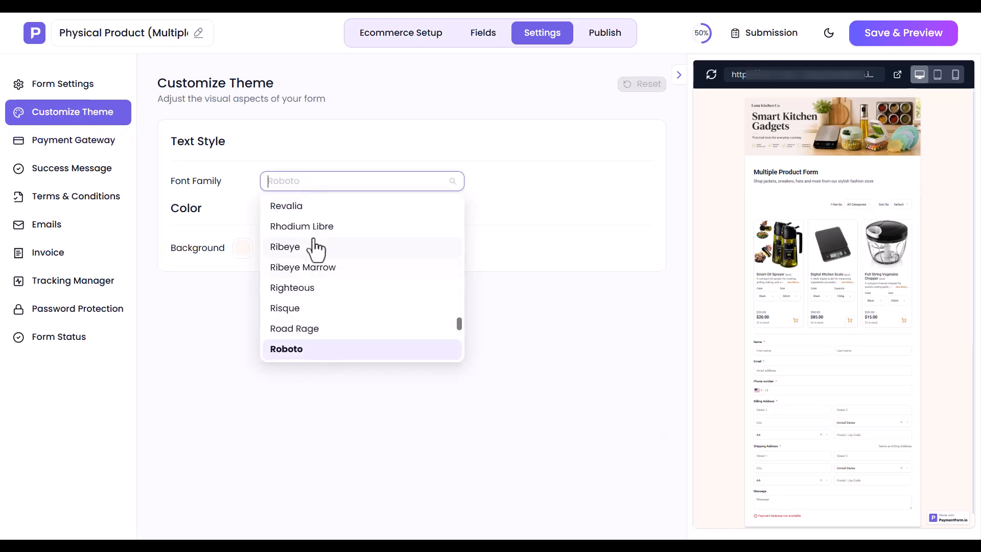
text(poppi)
click(301, 207)
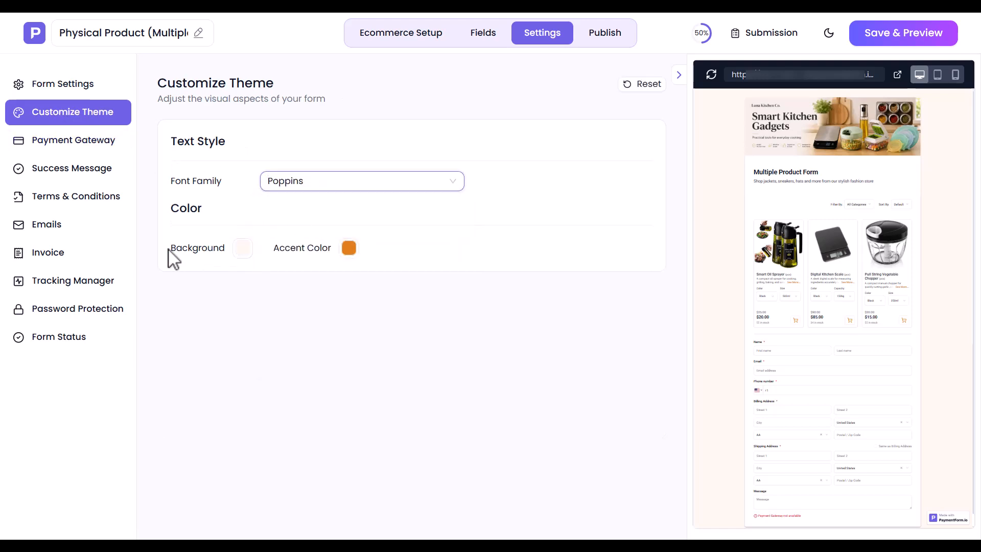
click(241, 252)
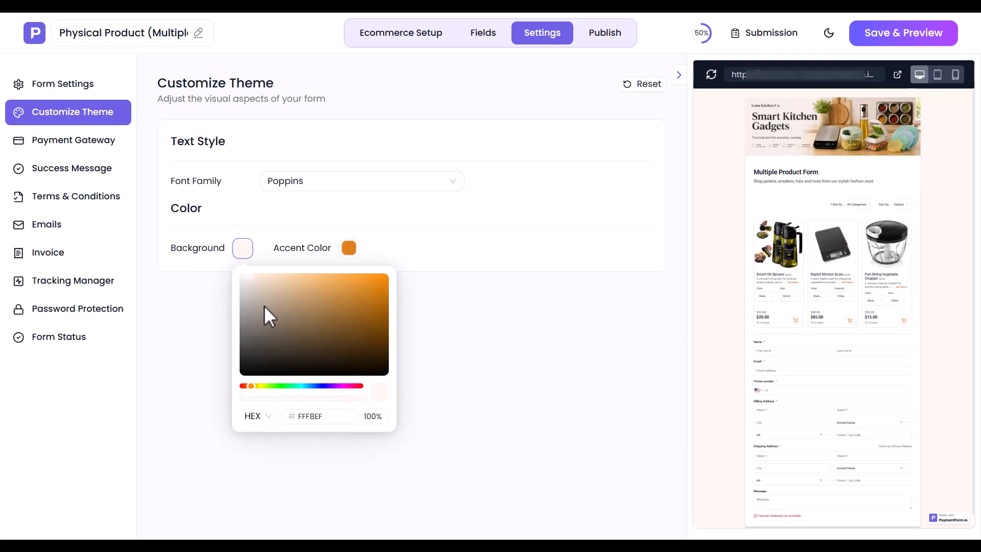
click(274, 261)
click(348, 248)
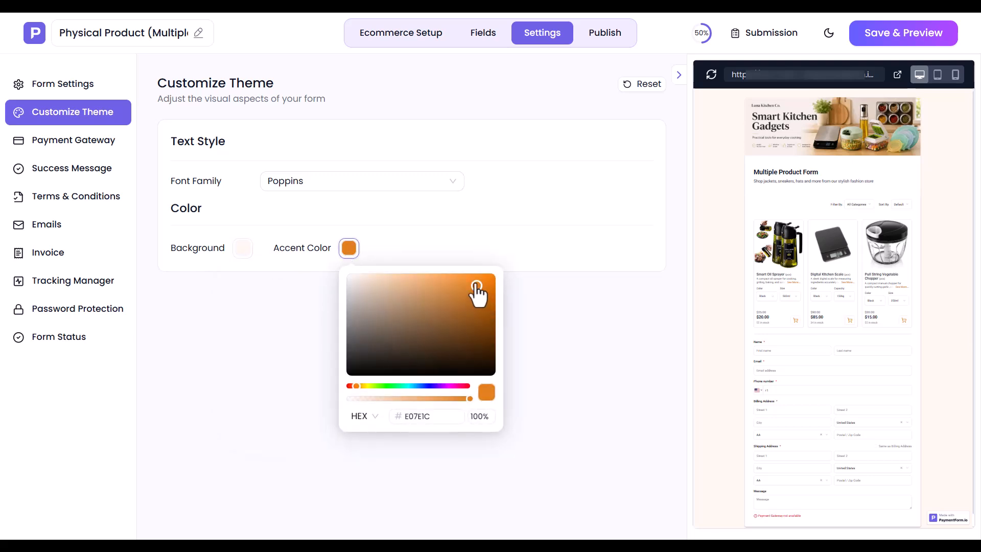
click(349, 247)
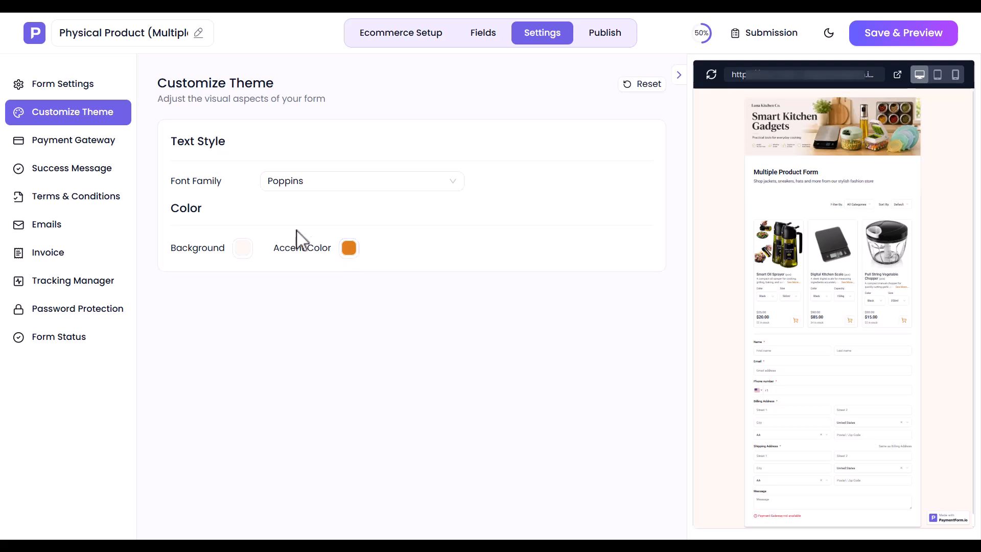
click(38, 148)
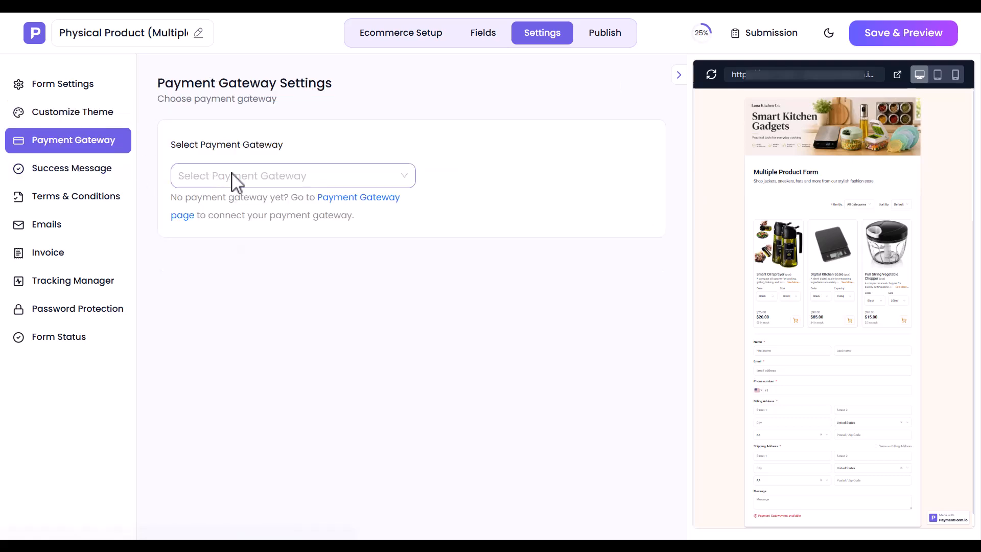
- View the gateway integrations: Stripe, PayPal, Razorpay, Mollie, and Square (plan required)
click(262, 176)
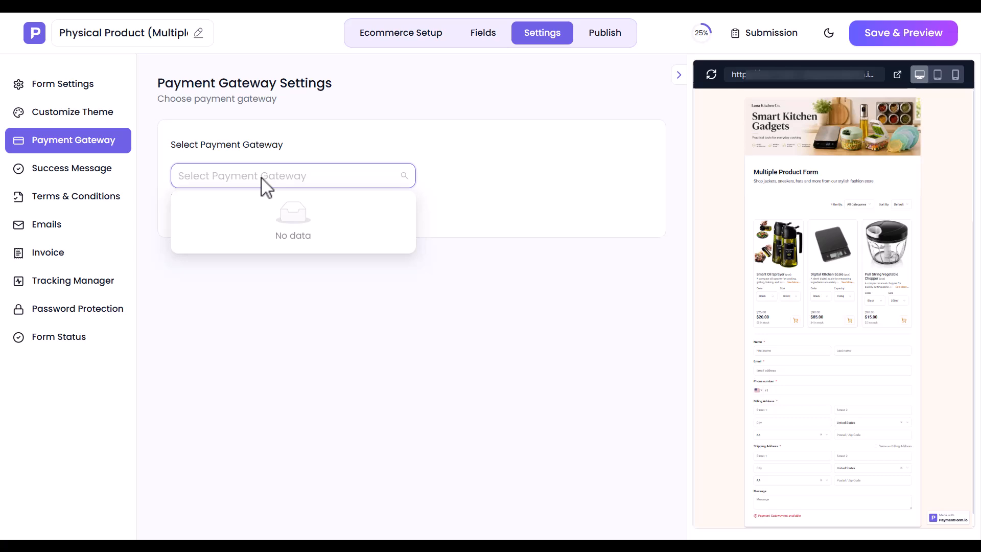
click(387, 197)
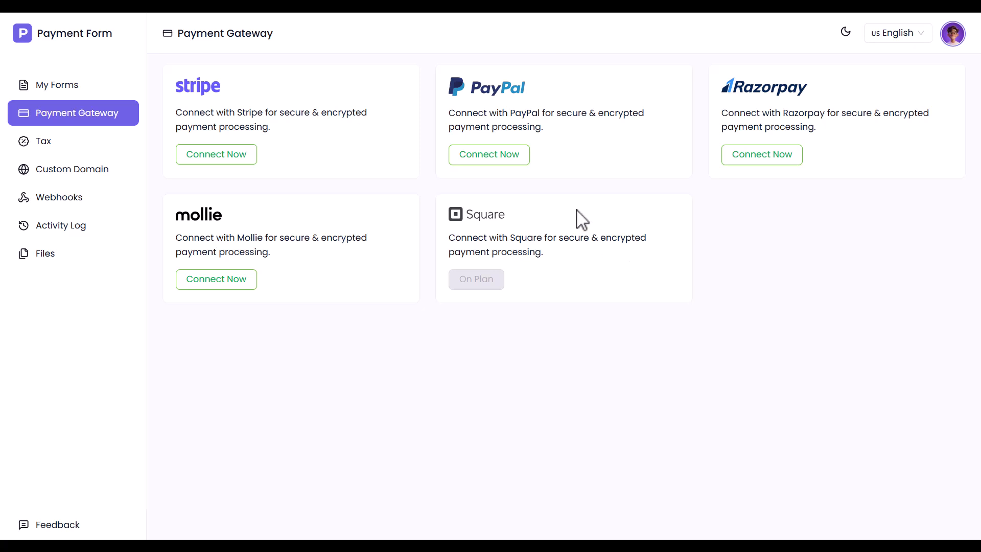
- Begin a Sandbox PayPal connection named 'PayPal Connection' and move to its Client Id field
click(509, 159)
click(393, 144)
text(PayPal Connection)
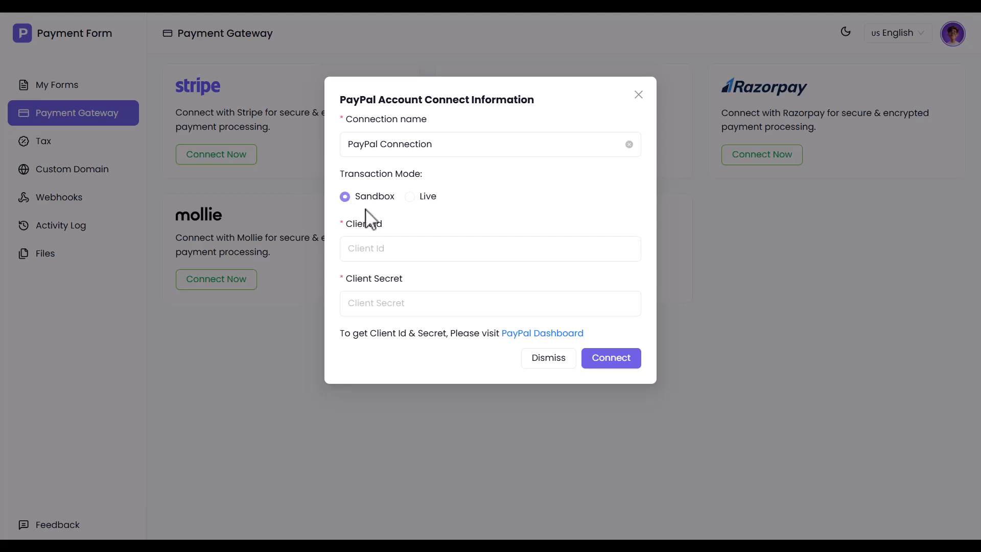
click(415, 253)
- Create a sandbox REST API app named 'Test Payment' in the PayPal developer dashboard
click(542, 335)
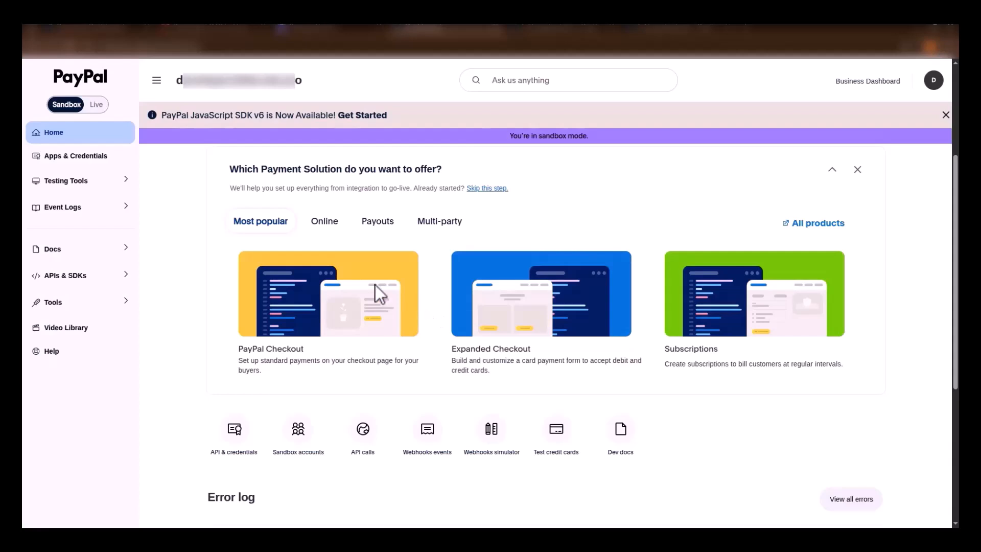
click(54, 159)
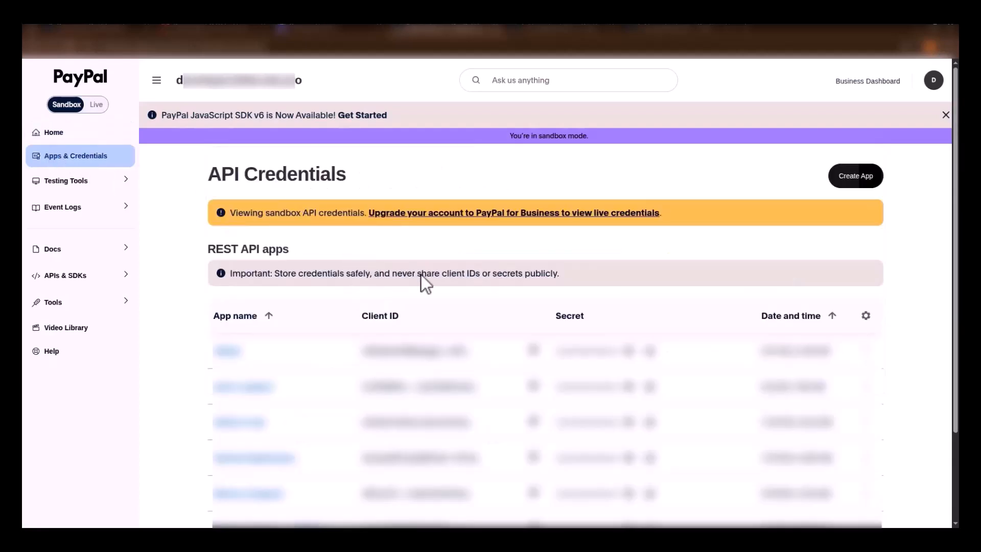
click(844, 179)
click(428, 145)
text(Test Payment)
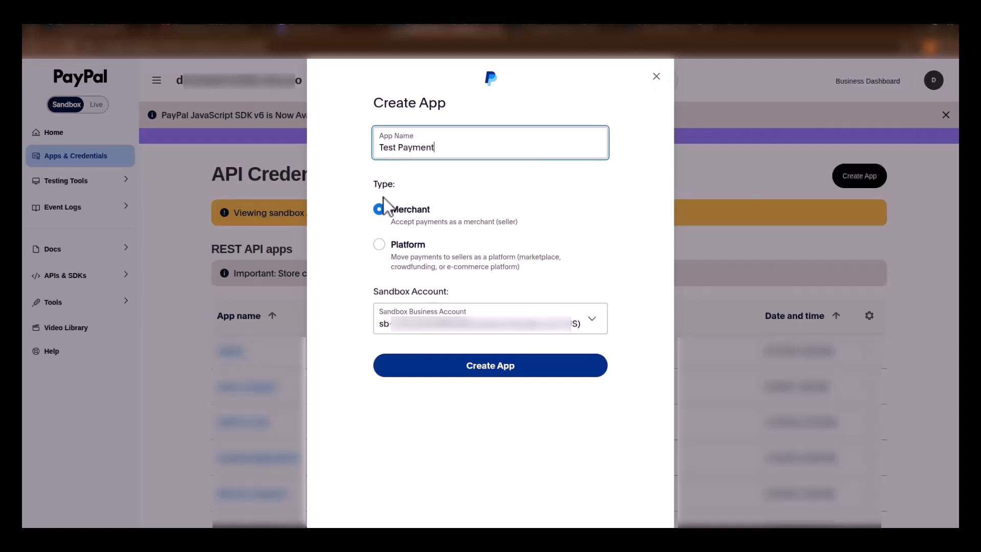
click(470, 365)
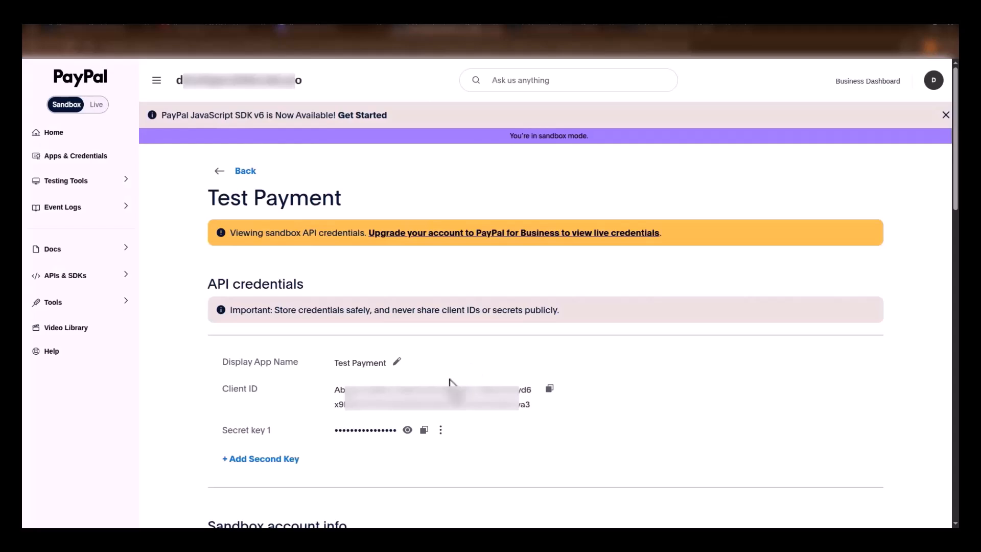
- Copy the app's client ID and secret into the PayPal connection and connect it
click(550, 389)
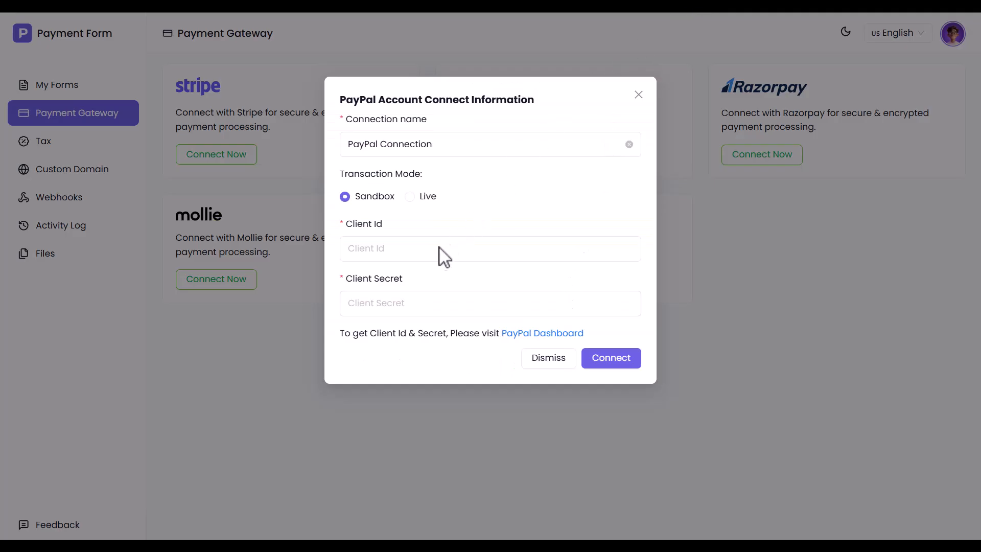
click(438, 254)
key(ctrl+v)
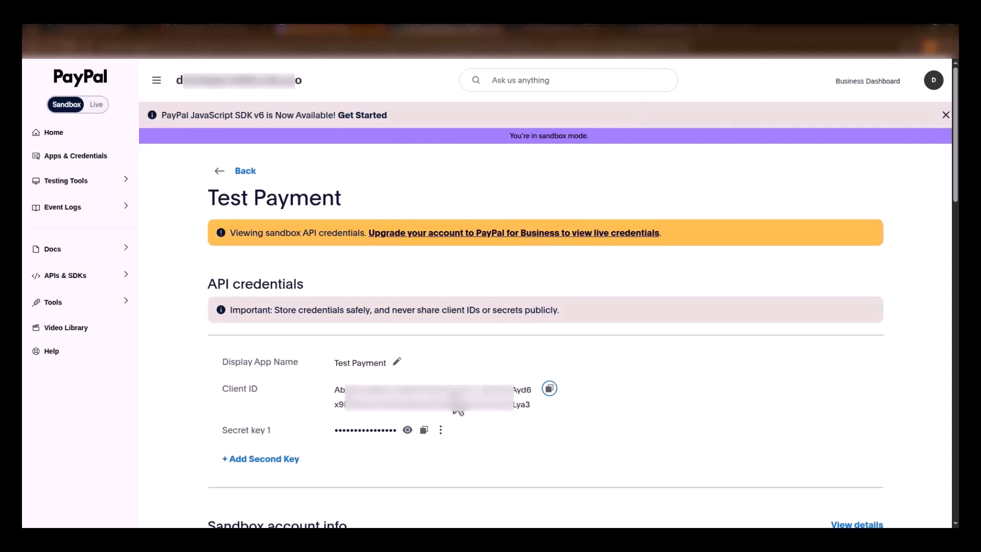
click(407, 430)
click(572, 431)
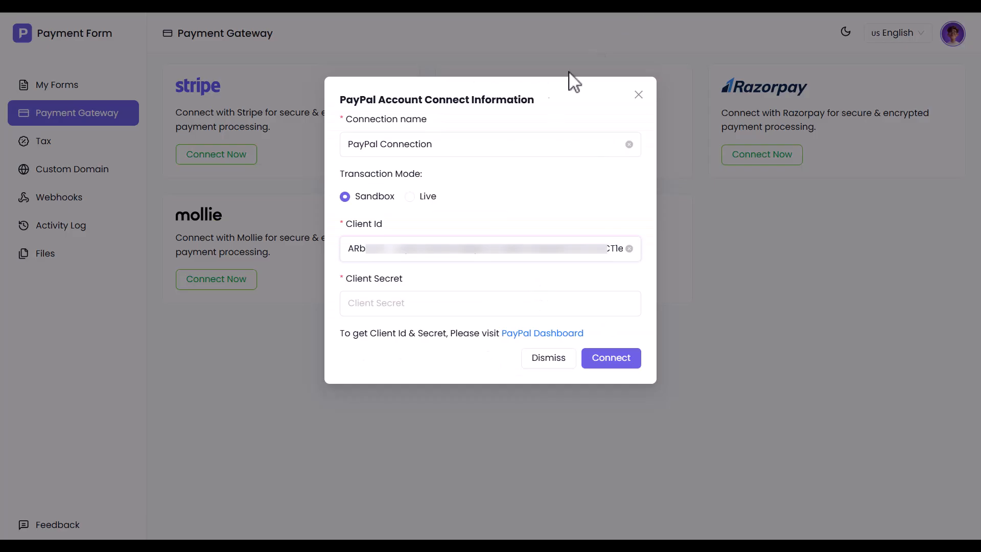
click(435, 305)
key(ctrl+v)
click(611, 356)
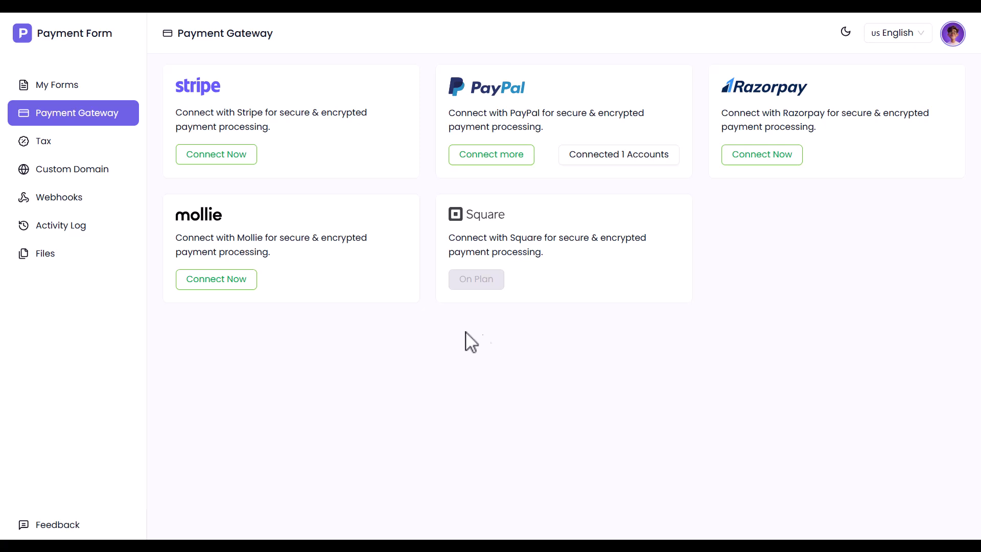
- Name a new Mollie connection 'Mollie Connection' and open the Mollie dashboard login for an API key
click(212, 284)
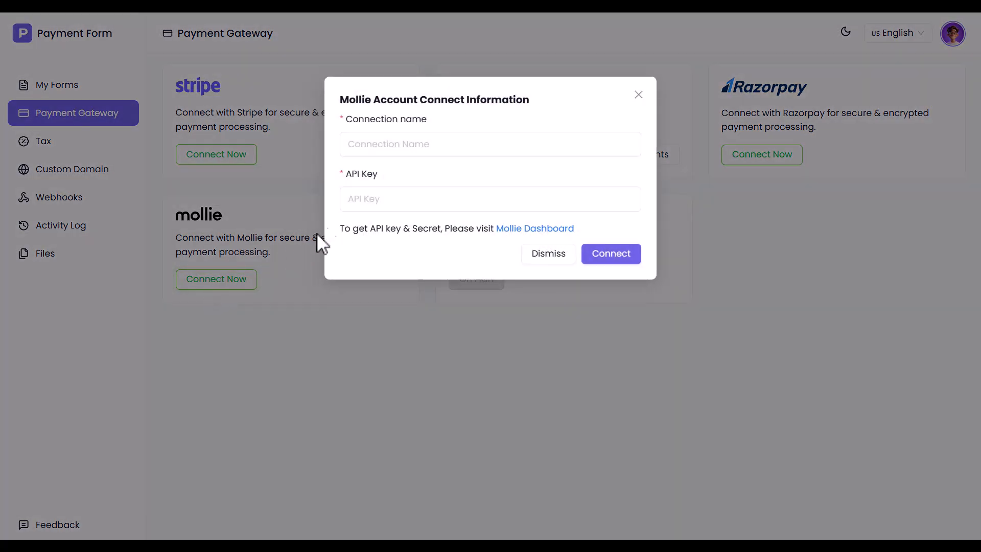
click(442, 146)
key(ctrl+v)
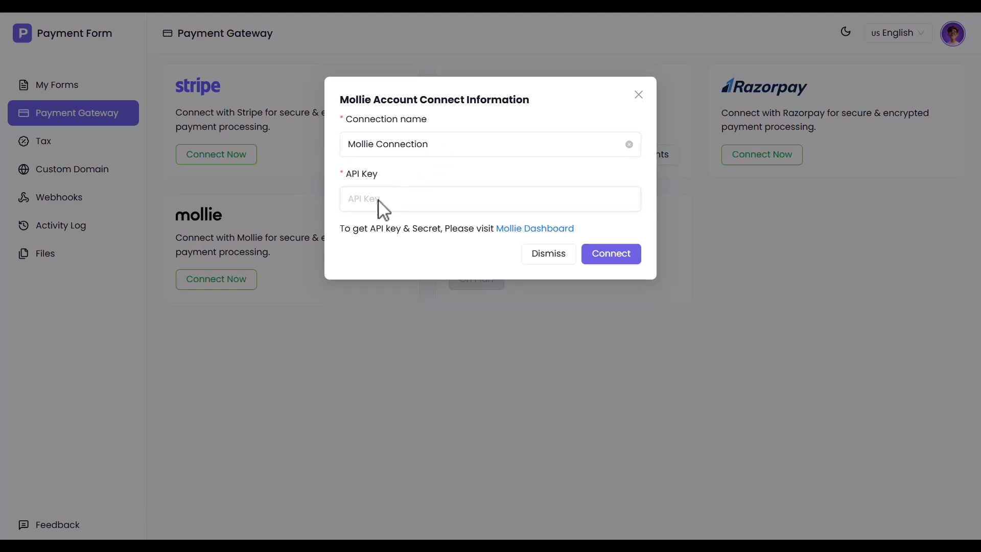
click(529, 230)
- Sign in to the Mollie Dashboard with the account e-mail and password, staying logged in
key(ctrl+v)
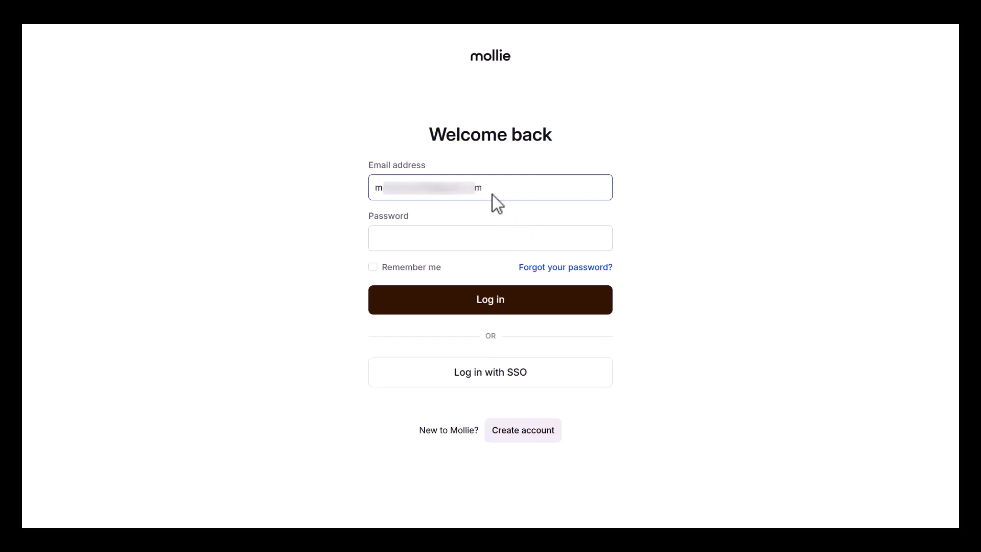
click(455, 225)
key(ctrl+v)
click(372, 267)
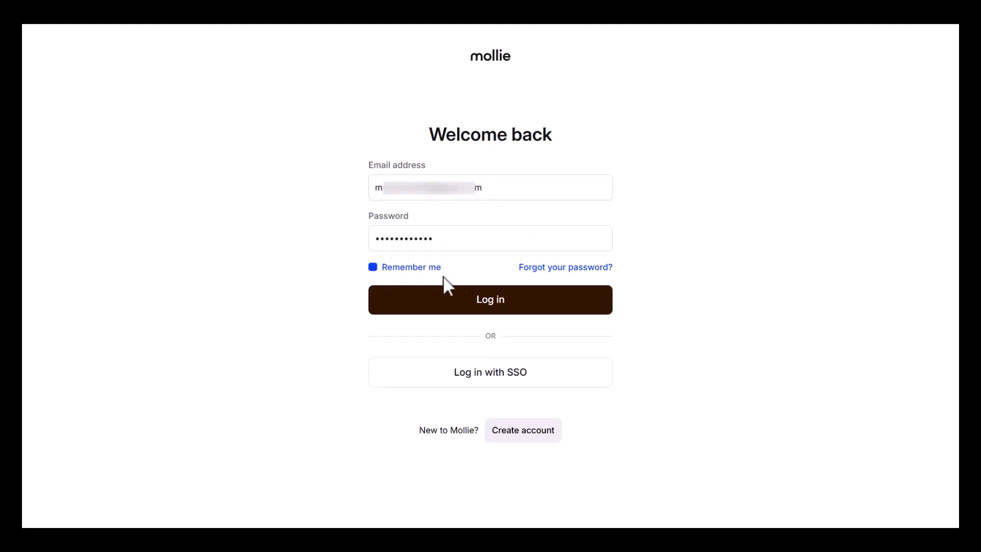
click(439, 300)
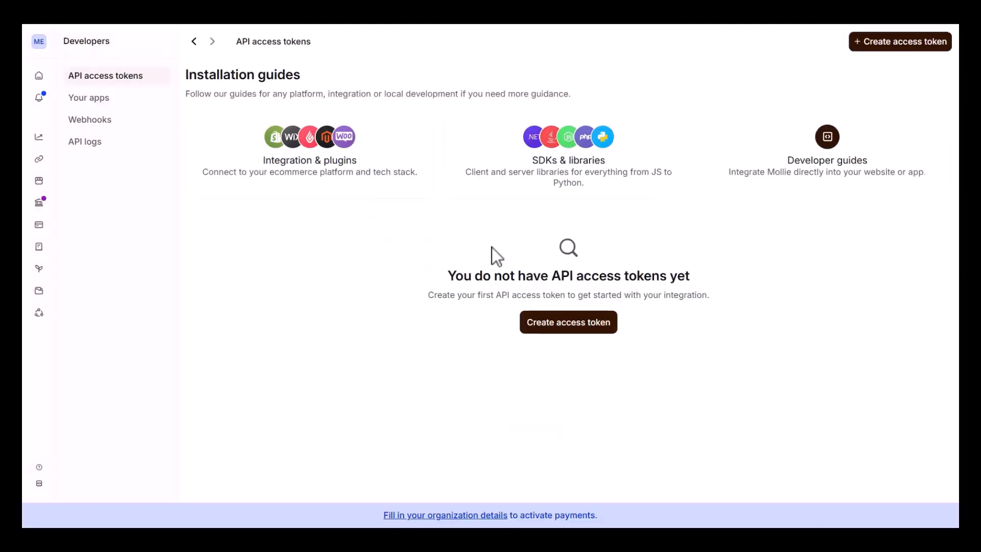
- Create a new access token described 'Test' for the Test profile
click(579, 324)
click(379, 124)
text(Test)
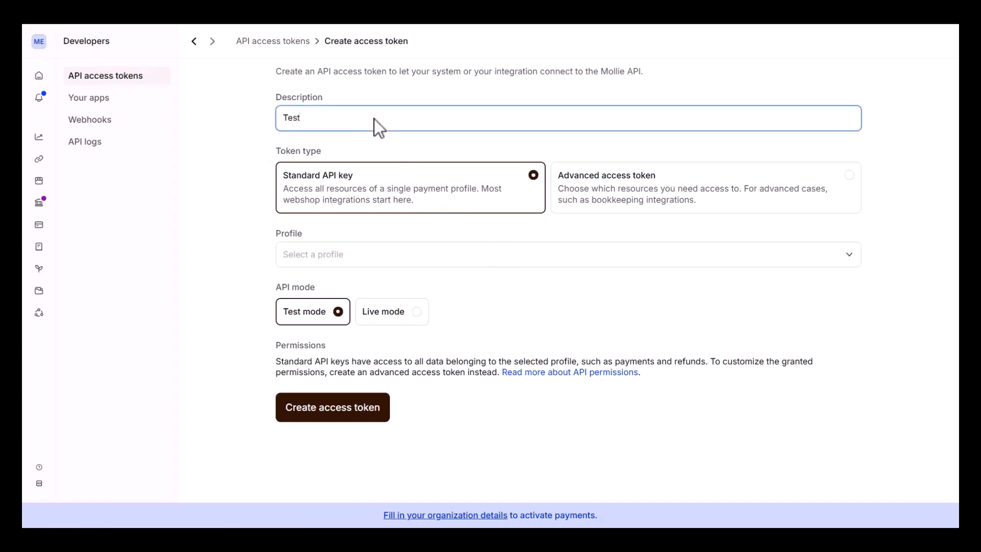
click(329, 255)
click(317, 287)
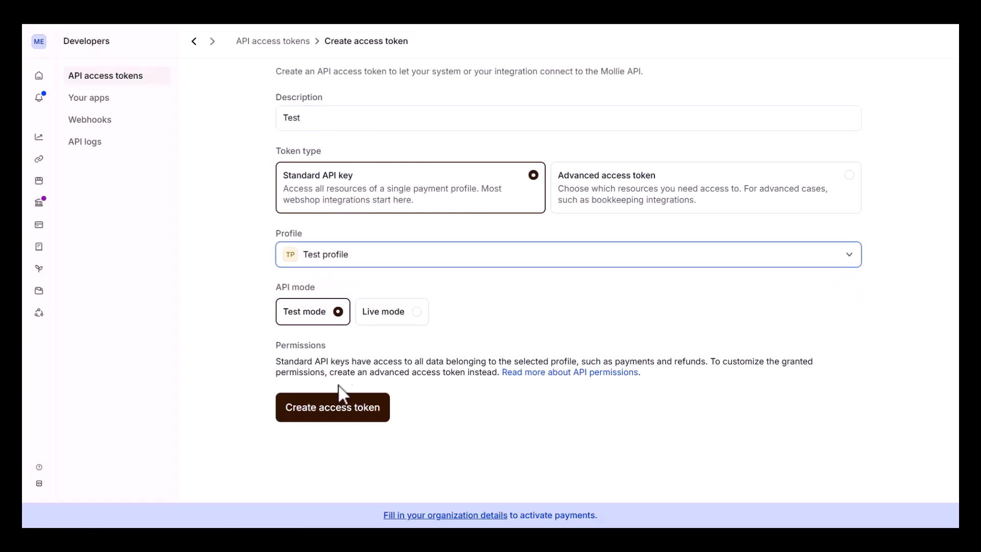
click(337, 407)
- Copy the new token into the Mollie connection's API Key field
click(424, 115)
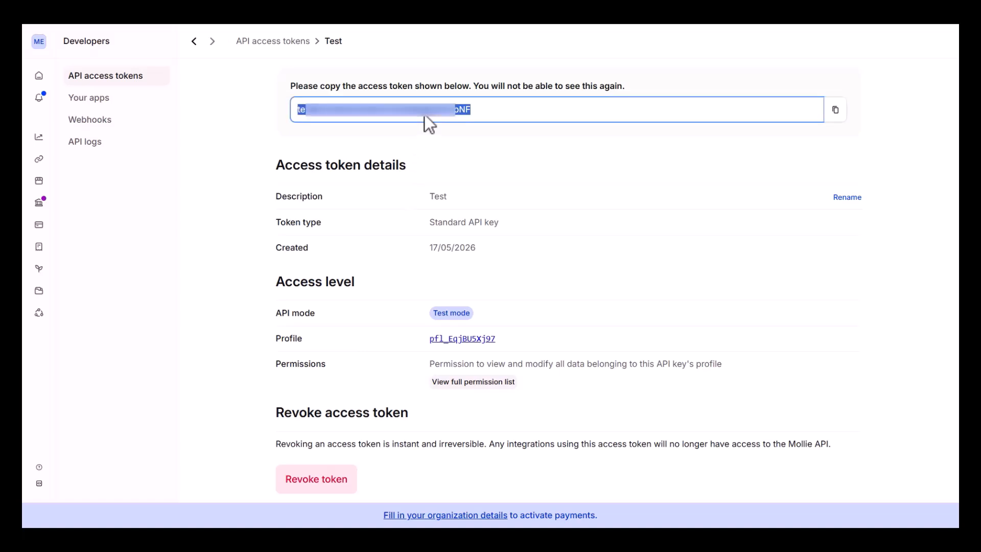
click(835, 110)
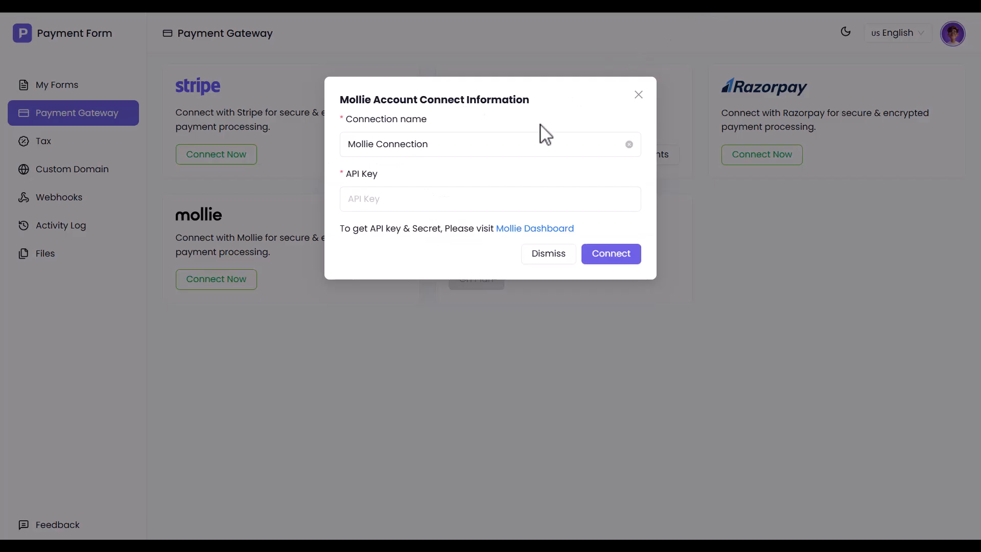
click(429, 200)
key(ctrl+v)
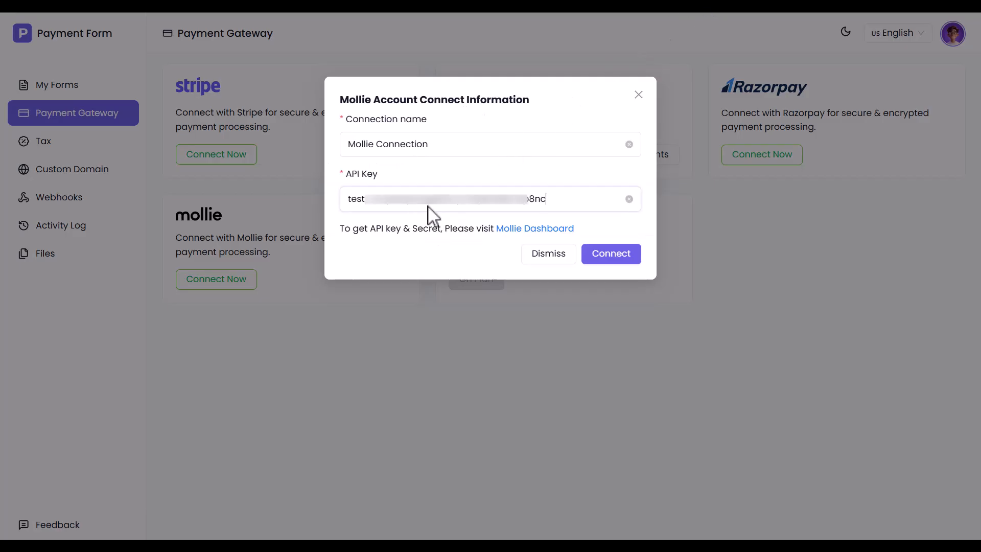
- Connect the Mollie account, then open the kitchen gadget form from My Forms
click(612, 258)
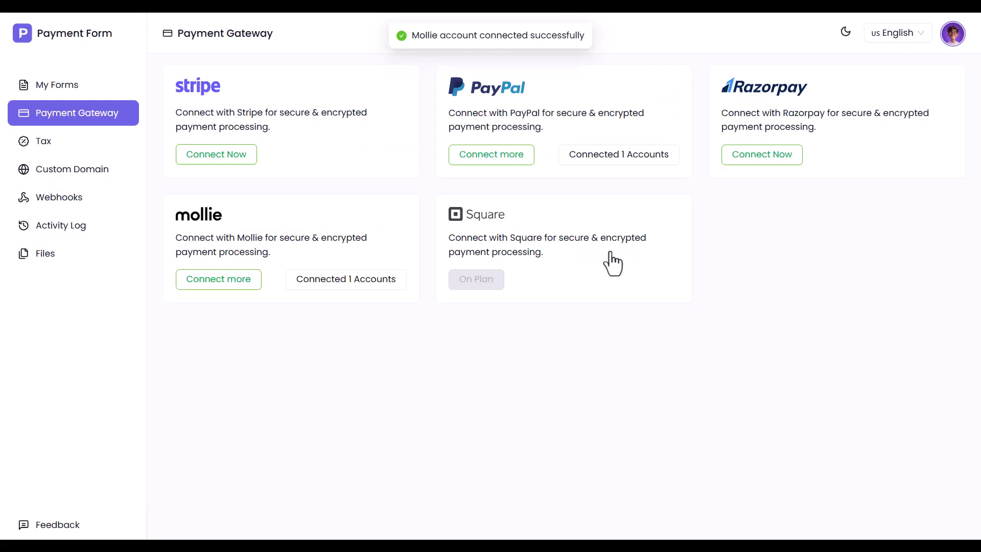
click(54, 87)
click(852, 147)
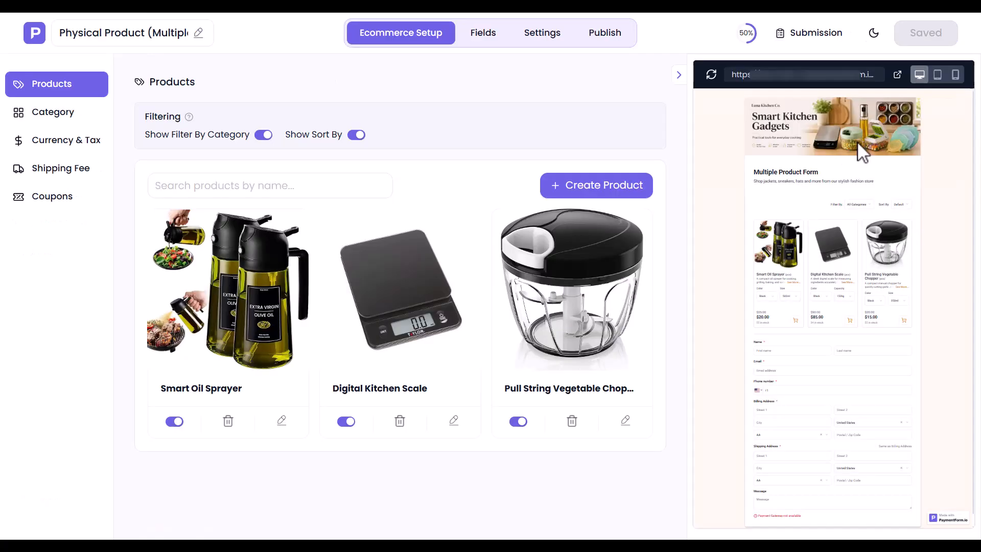
- Select Mollie Connection and PayPal Connection in the form's Payment Gateway settings
click(526, 34)
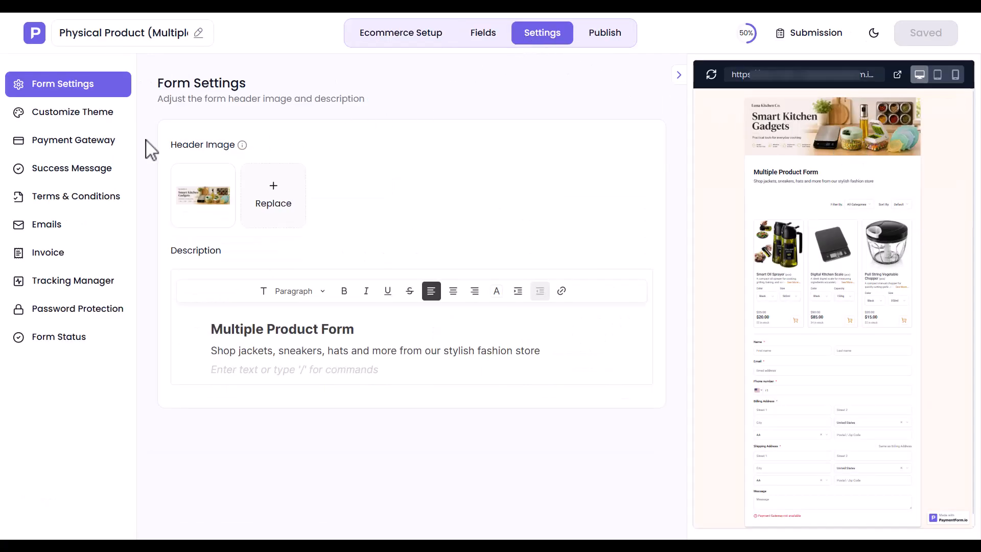
click(59, 141)
click(220, 177)
click(223, 203)
click(252, 223)
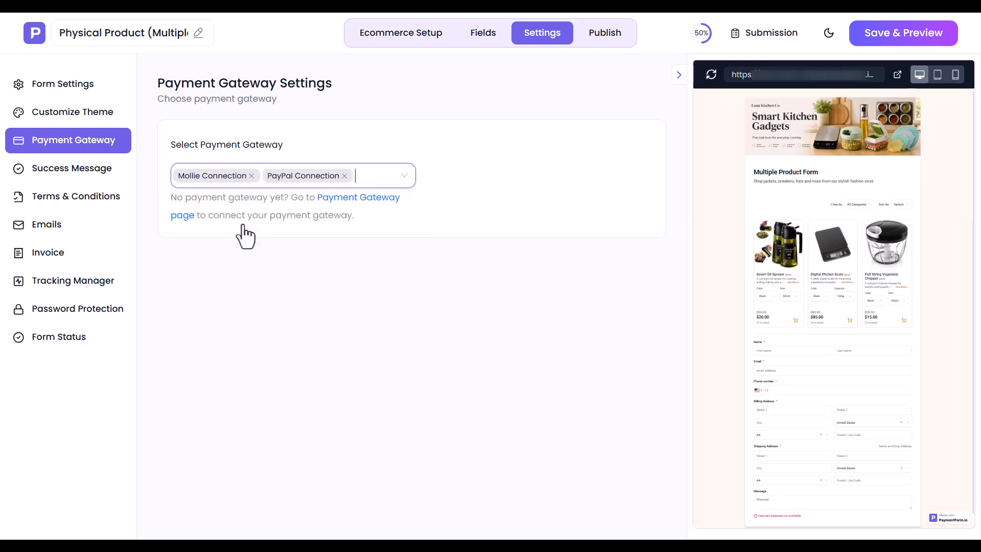
- Check the 'Thank You for your order!' message, then enable Terms & Conditions with the default label
click(42, 173)
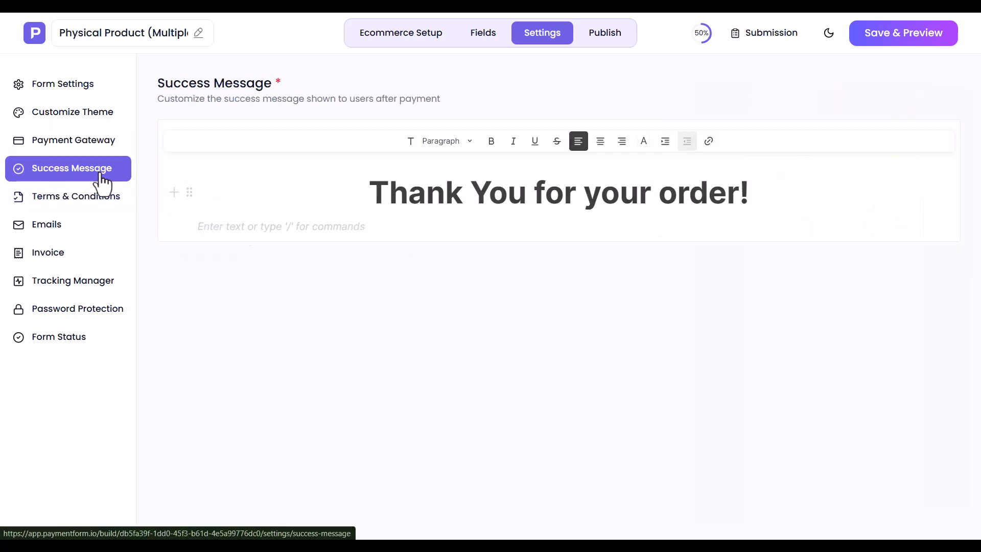
click(553, 199)
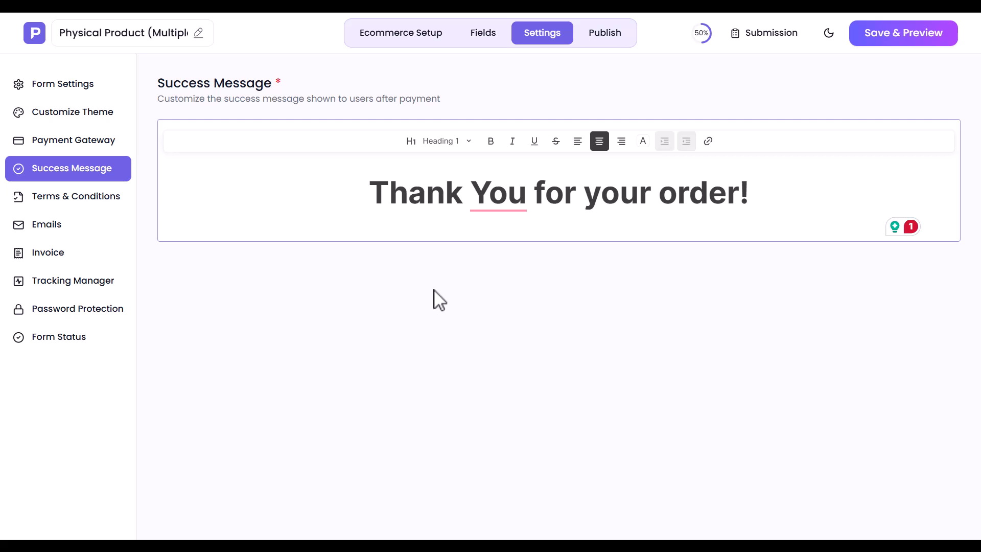
click(93, 205)
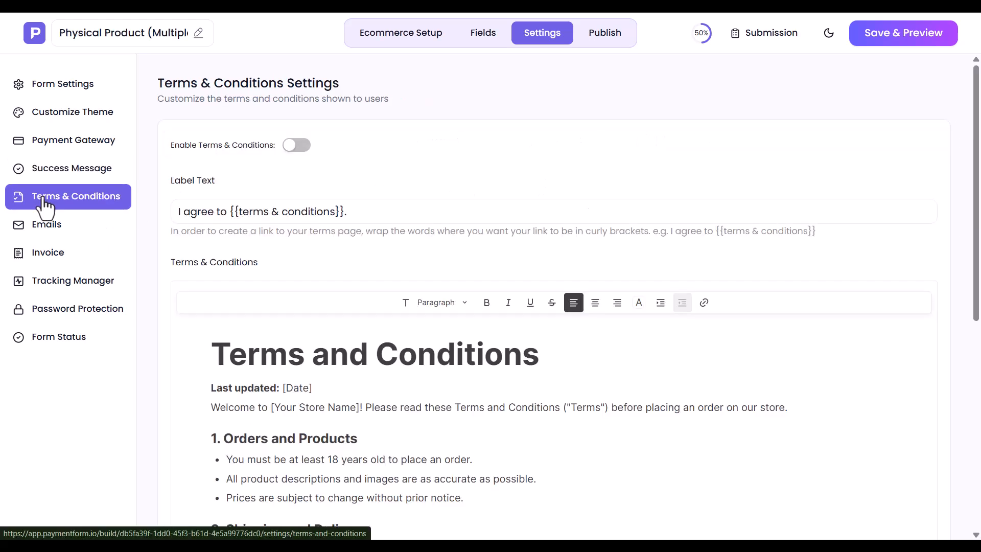
click(298, 146)
triple_click(257, 212)
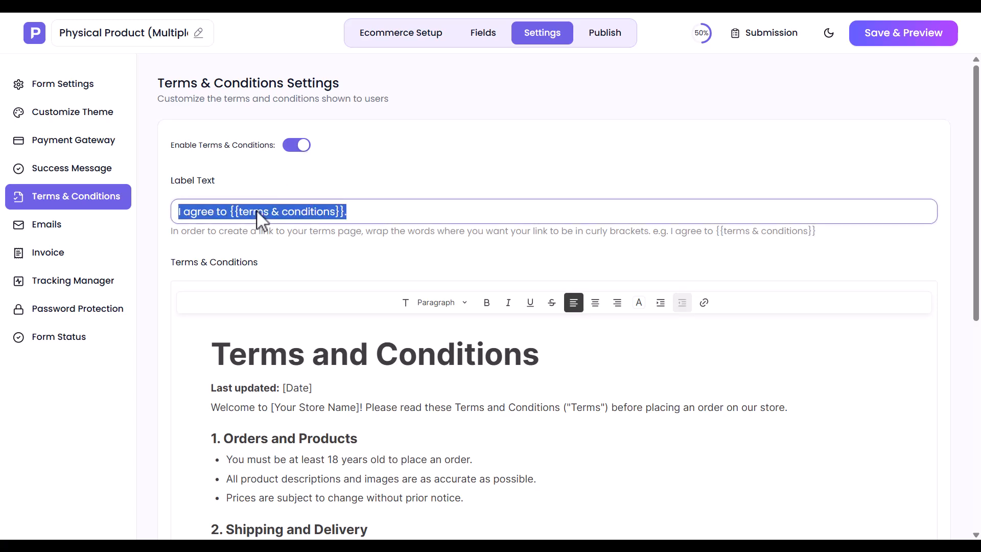
click(257, 211)
scroll(260, 220, down, 7)
scroll(260, 220, up, 5)
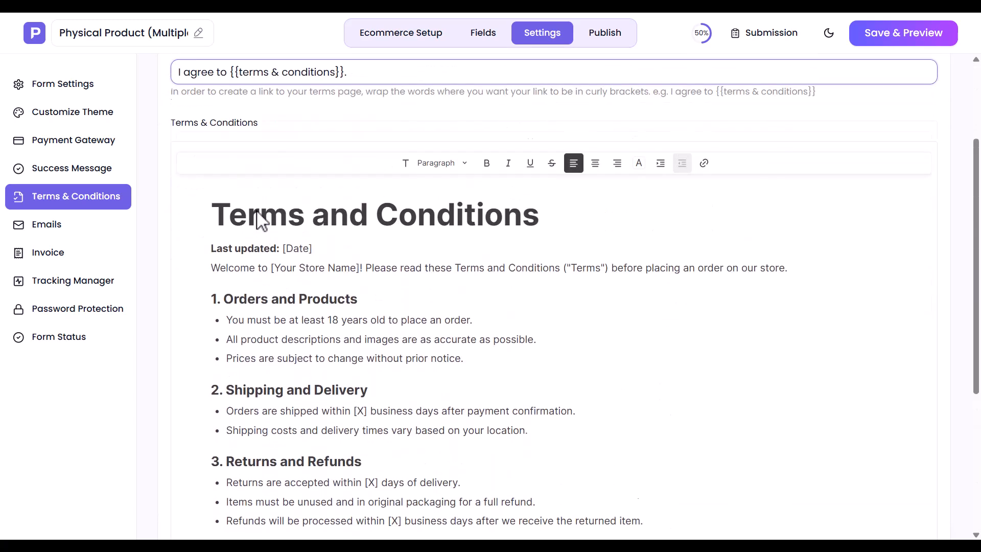
- Look over the admin notification and autoresponder email settings, then go to Invoice settings
click(56, 227)
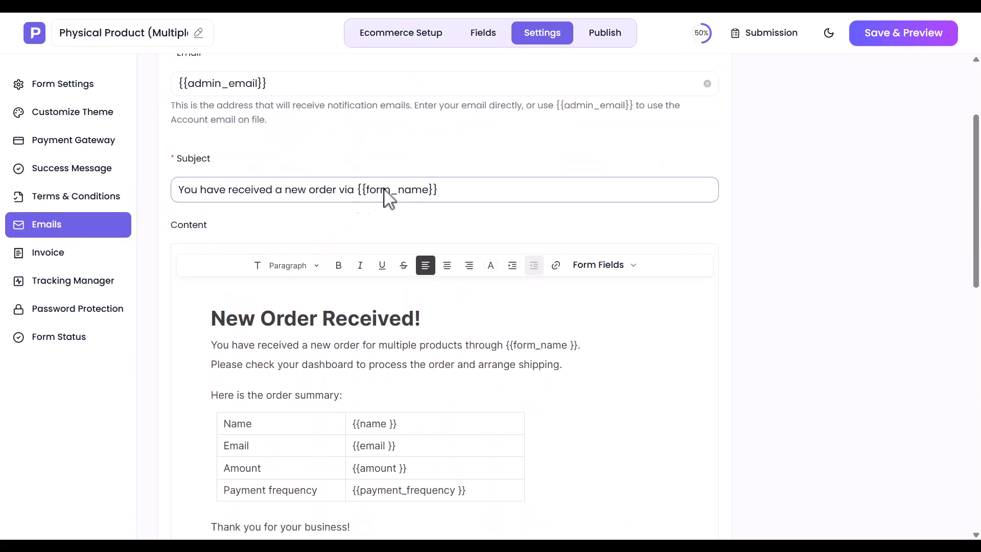
scroll(458, 173, up, 1)
scroll(458, 173, up, 2)
click(229, 221)
click(296, 340)
scroll(296, 341, down, 7)
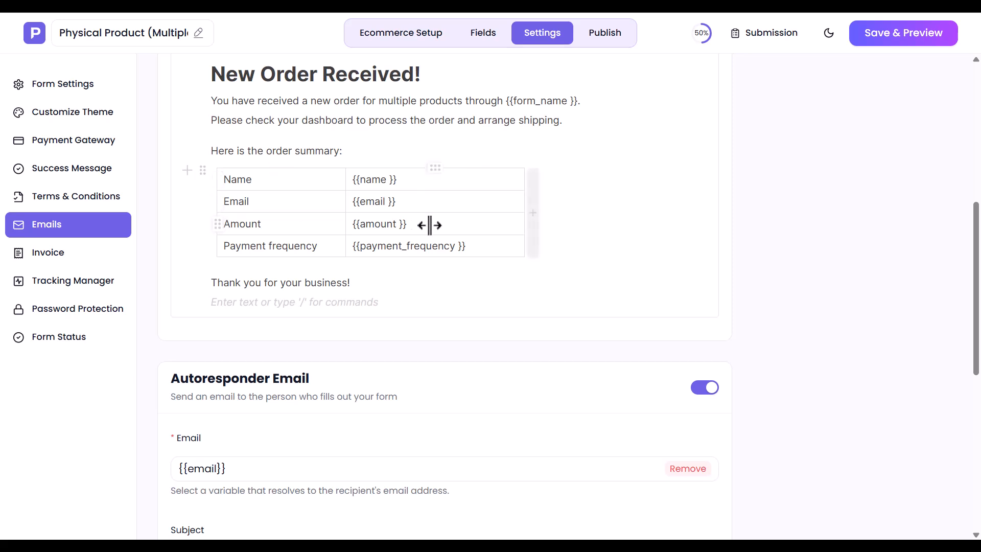
double_click(234, 469)
click(234, 469)
scroll(235, 472, down, 8)
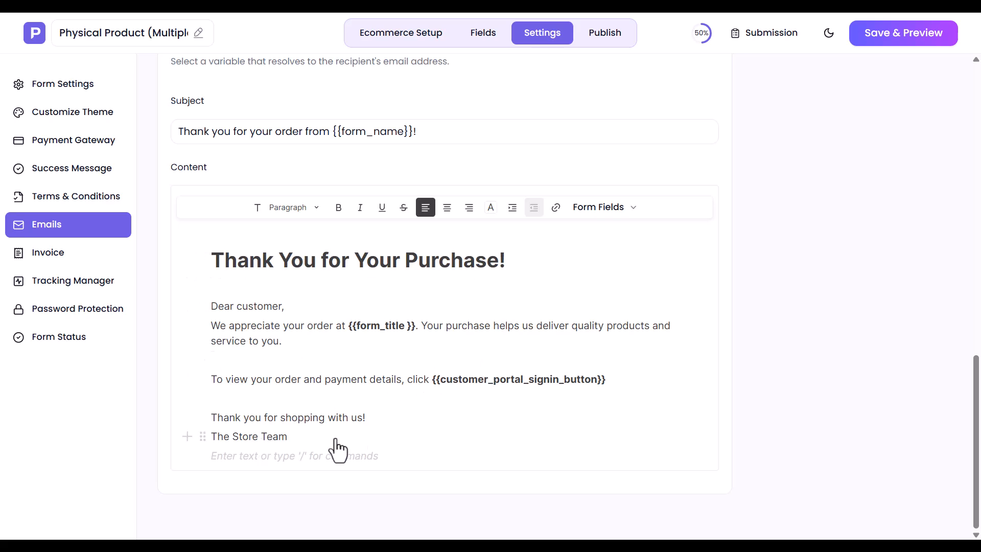
scroll(496, 475, up, 1)
scroll(494, 472, up, 9)
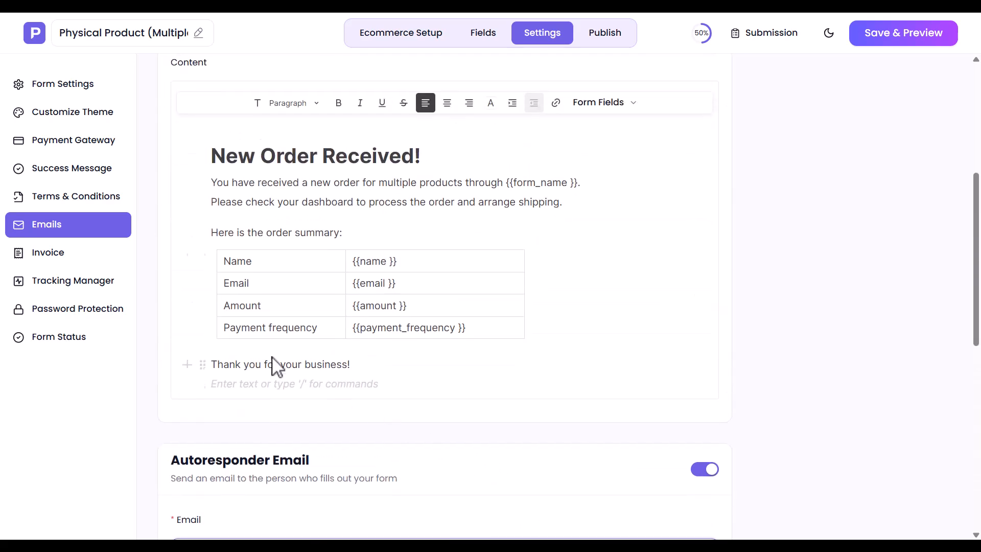
click(39, 254)
- Upload an image file as the invoice logo
scroll(297, 296, up, 5)
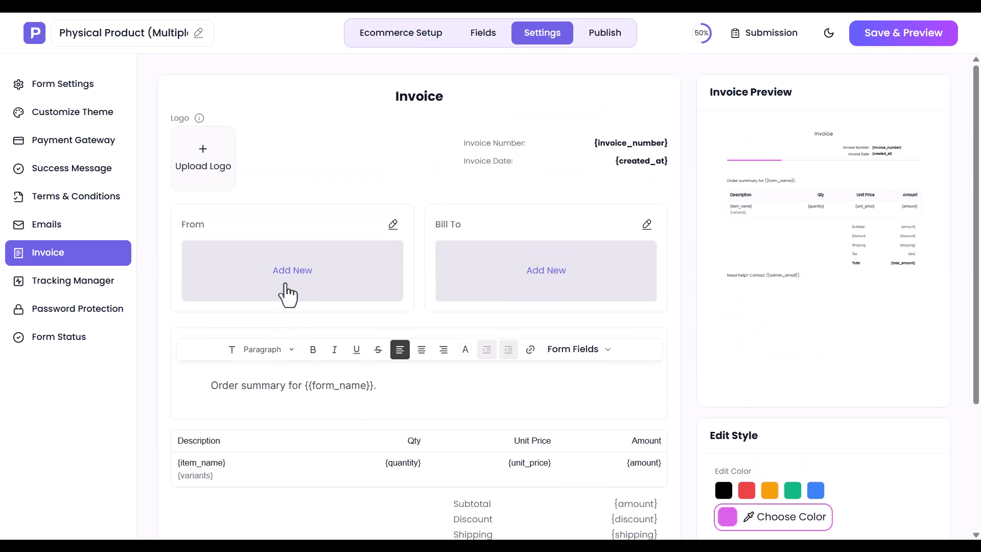
click(208, 161)
double_click(203, 146)
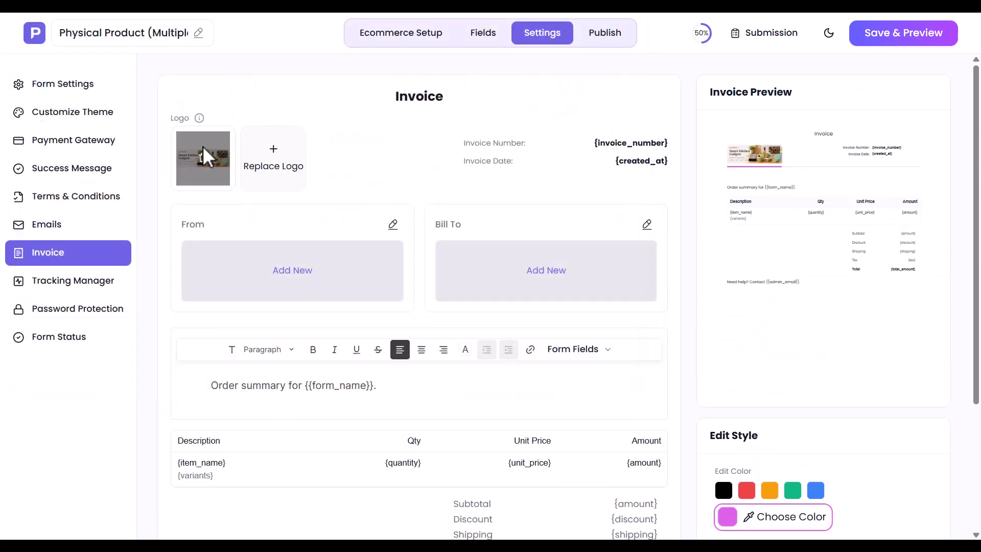
- Start the invoice's From details with the sender's name, e-mail and mobile number
click(305, 275)
click(552, 143)
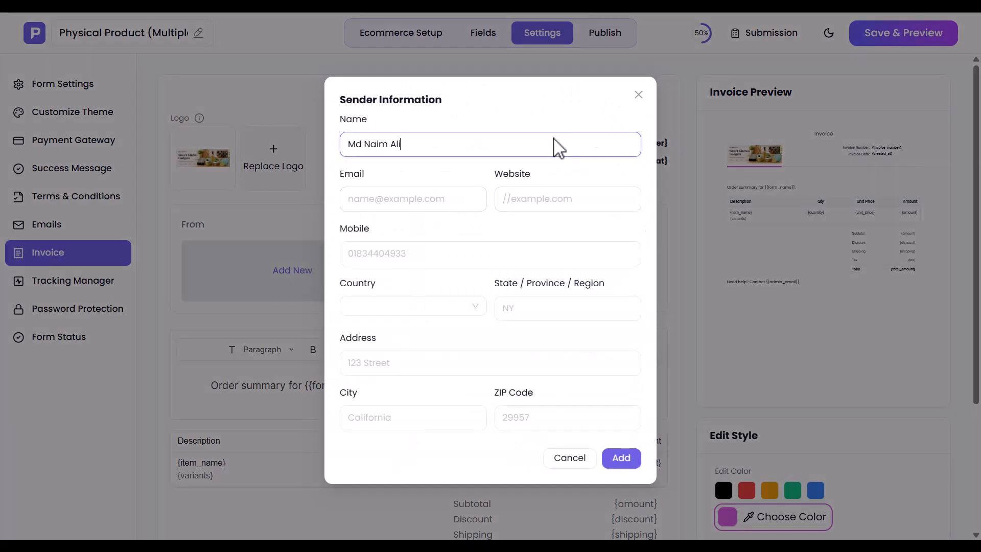
click(454, 200)
text(m...m)
click(348, 253)
text(+1...7)
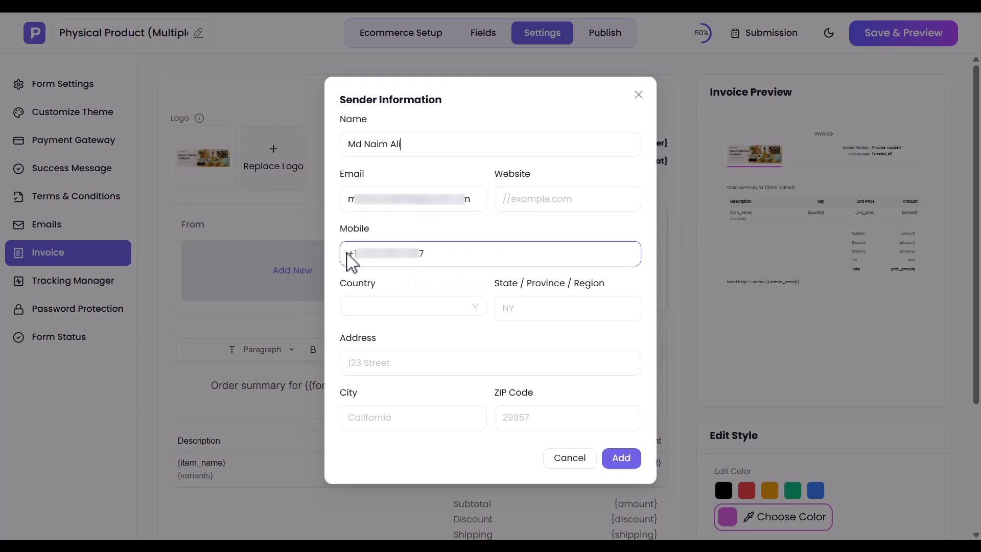
- Complete the sender's United States street address, city, state and ZIP, and add it
click(375, 308)
text(united)
click(393, 371)
click(375, 364)
text(350 5th Avenue, Suite 2100)
click(384, 418)
text(New York)
click(523, 315)
text(New York)
click(536, 417)
text(10118)
click(621, 458)
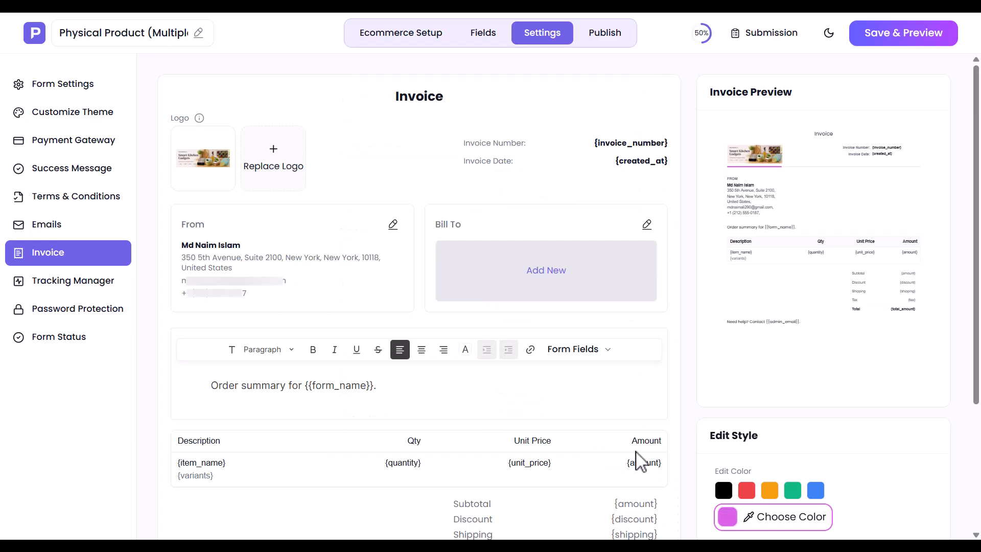
- Bill the invoice to {{name}}, {{email}}, {{phone_number}} and {{shipping_address}}, then switch on Meta Pixel tracking
click(547, 274)
click(659, 264)
click(555, 164)
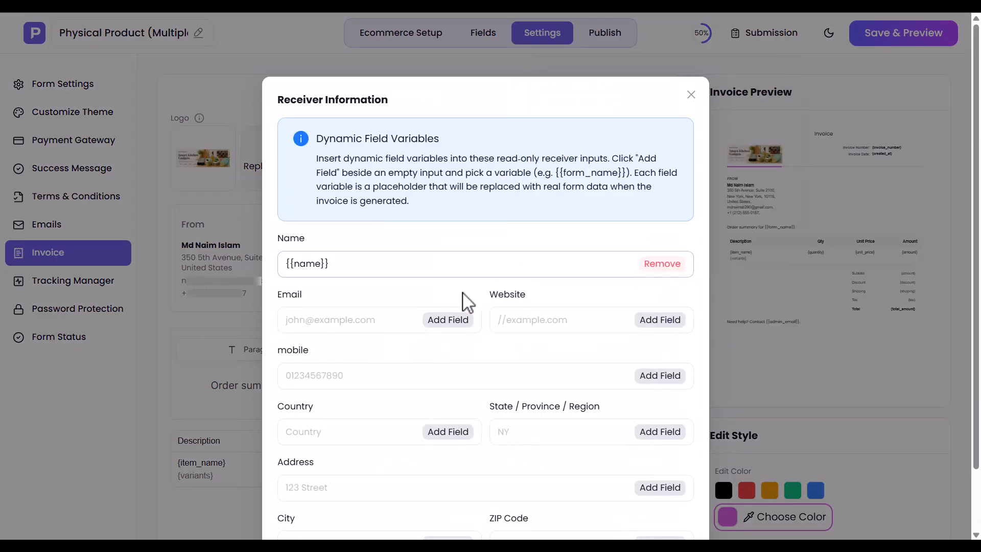
click(448, 320)
click(384, 220)
click(659, 376)
click(654, 276)
click(648, 484)
click(584, 408)
scroll(588, 417, down, 2)
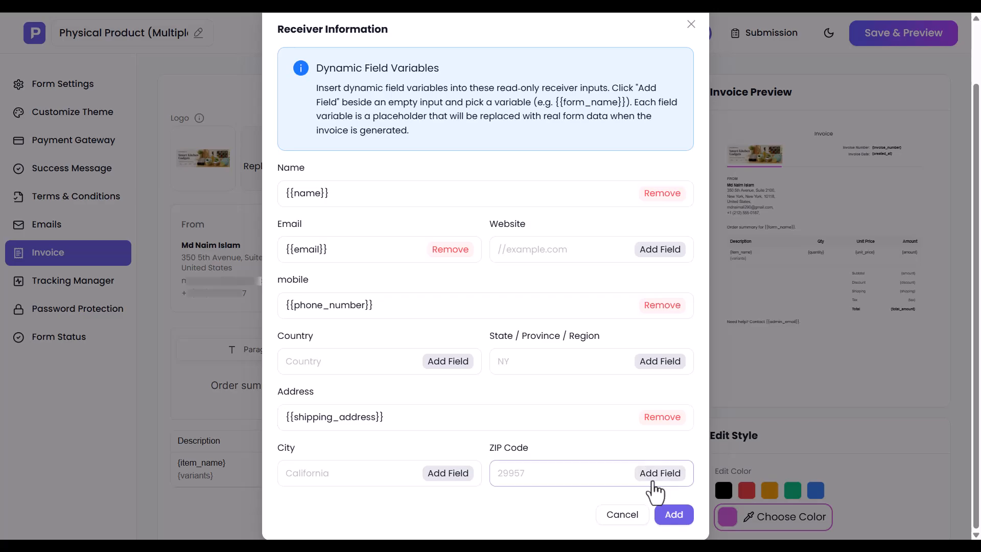
click(673, 514)
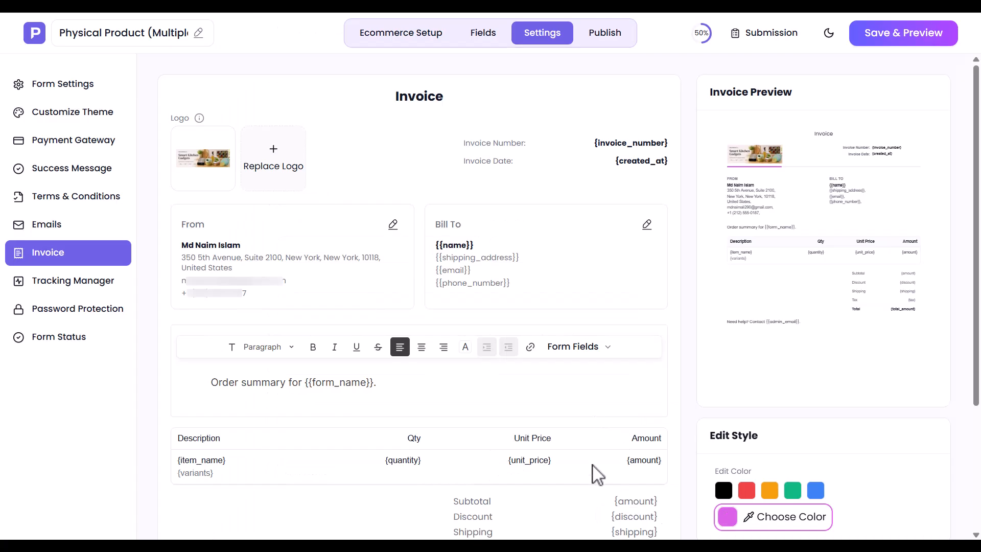
click(39, 282)
click(560, 136)
- Switch Meta Pixel off and turn Google Analytics on and back off
click(560, 137)
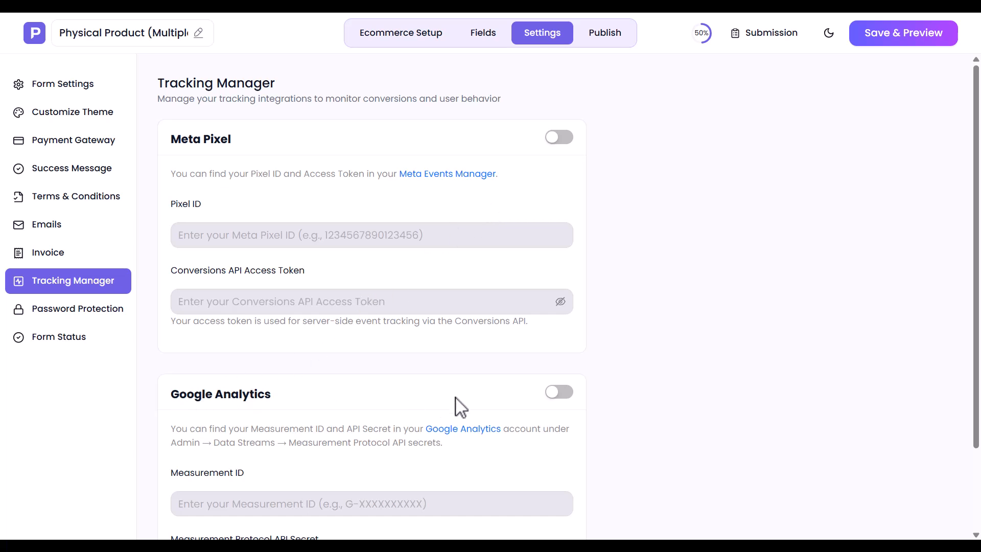
click(560, 393)
click(560, 393)
- Turn password protection on, enter a password, then switch it back off
click(23, 311)
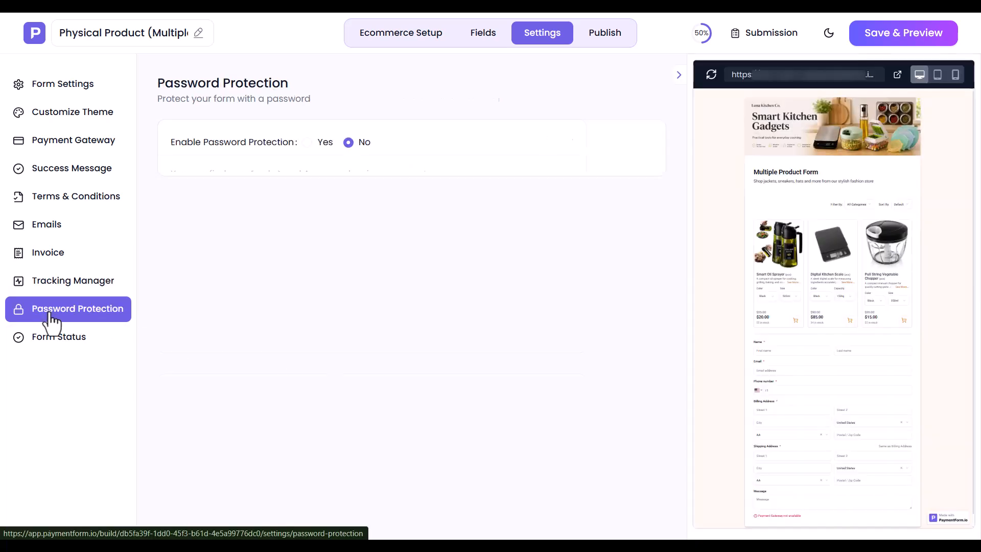
click(323, 146)
click(281, 177)
text(••)
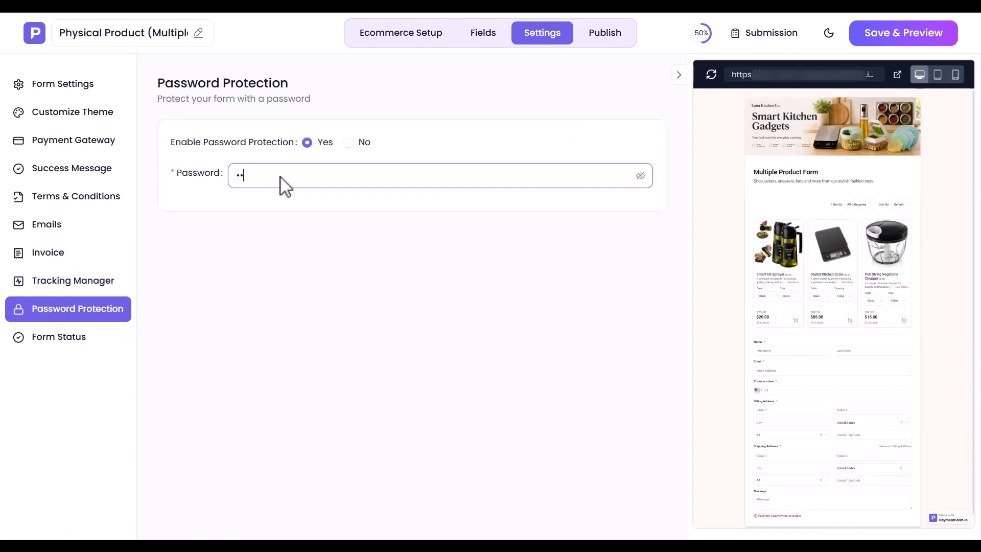
click(349, 143)
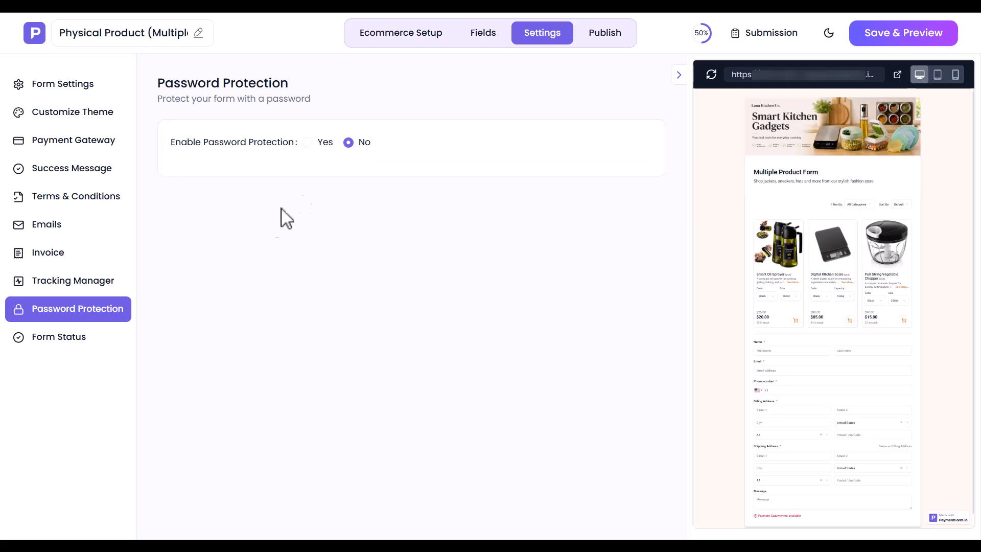
- Keep the form status set to Enabled
click(94, 335)
click(236, 183)
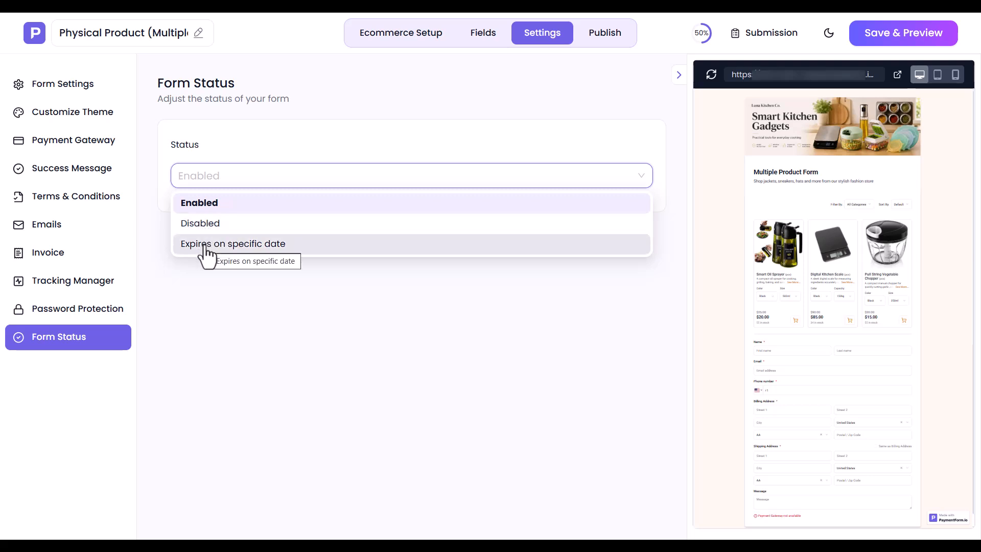
click(212, 208)
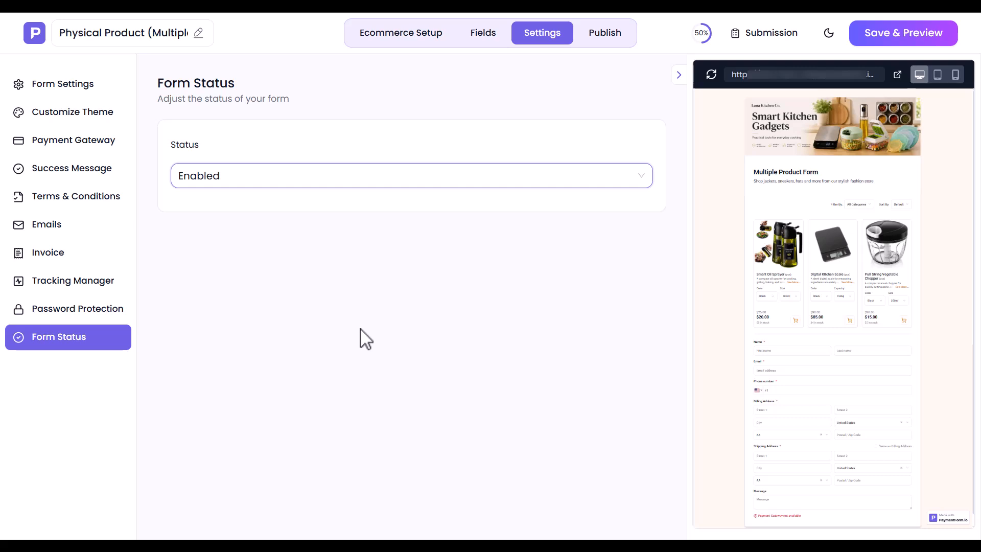
- Save and preview the form, then look at the embed code under Publish
click(912, 35)
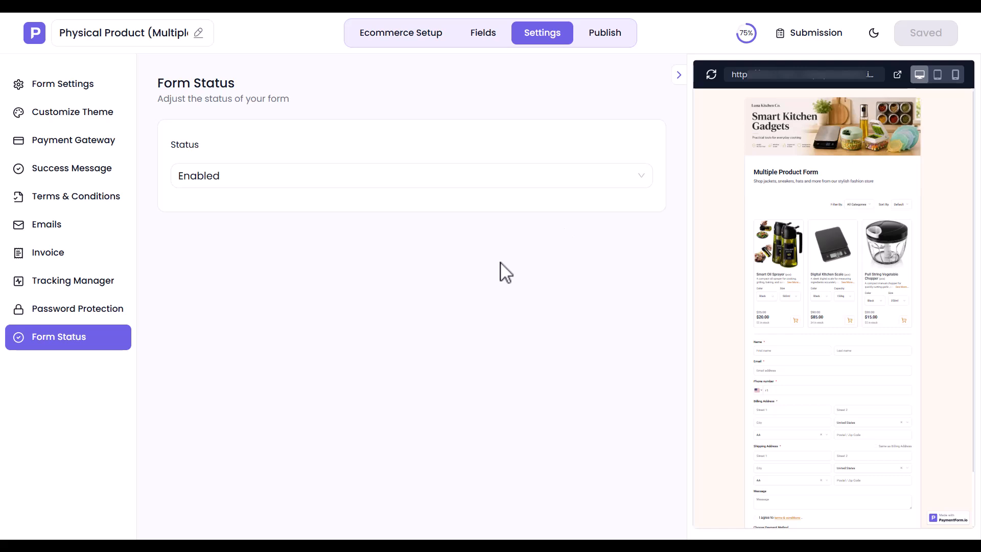
click(609, 37)
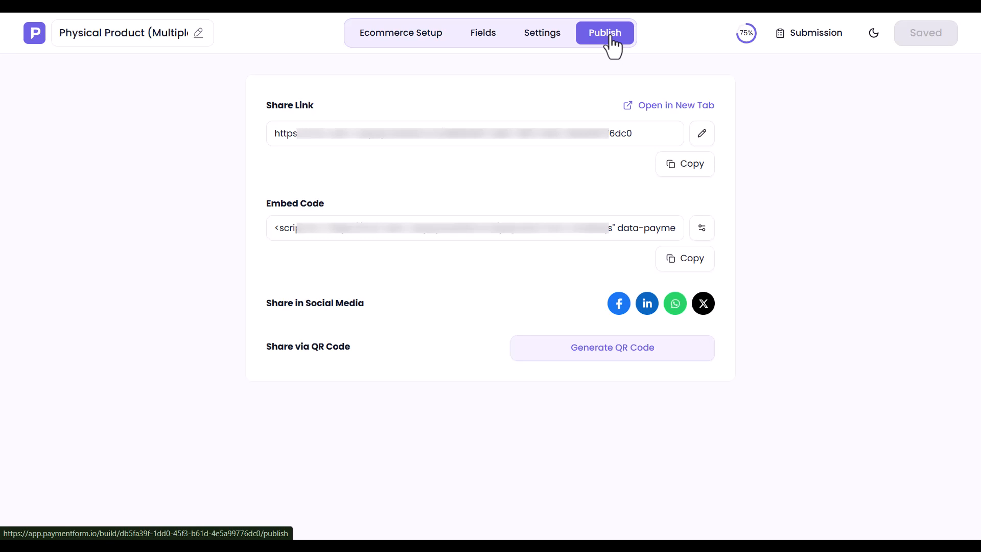
click(467, 233)
click(470, 237)
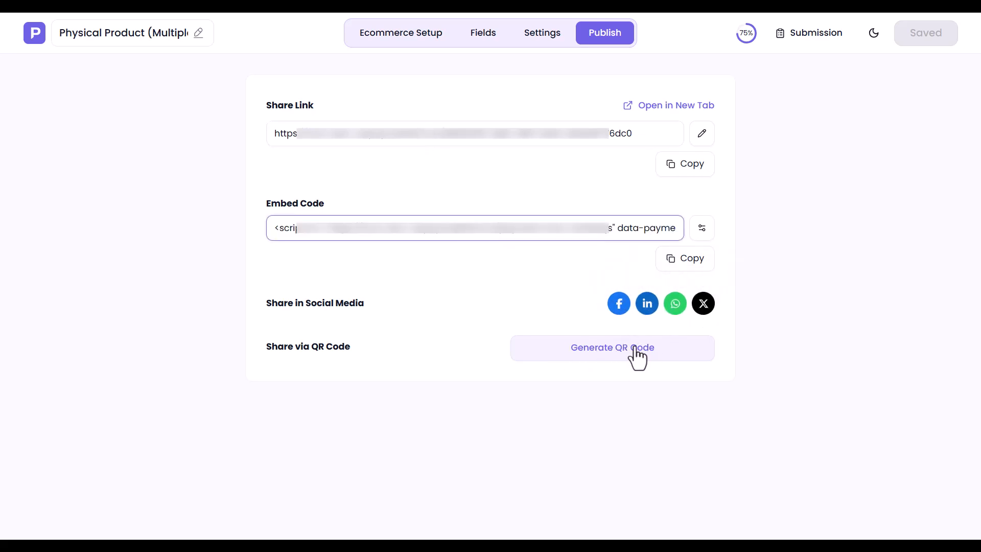
- Open the published order form in a new tab and scroll through it
click(668, 109)
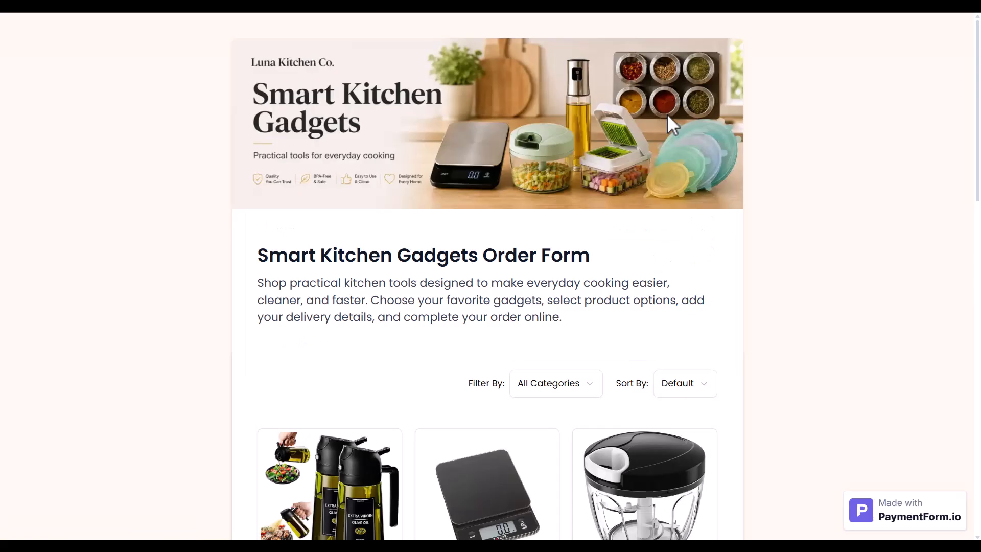
scroll(667, 113, down, 15)
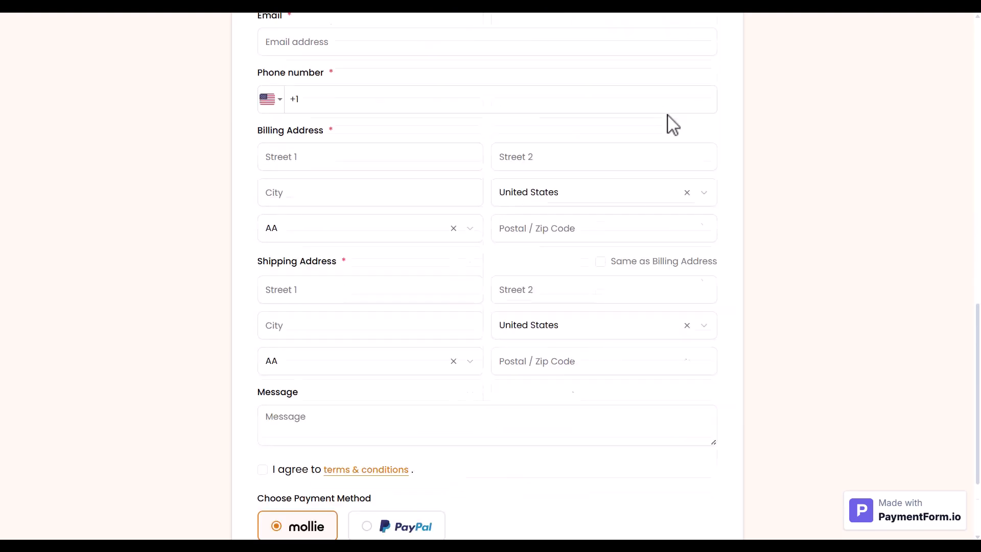
scroll(672, 124, up, 9)
scroll(673, 125, up, 3)
- Filter products by Kitchen Accessories, Appliances and Gadgets, then show all categories again
scroll(672, 125, down, 5)
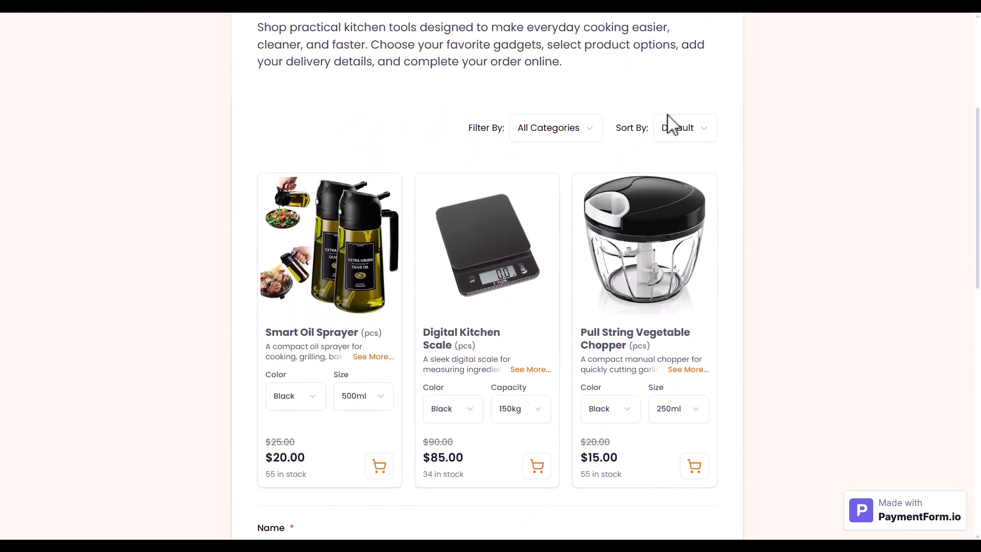
click(592, 128)
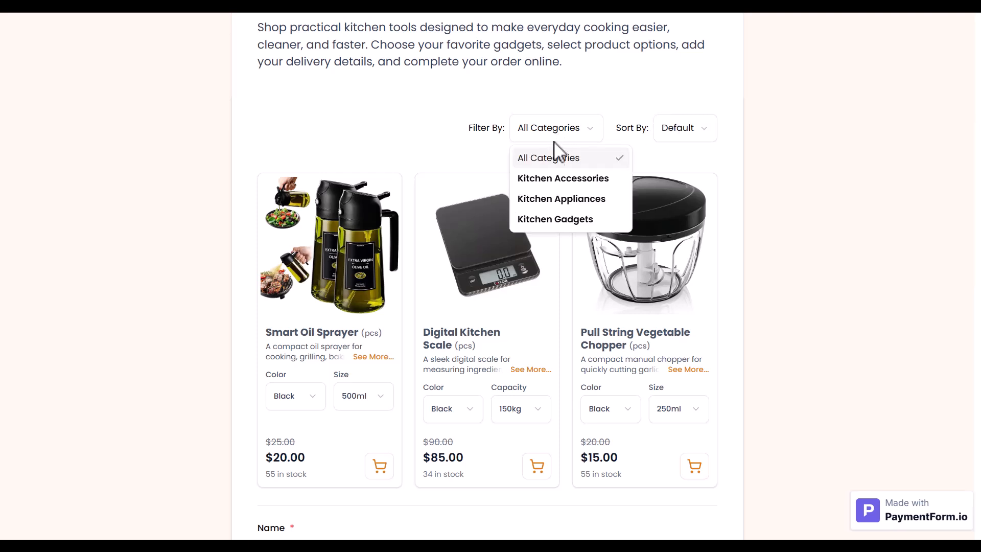
click(549, 179)
click(547, 136)
click(548, 198)
click(545, 136)
click(539, 220)
click(543, 129)
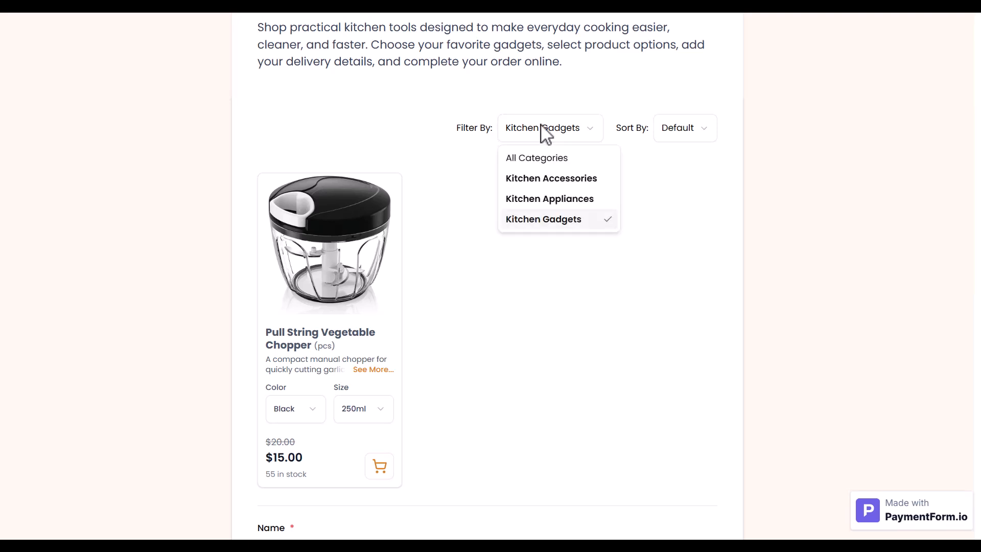
click(545, 159)
- Sort products by name A to Z and price high to low, then restore default order
click(679, 134)
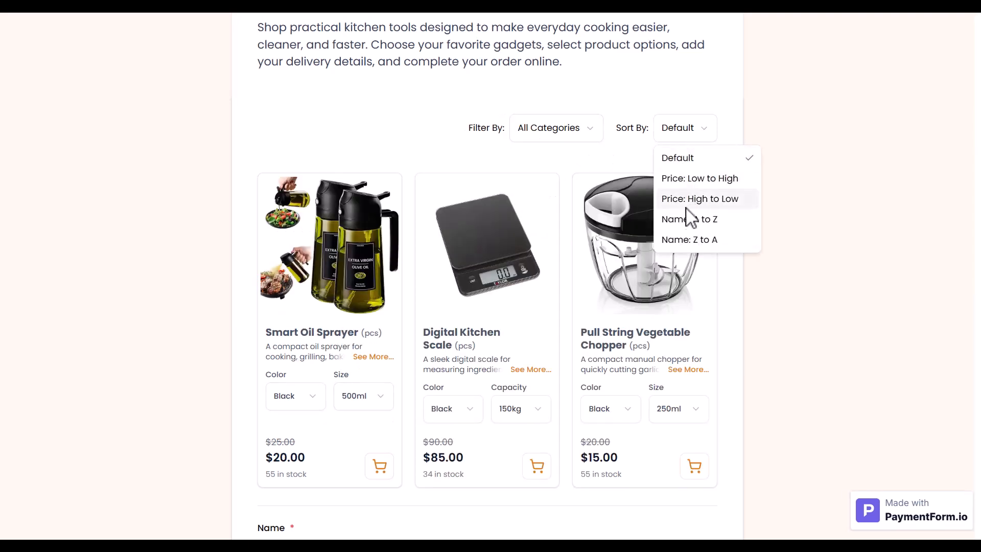
click(686, 217)
click(677, 135)
click(675, 199)
click(661, 131)
click(652, 159)
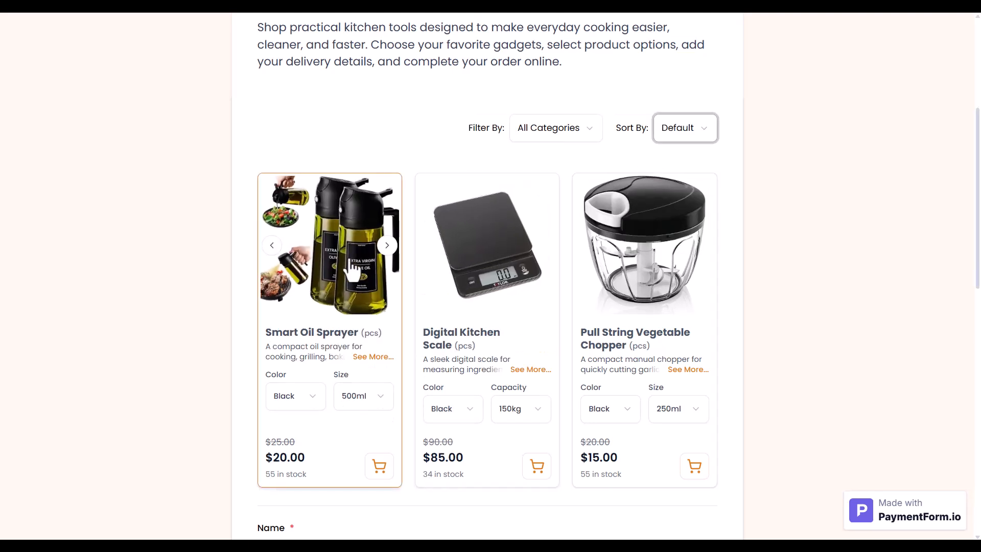
- Try grey colours on the products, then add a black Smart Oil Sprayer to the order
click(303, 399)
click(301, 444)
click(460, 413)
click(453, 453)
click(593, 414)
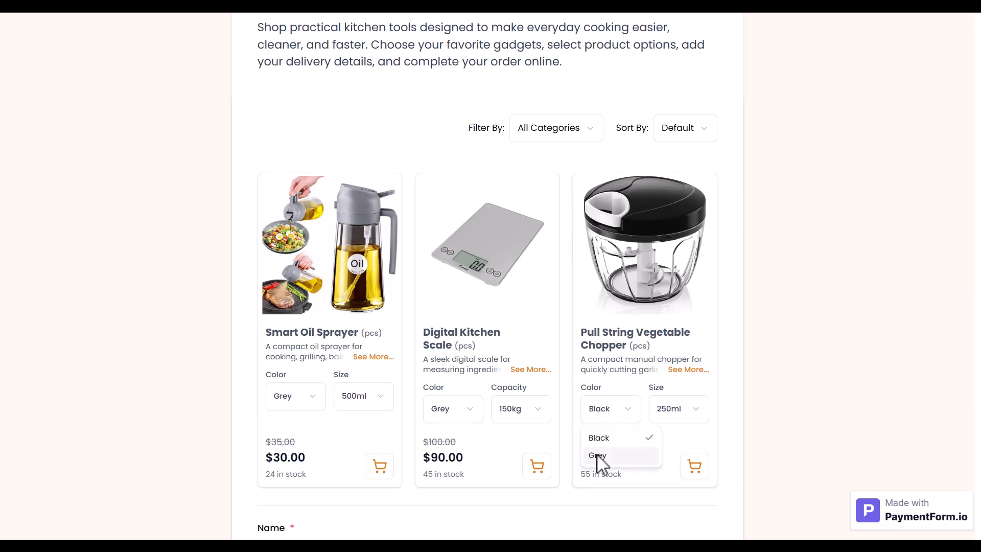
click(600, 454)
click(610, 415)
click(599, 436)
click(301, 398)
click(300, 428)
click(379, 465)
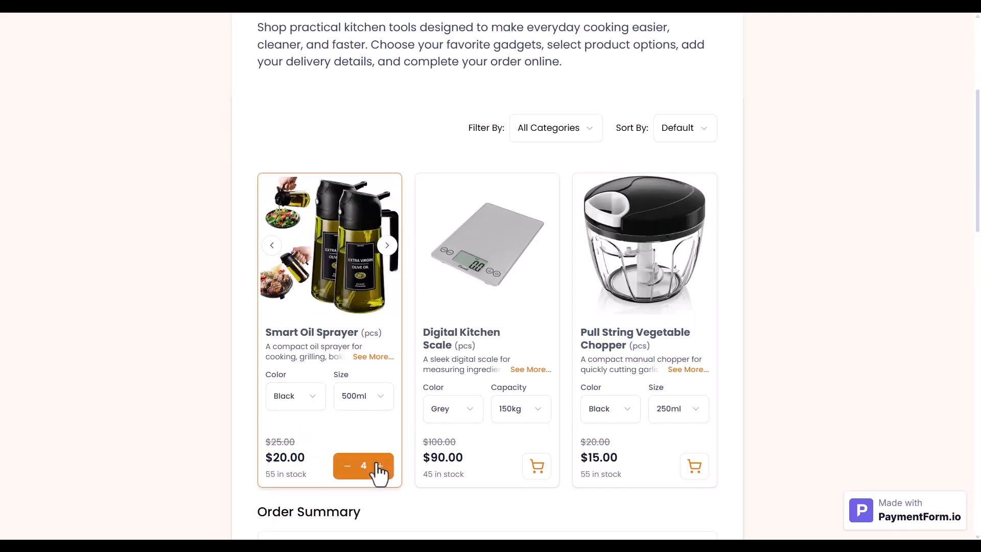
- Add a black 300kg Digital Kitchen Scale and set quantities to 3 scales and 5 sprayers
click(453, 412)
click(449, 437)
click(520, 417)
click(511, 454)
click(537, 465)
click(537, 466)
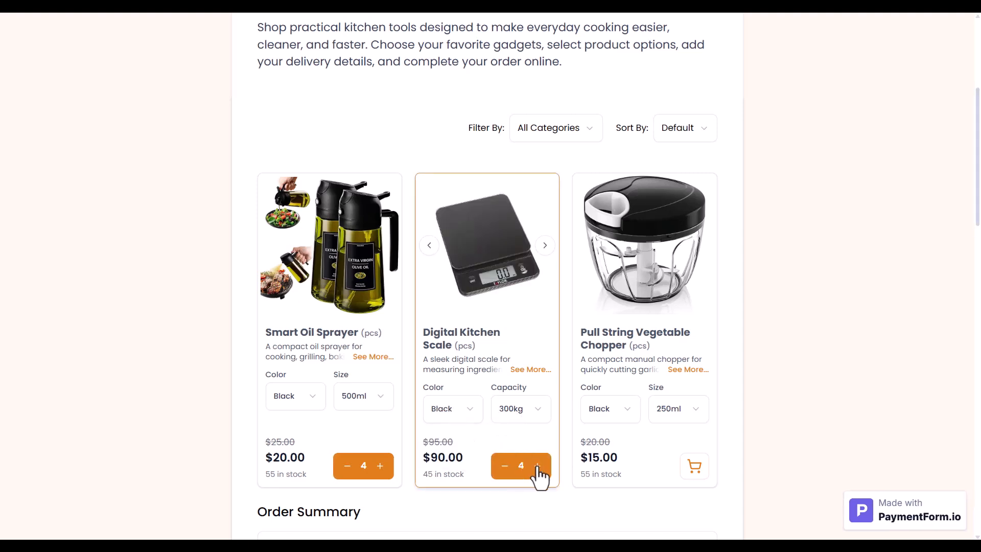
scroll(539, 475, down, 7)
click(563, 284)
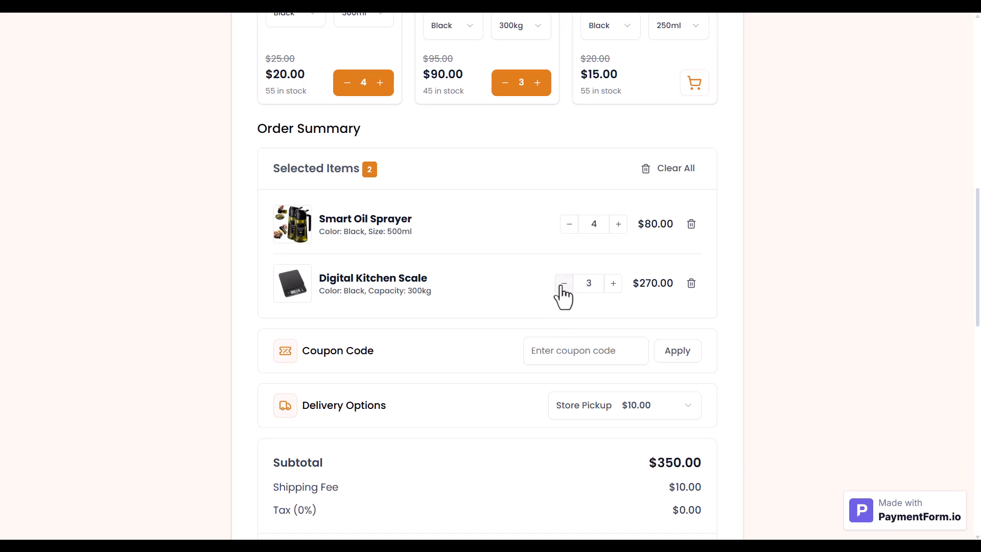
click(621, 225)
- Enter the coupon code NX26 and apply it to the order
click(566, 352)
text(NX26)
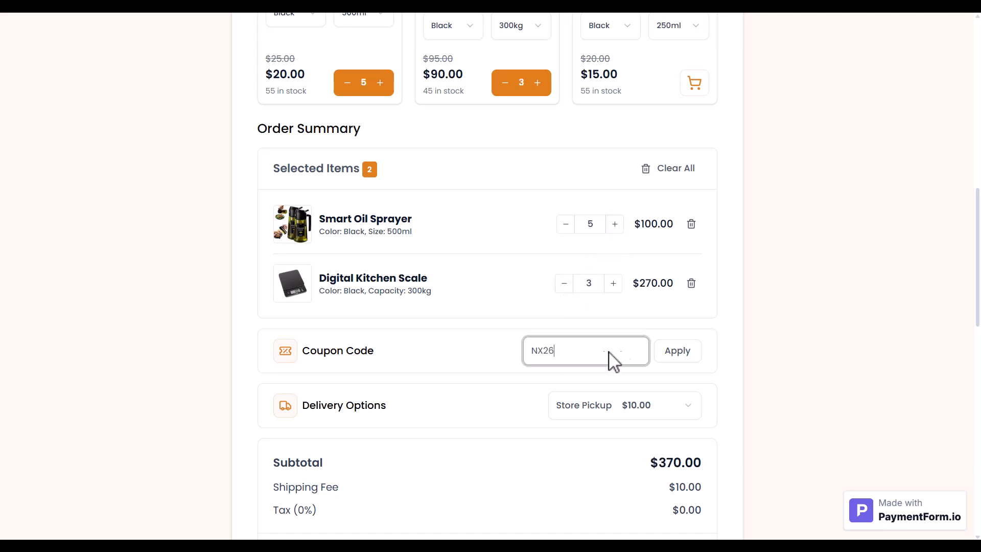
click(673, 354)
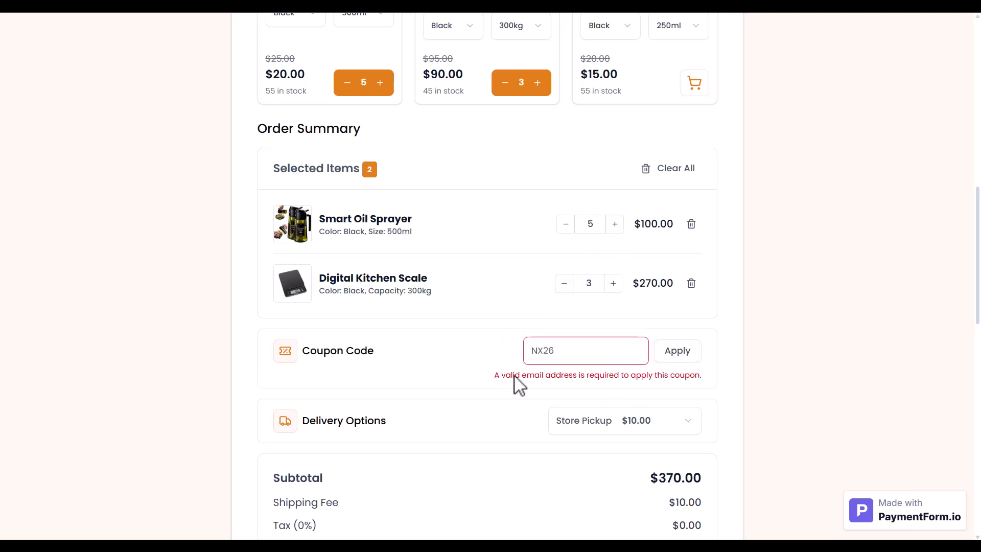
- Enter the customer's first and last name, e-mail address and phone number on the order form
scroll(684, 386, down, 10)
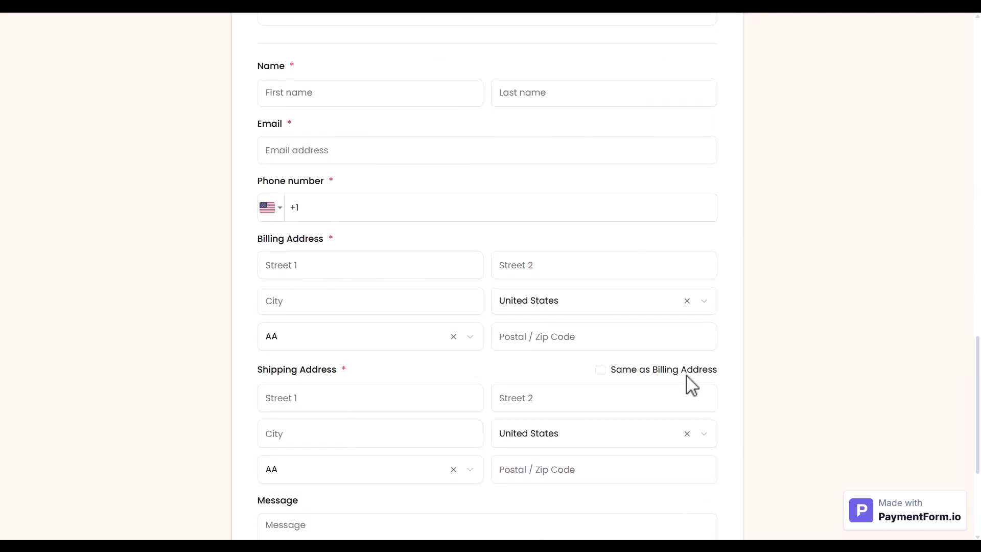
click(289, 98)
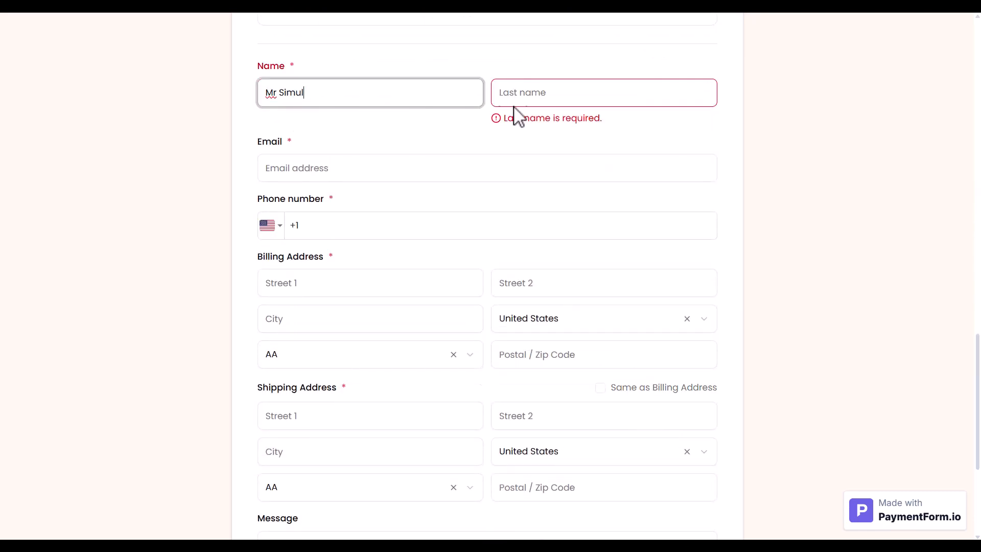
click(528, 104)
click(323, 151)
text(m...m)
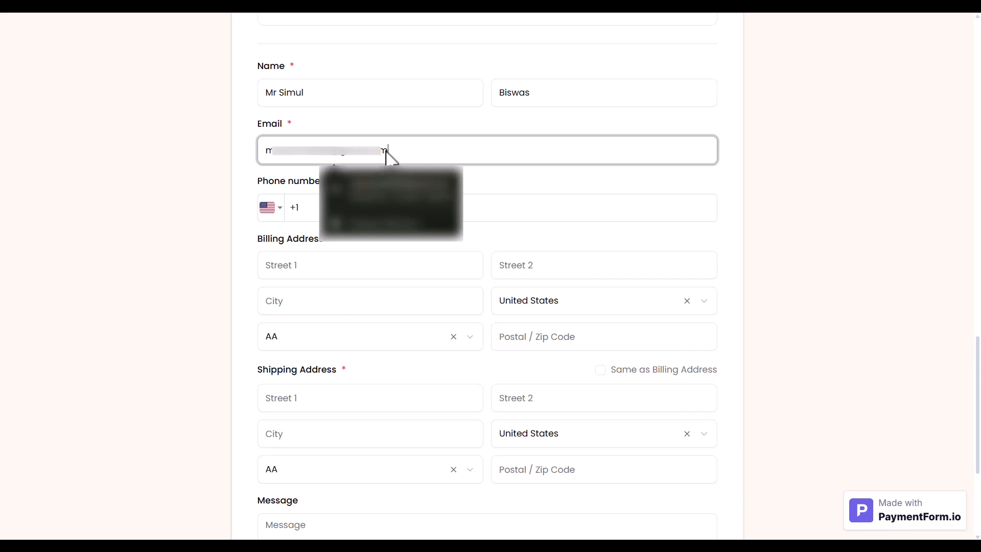
click(491, 204)
text(...8)
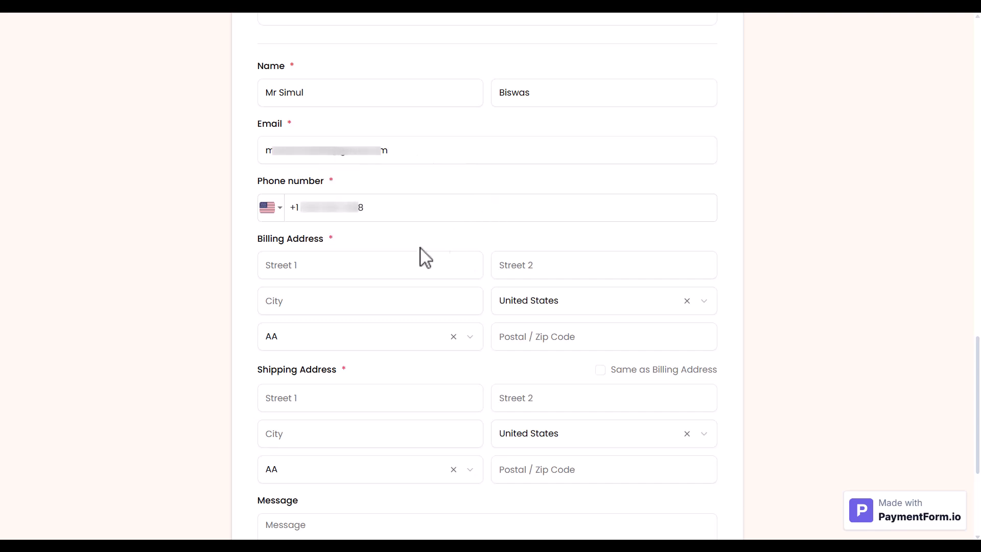
- Fill in the billing street, city, New York state and postal code, and mark shipping same as billing
click(388, 264)
text(123 Main St)
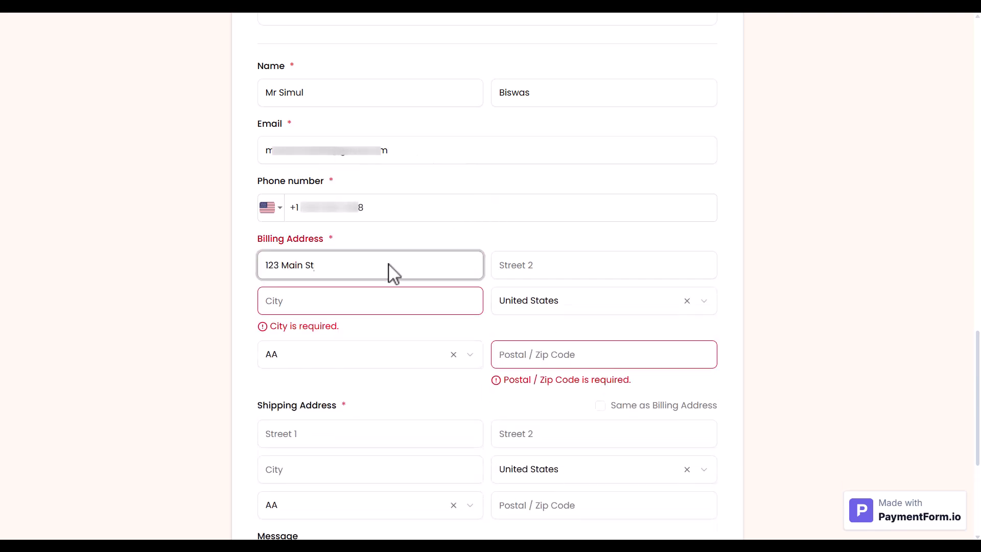
click(351, 301)
text(New York)
click(324, 336)
text(new)
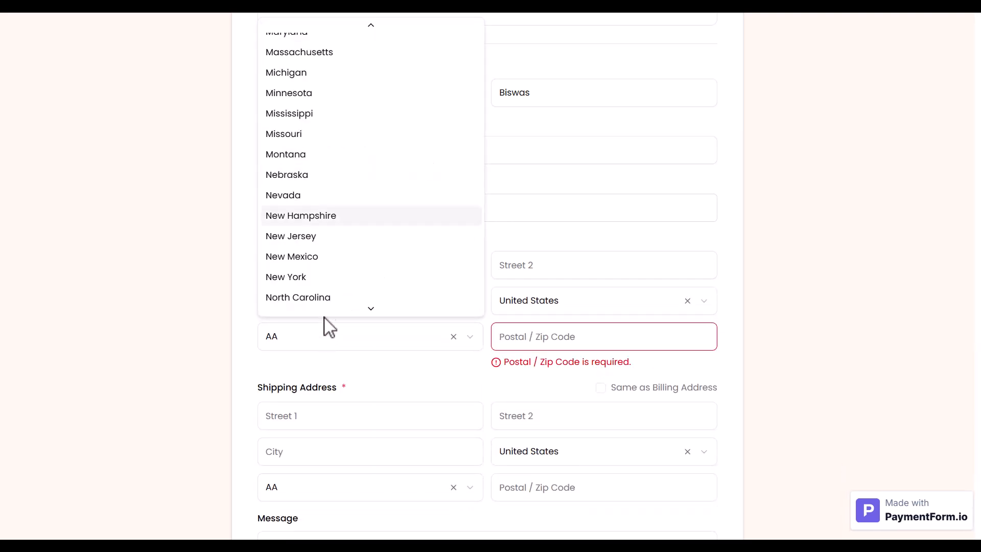
click(287, 257)
click(525, 338)
text(10001)
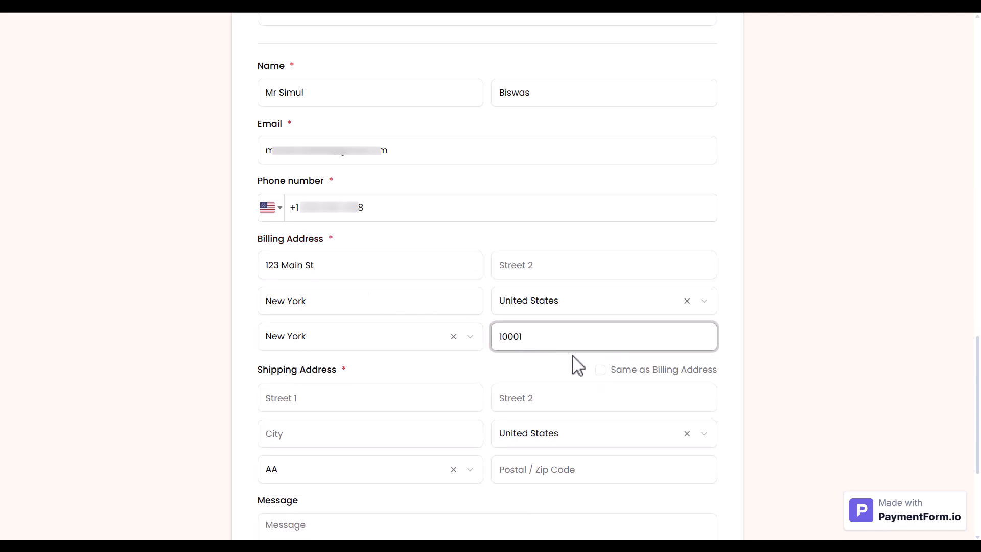
click(601, 370)
- Add the message 'Delivered between 9 AM and 5 PM'
click(385, 467)
text(Delivered between 9 AM and 5 PM)
scroll(381, 470, down, 1)
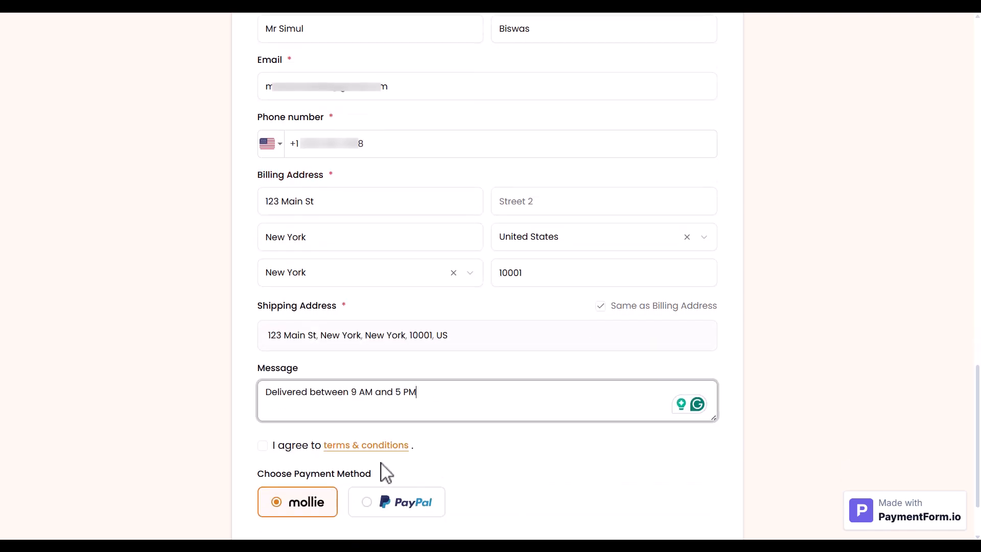
scroll(271, 463, up, 10)
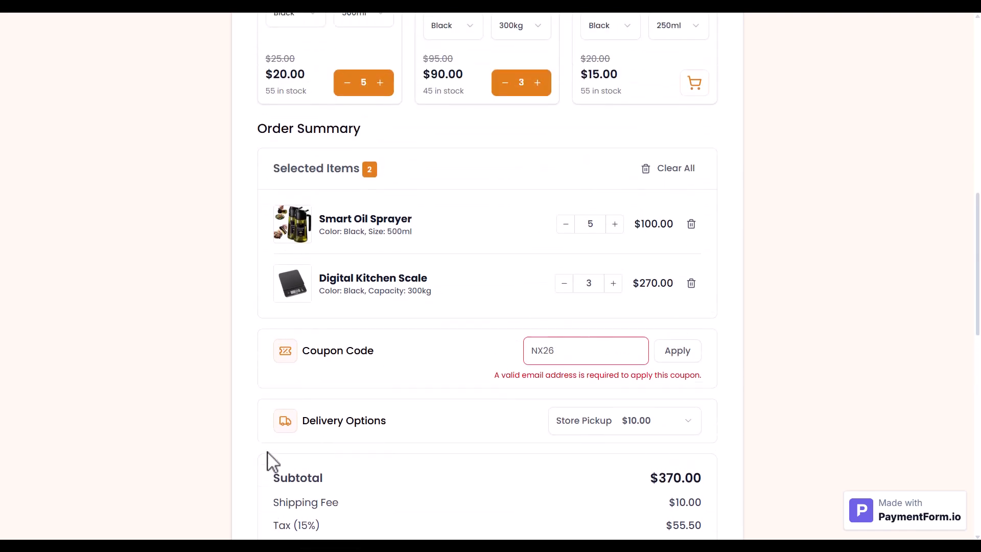
- Apply coupon NX26 and choose Home Delivery for $15.00
click(670, 356)
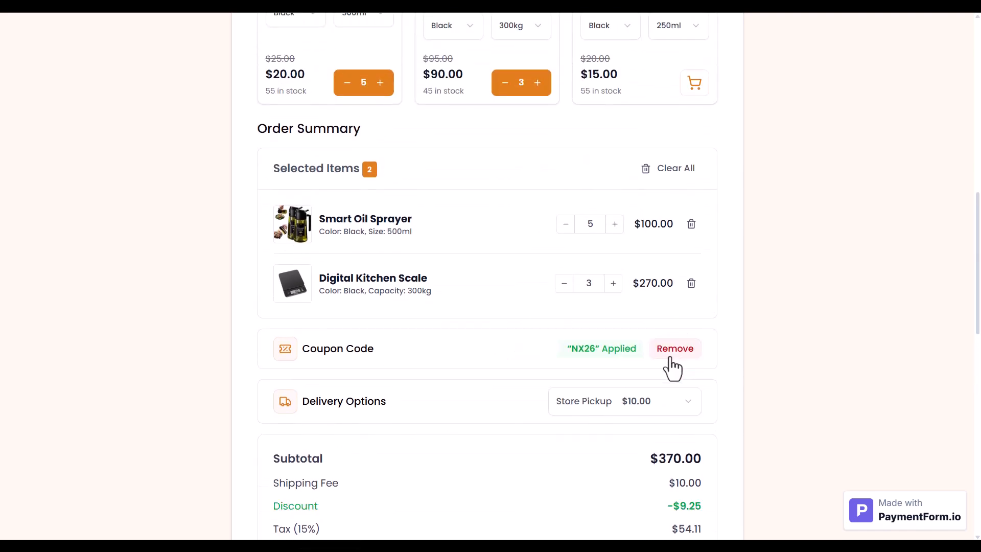
click(636, 407)
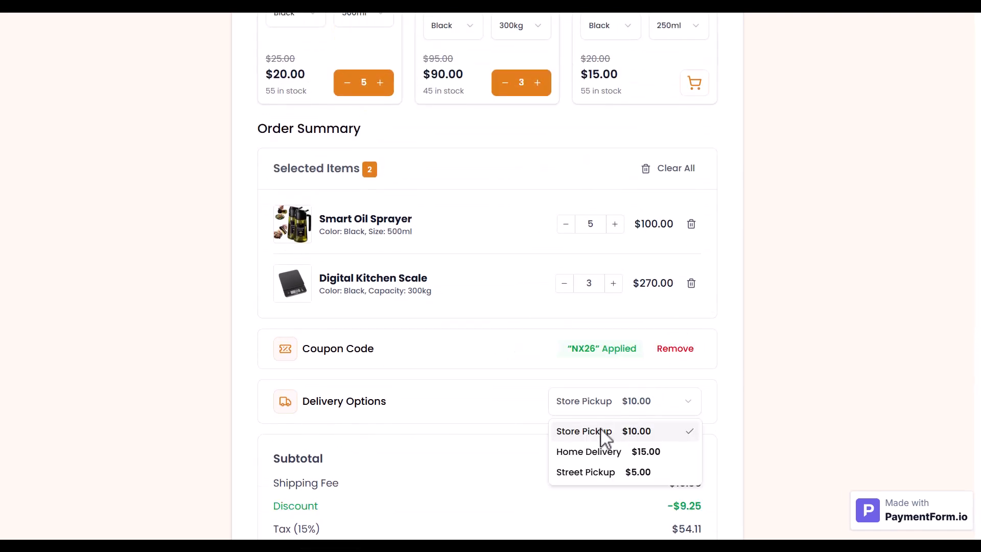
click(587, 452)
- Switch the payment method to PayPal, then back to Mollie
scroll(580, 460, down, 3)
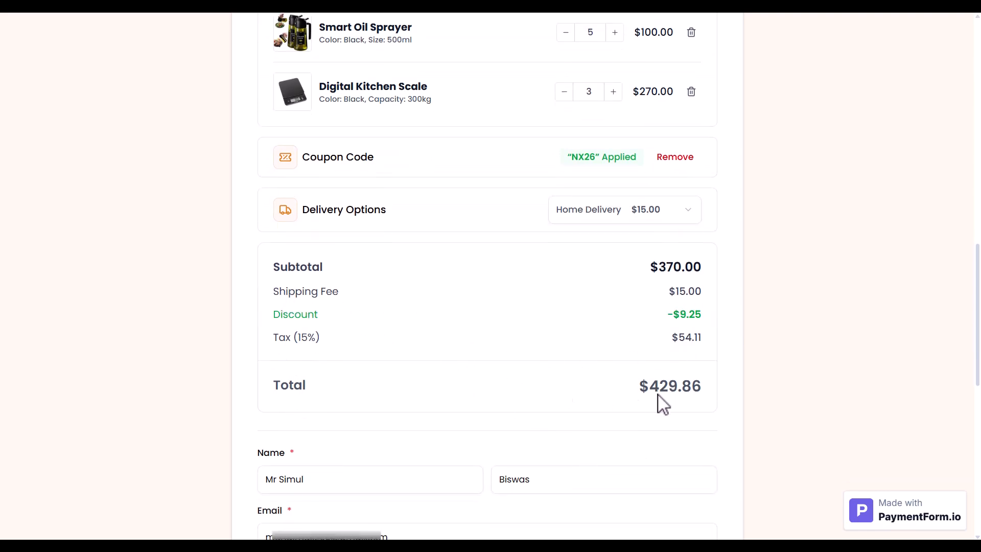
scroll(663, 404, down, 8)
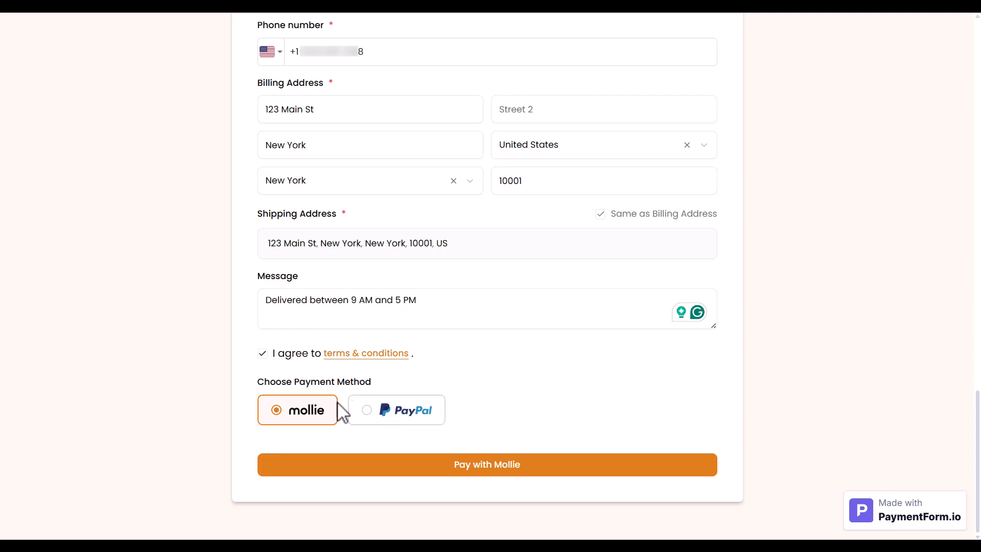
click(398, 414)
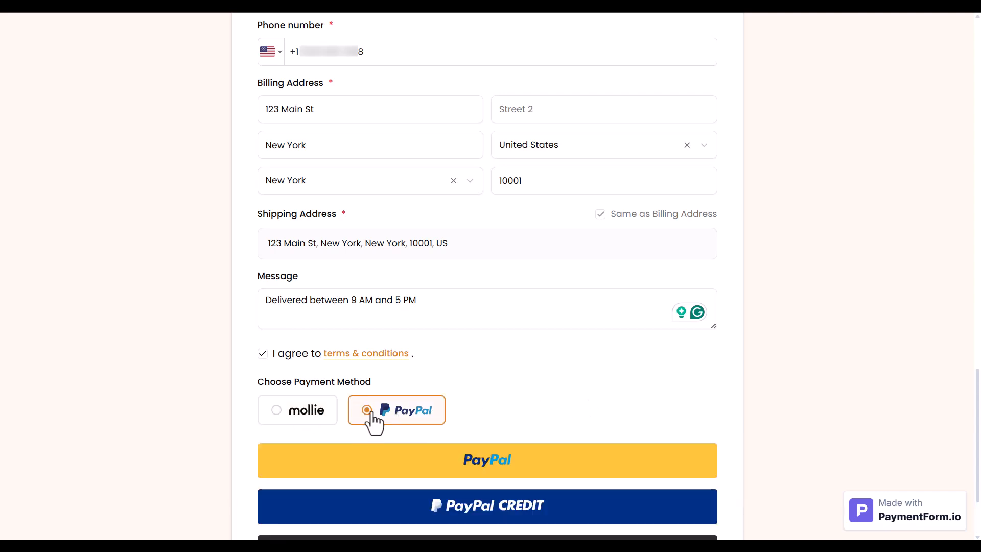
click(303, 415)
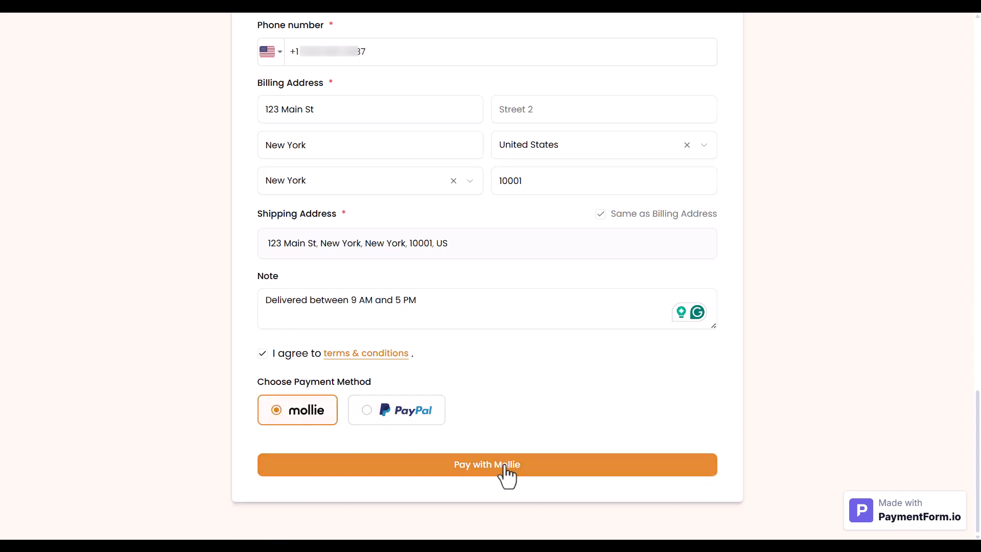
- Start the Mollie payment and enter the test card number, expiry, security code and cardholder name
click(505, 465)
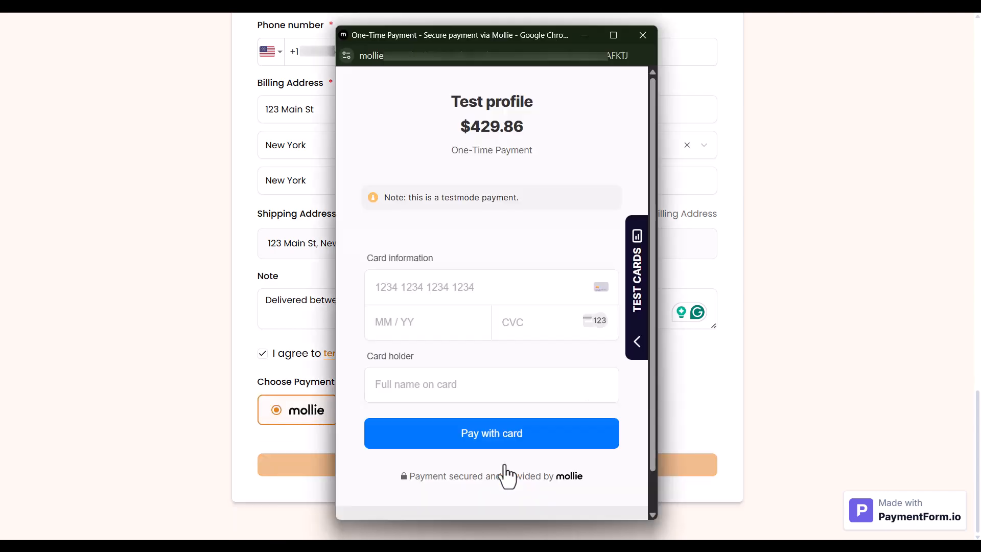
click(387, 292)
key(ctrl+v)
click(409, 325)
text(0)
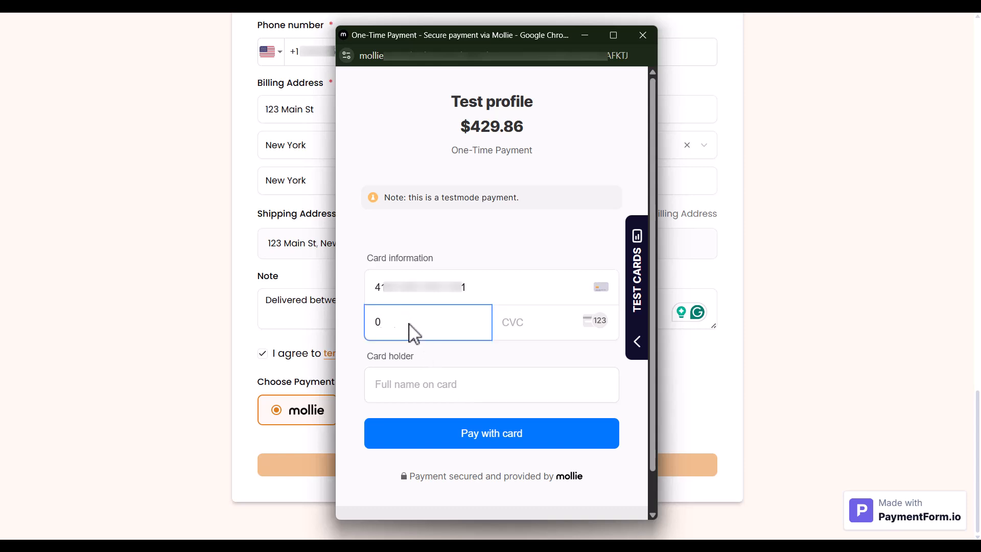
click(519, 327)
text(123)
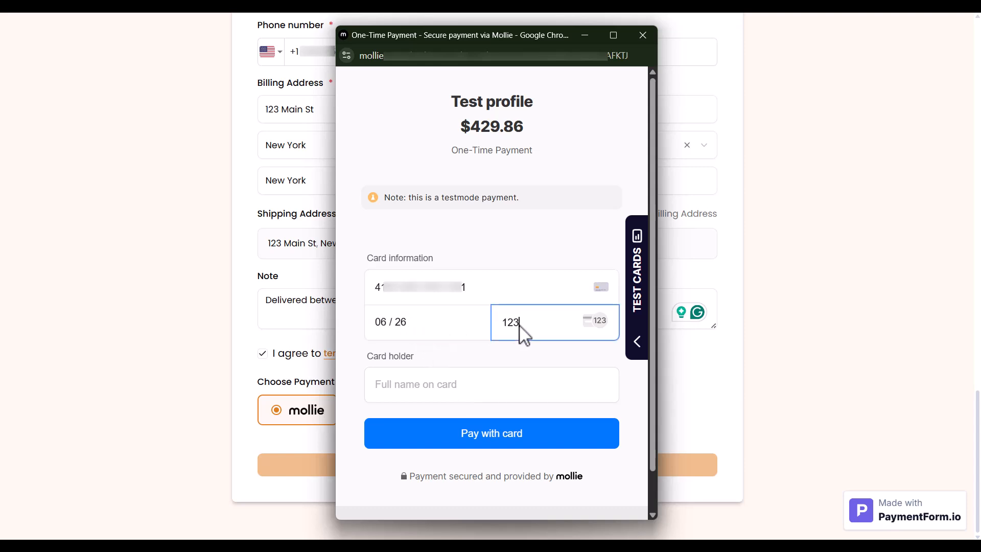
click(465, 381)
- Submit the $429.86 card payment and confirm the test payment status
click(483, 433)
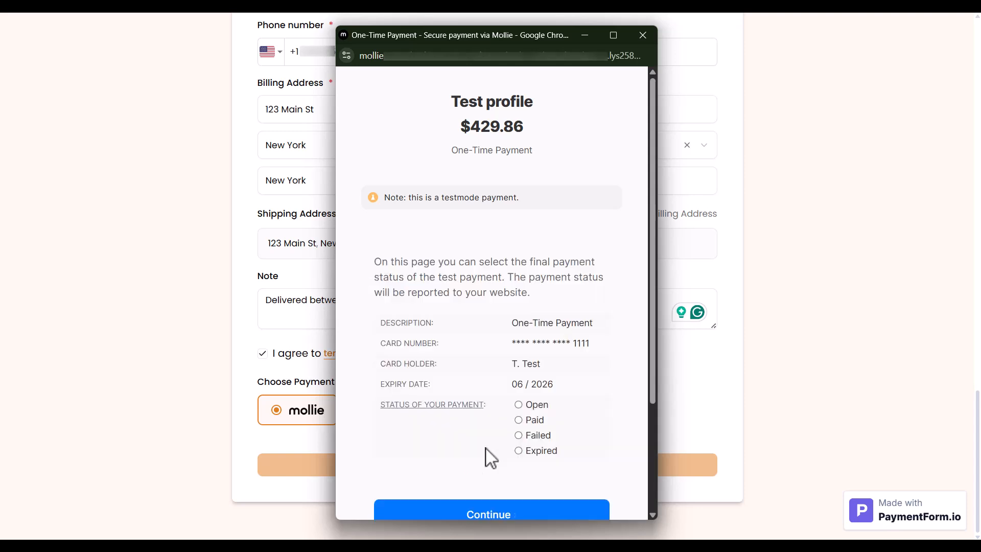
scroll(521, 409, down, 1)
click(486, 451)
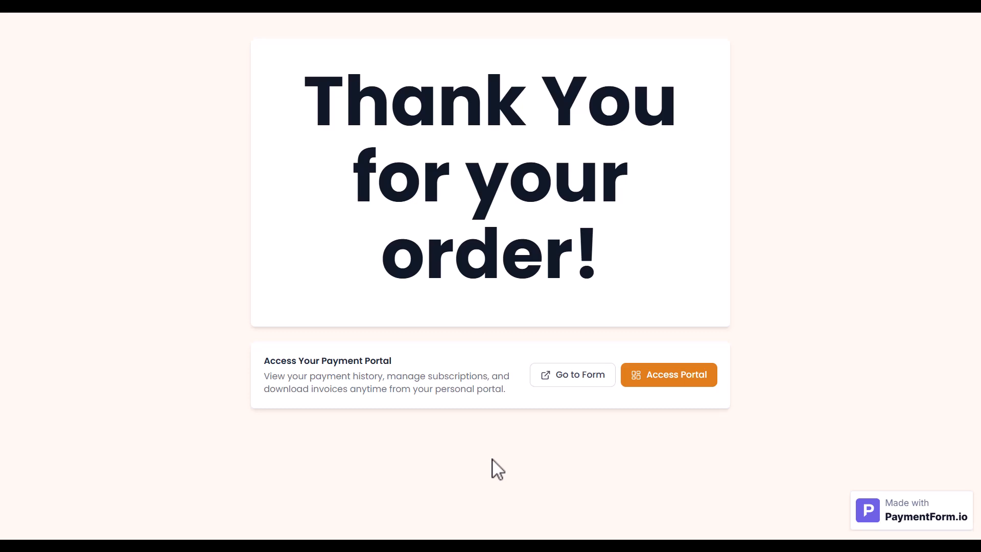
- Request a customer portal login link for the customer's e-mail address
click(651, 388)
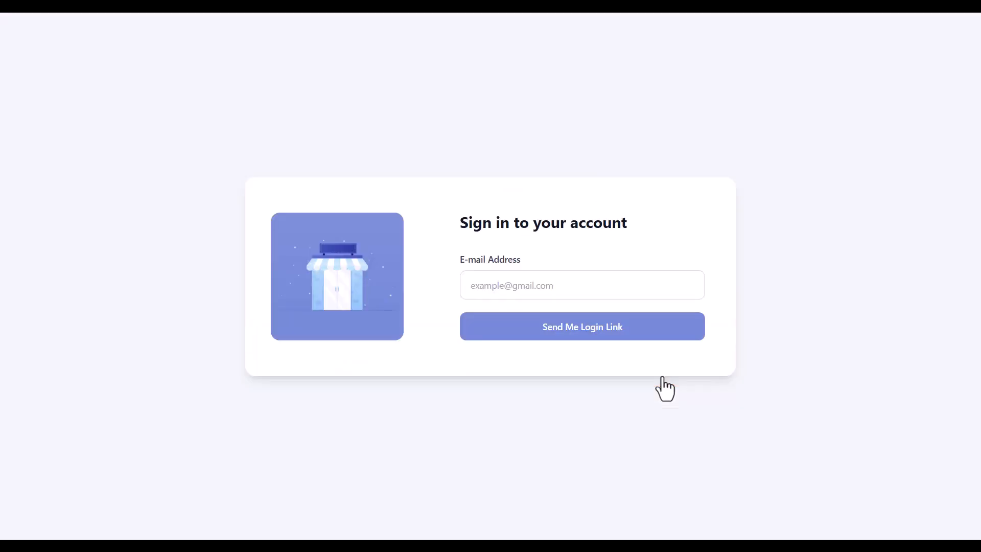
click(503, 285)
click(509, 337)
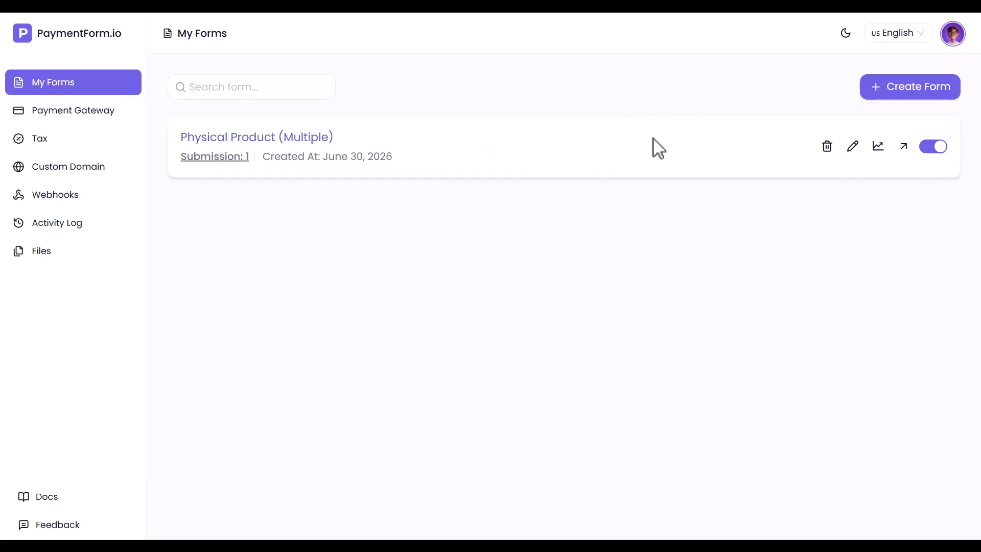
- Filter the form's submissions to Completed and view the new order's details
click(214, 160)
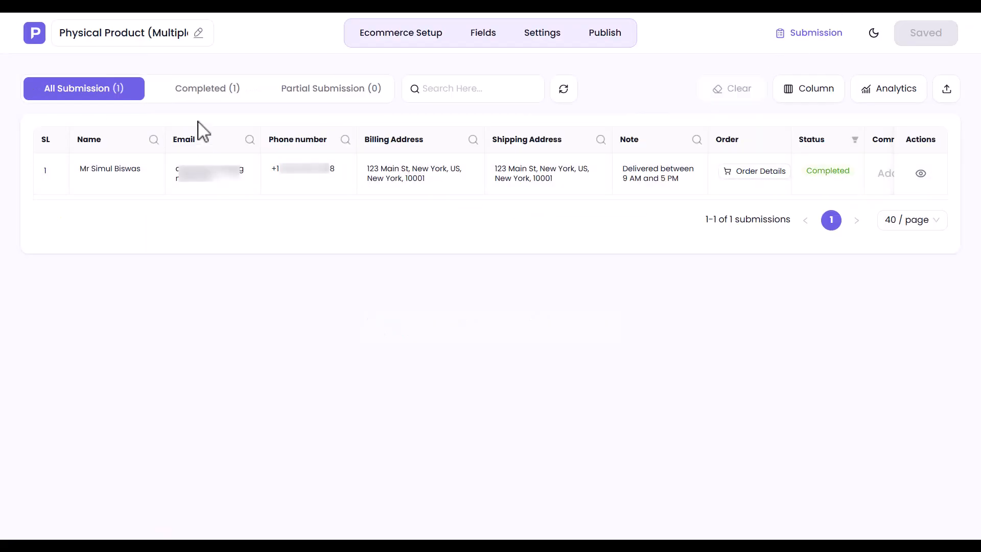
click(188, 92)
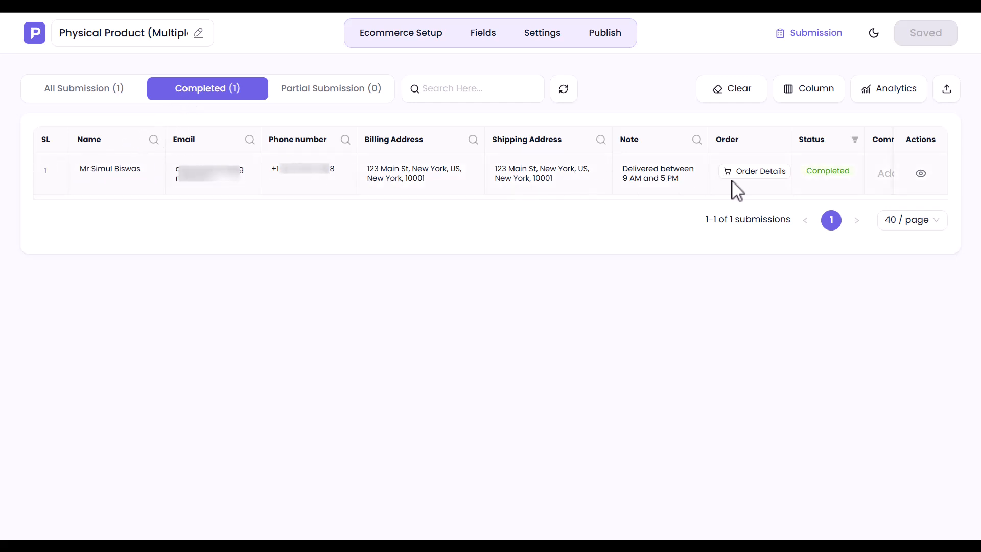
scroll(835, 185, right, 5)
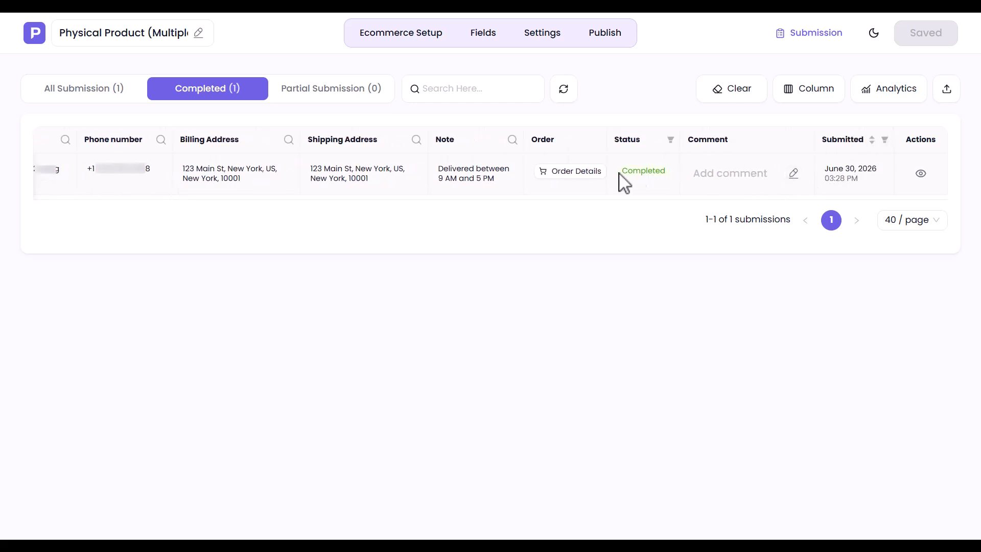
click(567, 174)
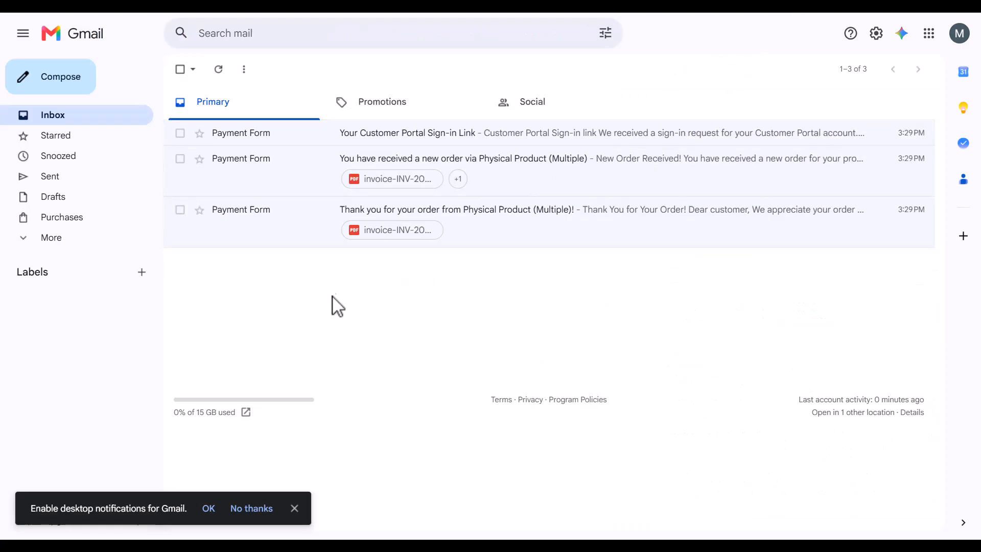
- Open the new order email, view its invoice PDF, and return to the inbox
click(248, 161)
scroll(256, 204, down, 1)
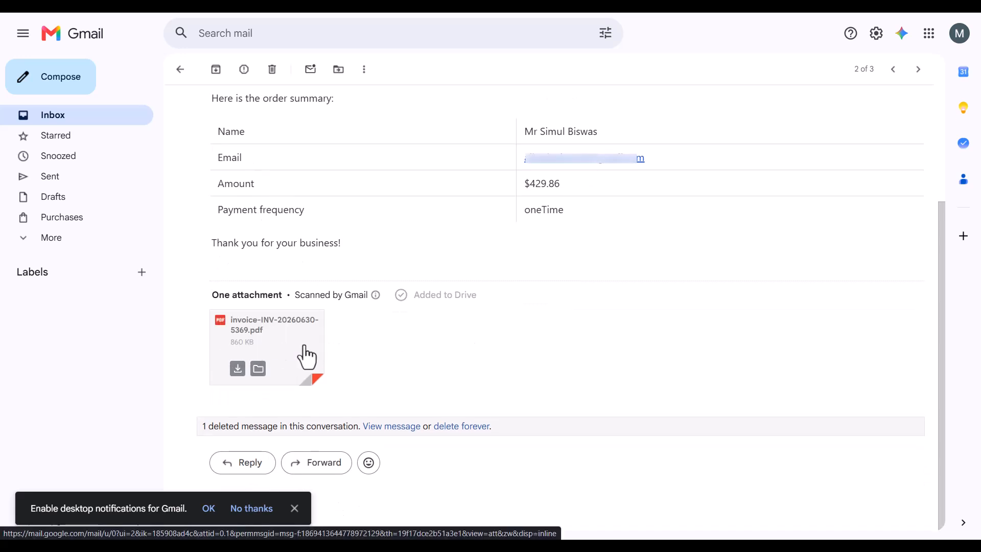
click(272, 354)
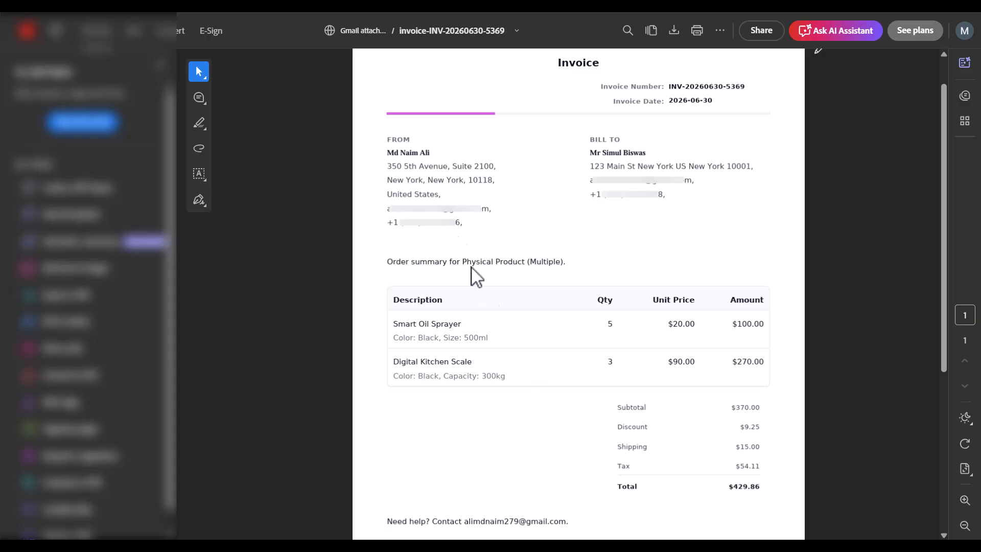
click(741, 7)
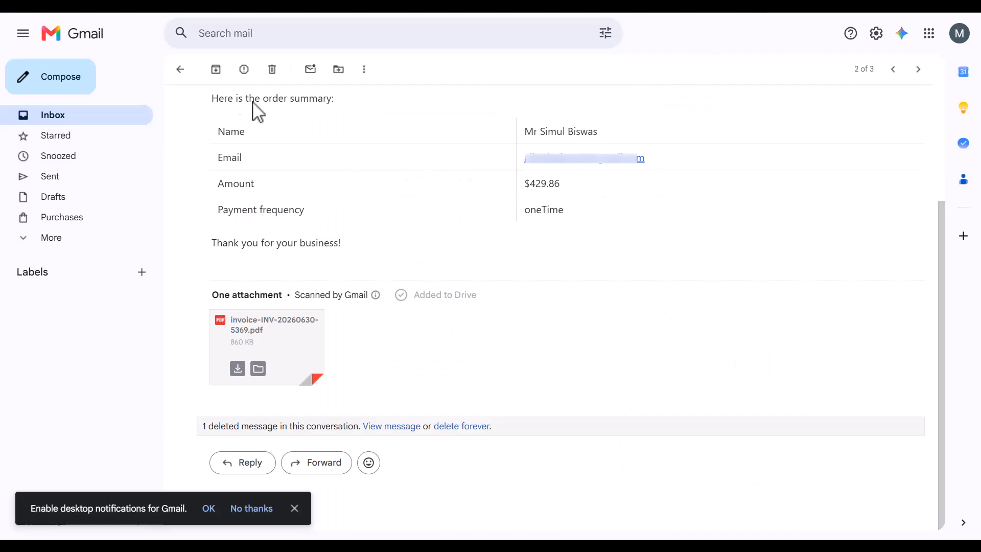
click(180, 69)
- Sign in to the customer portal from the sign-in email and open the Physical Product (Multiple) payment
click(250, 132)
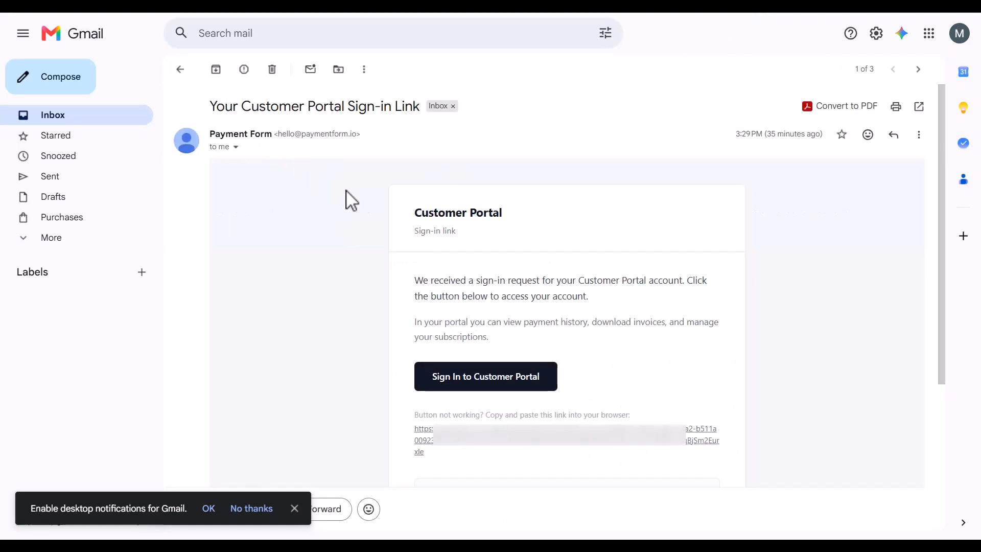
click(474, 370)
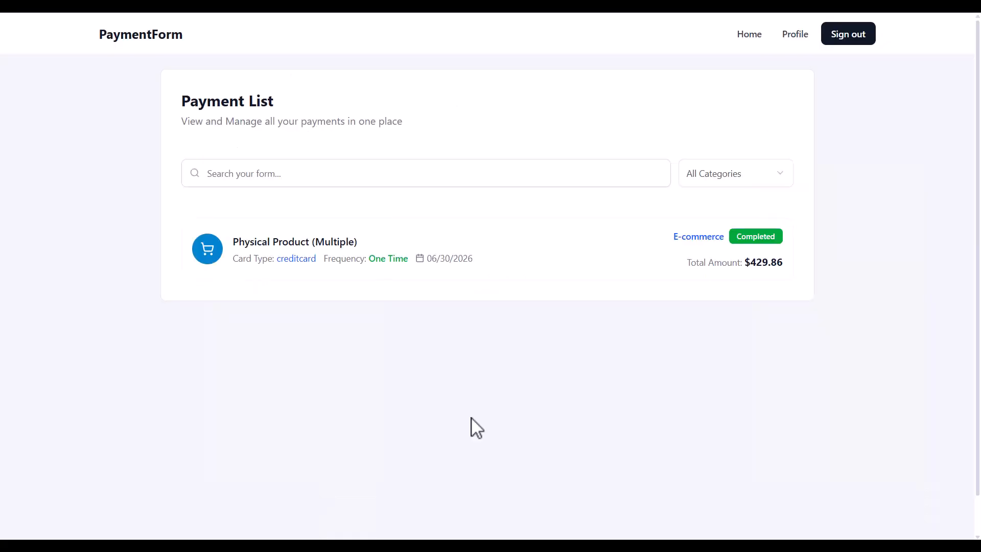
click(266, 245)
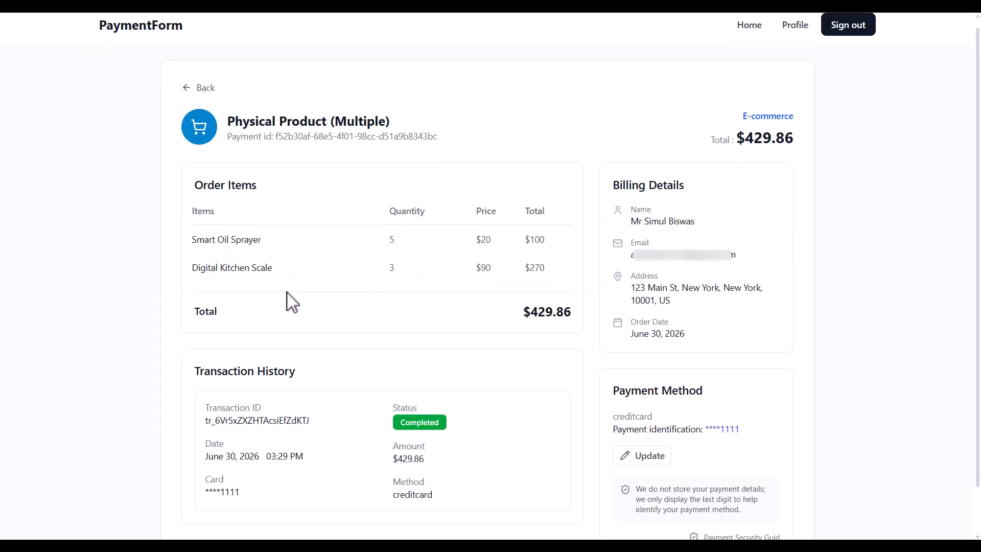